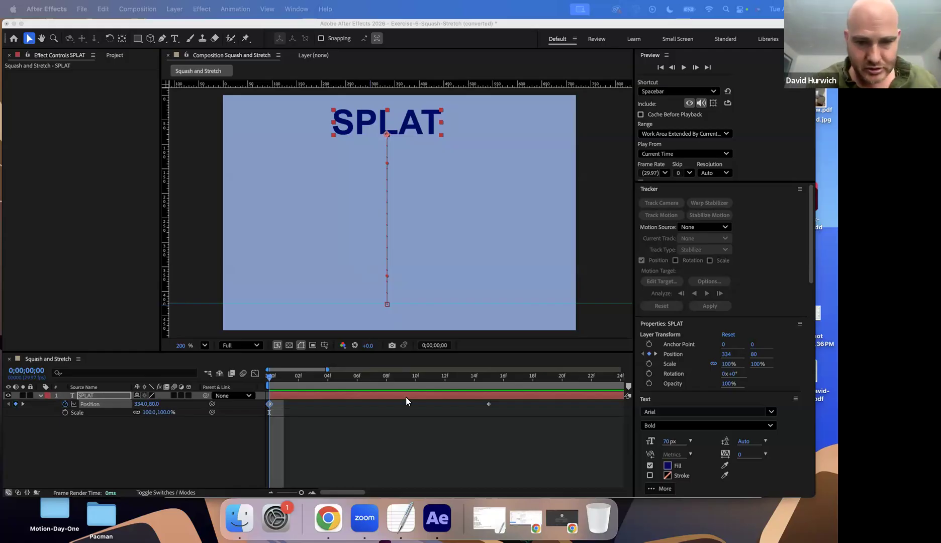
# Preview the SPLAT text's falling animation from the first frame
pyautogui.click(253, 380)
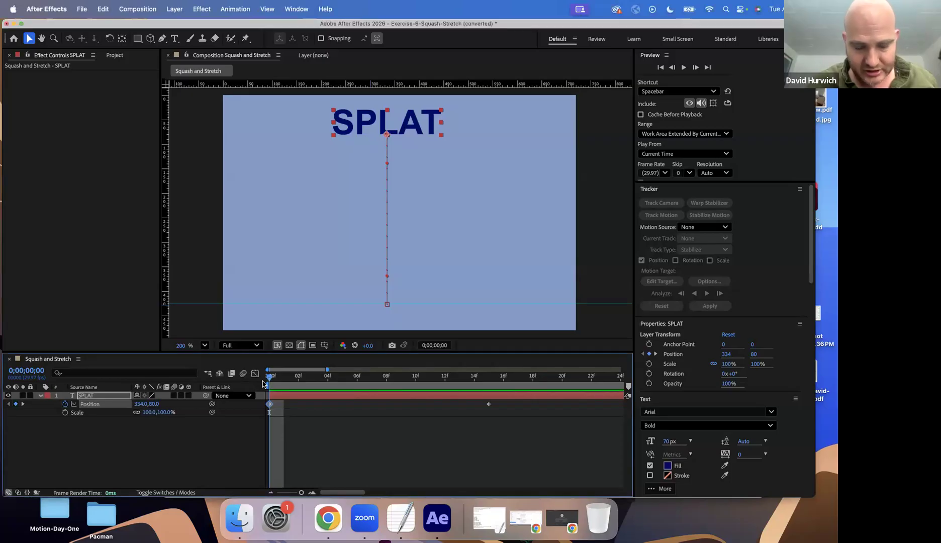
pyautogui.press('space')
pyautogui.press('space')
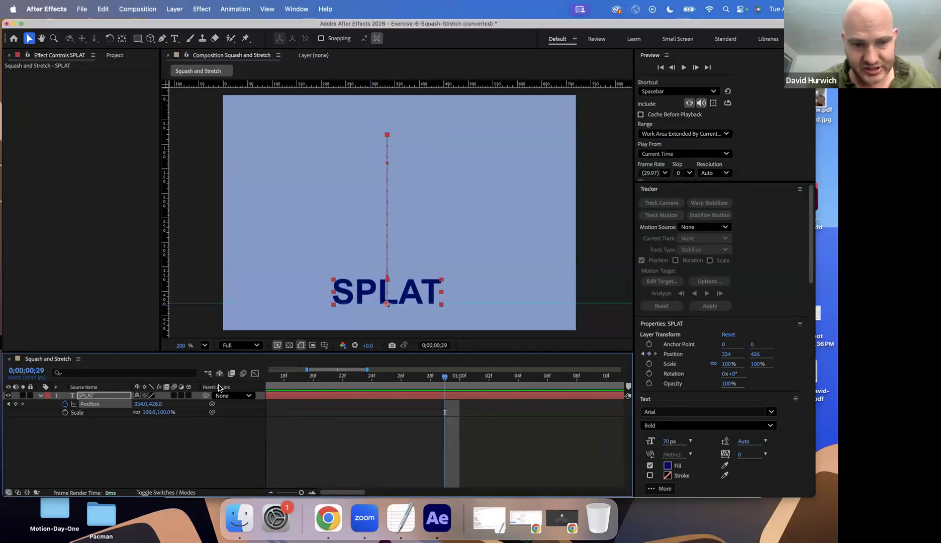
pyautogui.press('space')
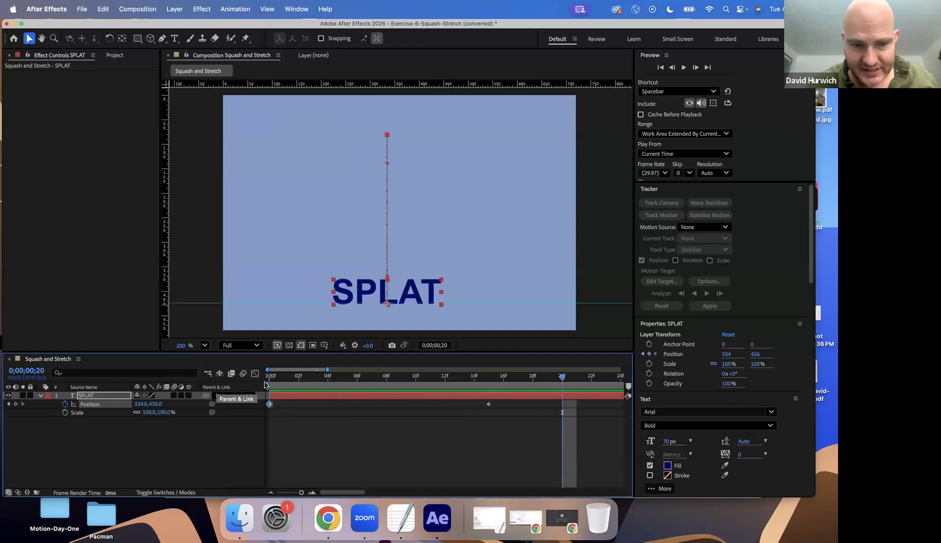
pyautogui.press('space')
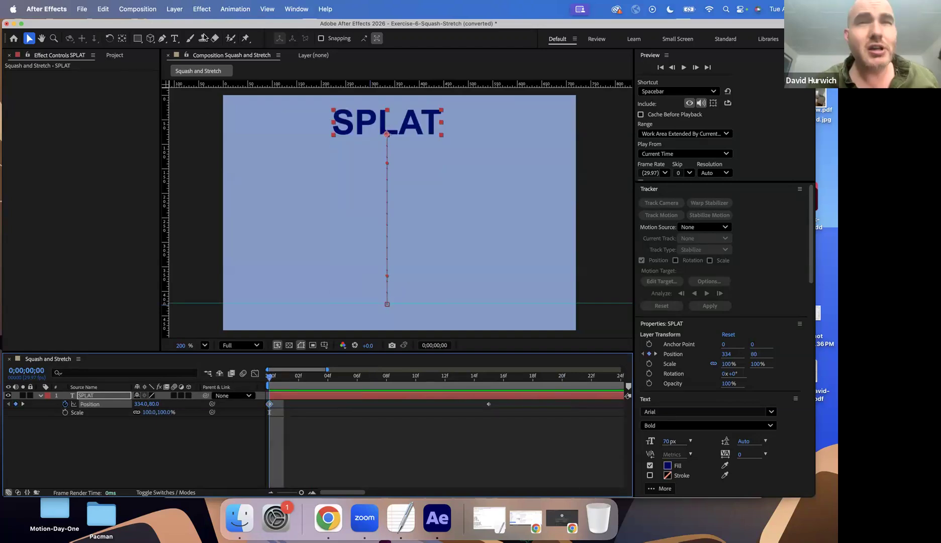
# Apply Easy Ease Out to the SPLAT layer's first Position keyframe at frame 0
pyautogui.click(234, 9)
pyautogui.click(280, 429)
pyautogui.click(270, 404)
pyautogui.click(234, 9)
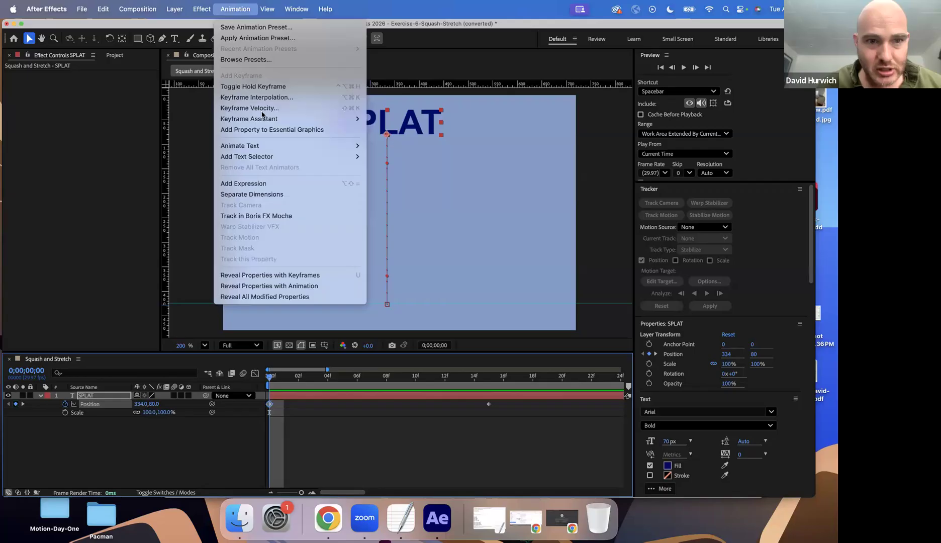
pyautogui.moveTo(267, 118)
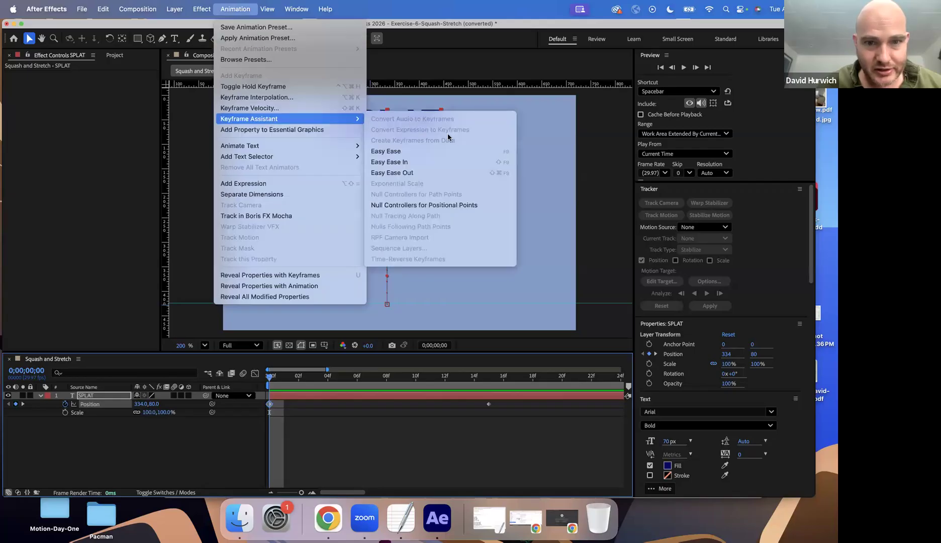
pyautogui.click(453, 173)
# Play back the SPLAT text's fall from frame 0 to review the eased acceleration
pyautogui.press('pagedown')
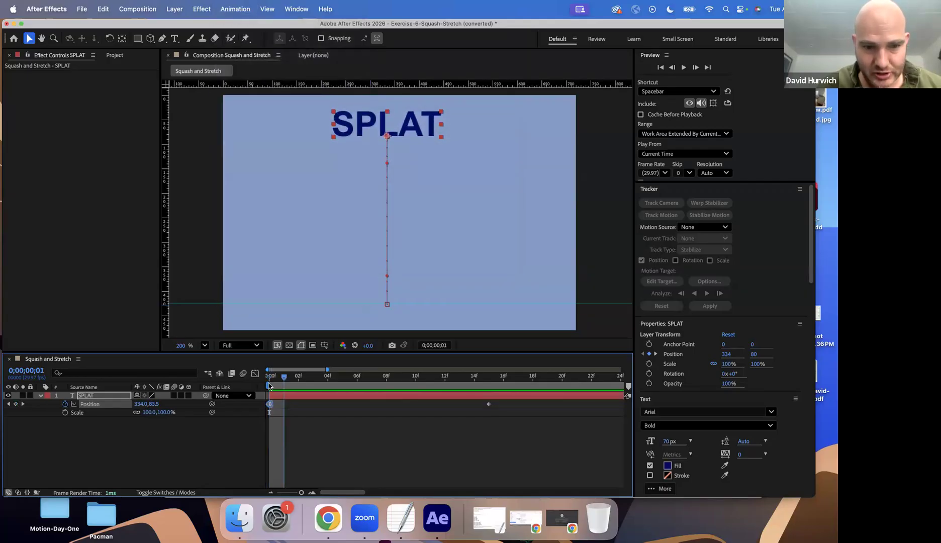
pyautogui.press('space')
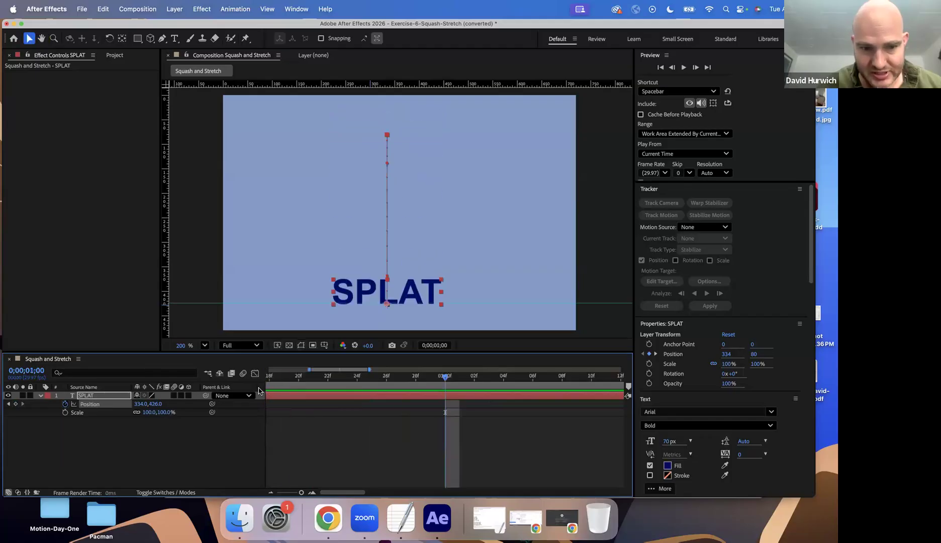
pyautogui.press('space')
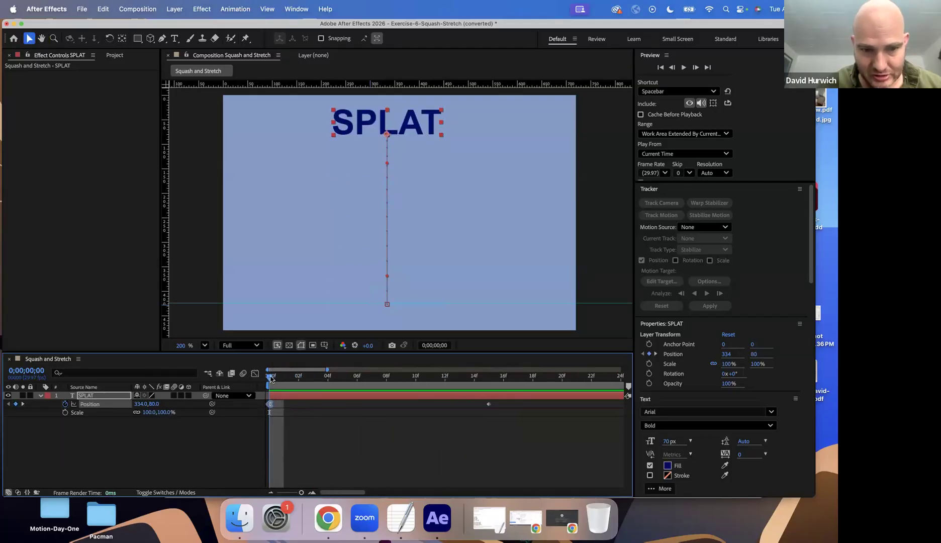
pyautogui.moveTo(276, 380); pyautogui.dragTo(222, 404)
pyautogui.press('space')
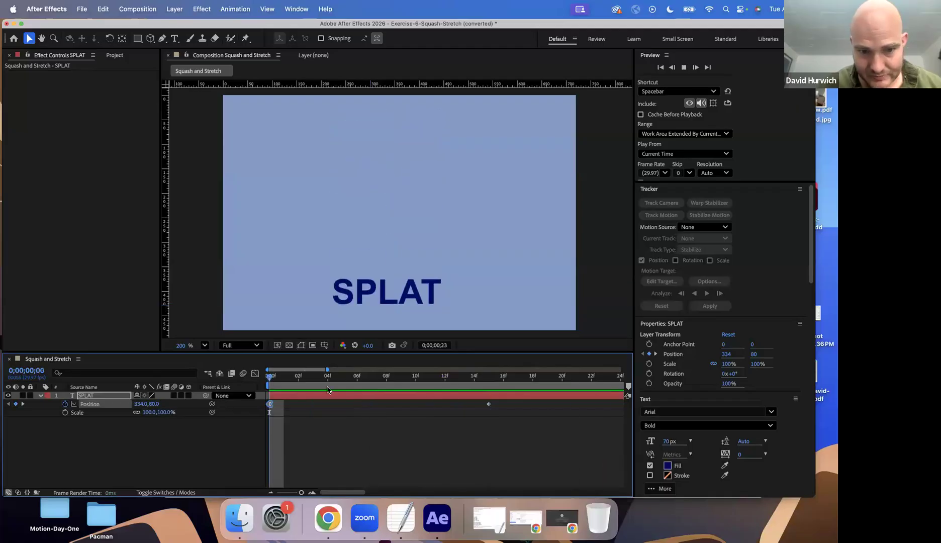
pyautogui.press('space')
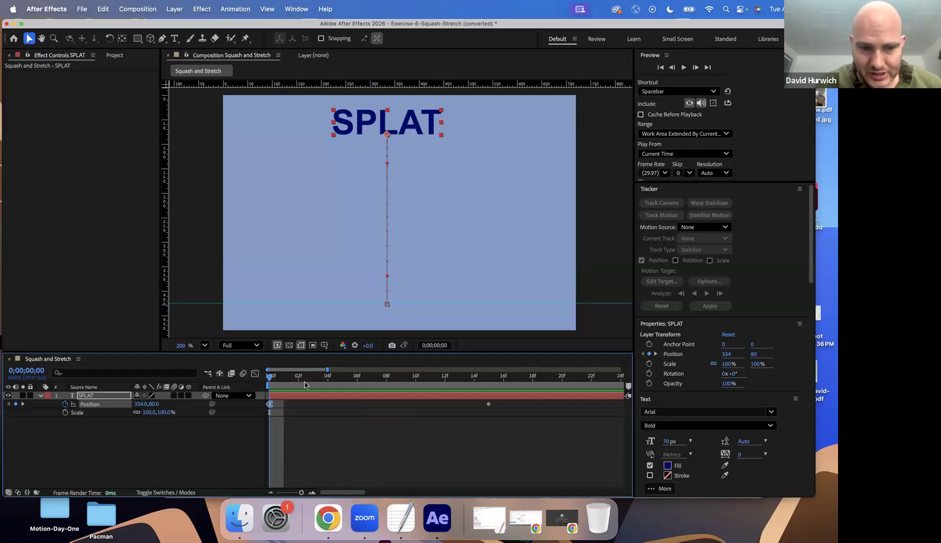
# Reveal only the SPLAT layer's Scale property at frame 8 and unlink its width and height proportions
pyautogui.click(328, 378)
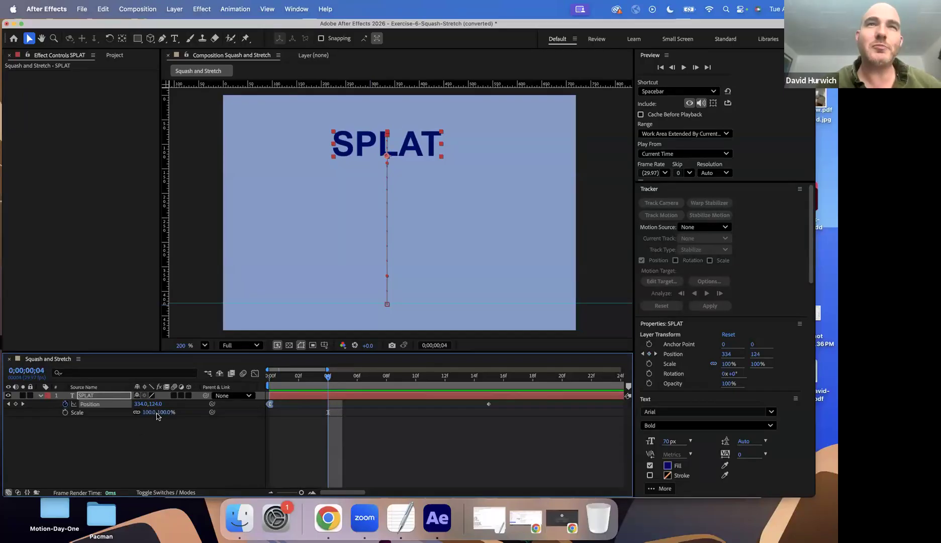
pyautogui.moveTo(364, 385); pyautogui.dragTo(386, 386)
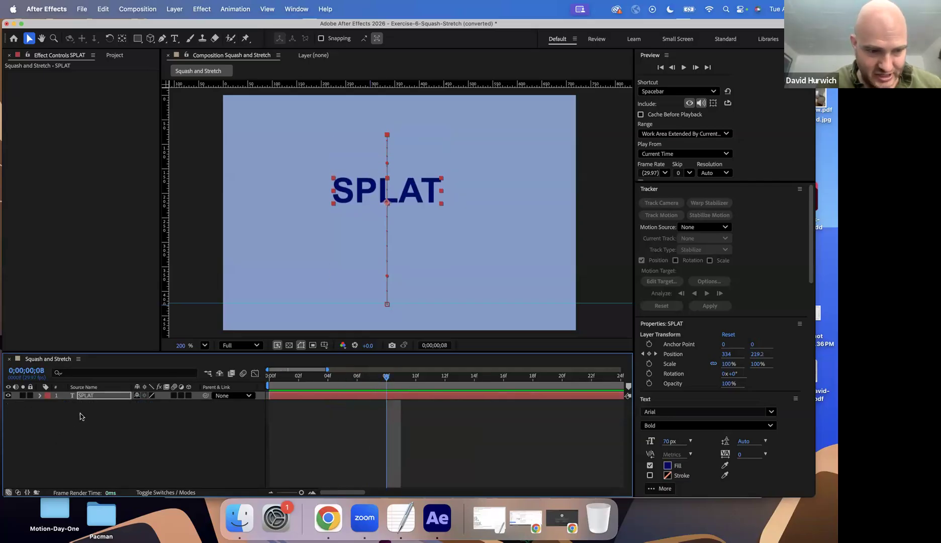
pyautogui.press('s')
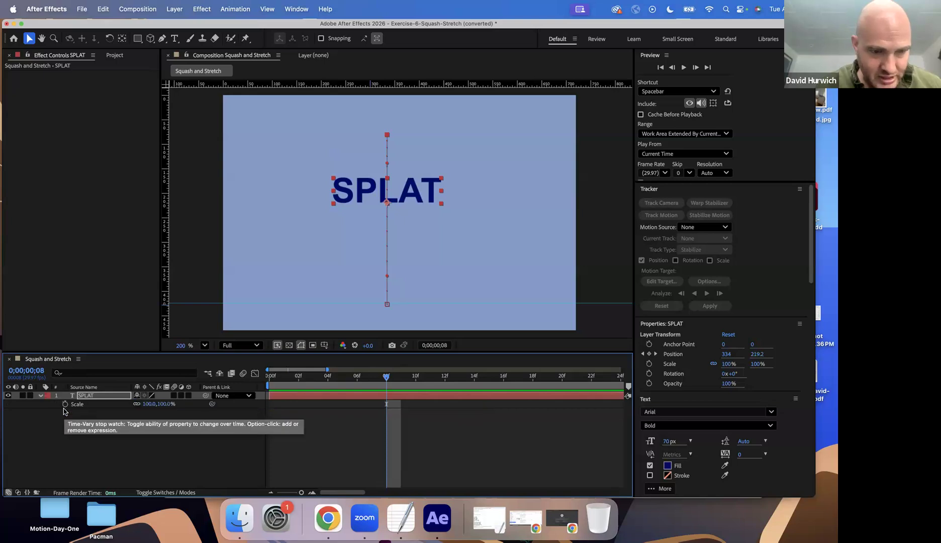
pyautogui.click(136, 404)
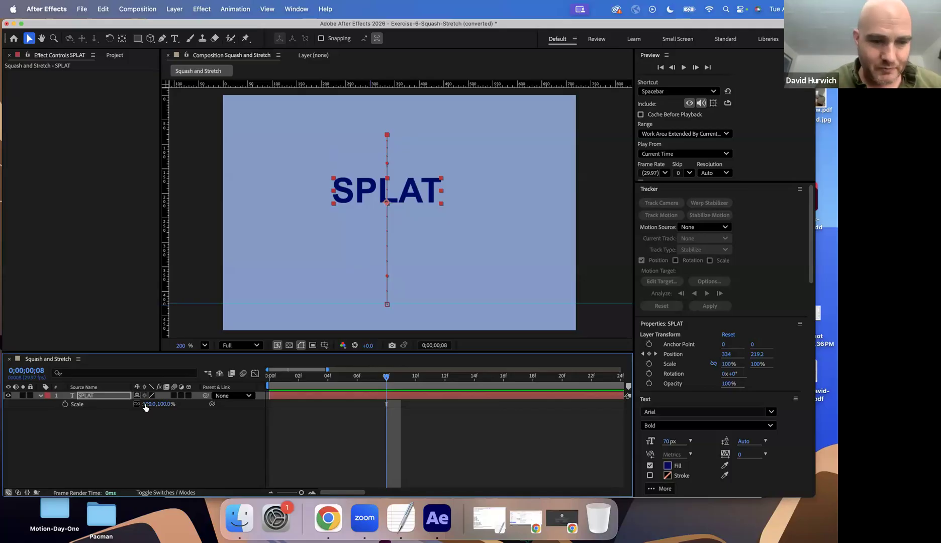
# Try changing only the SPLAT text's vertical scale and undo the trial
pyautogui.moveTo(165, 404); pyautogui.dragTo(215, 406)
pyautogui.press('super+z')
pyautogui.press('super+z')
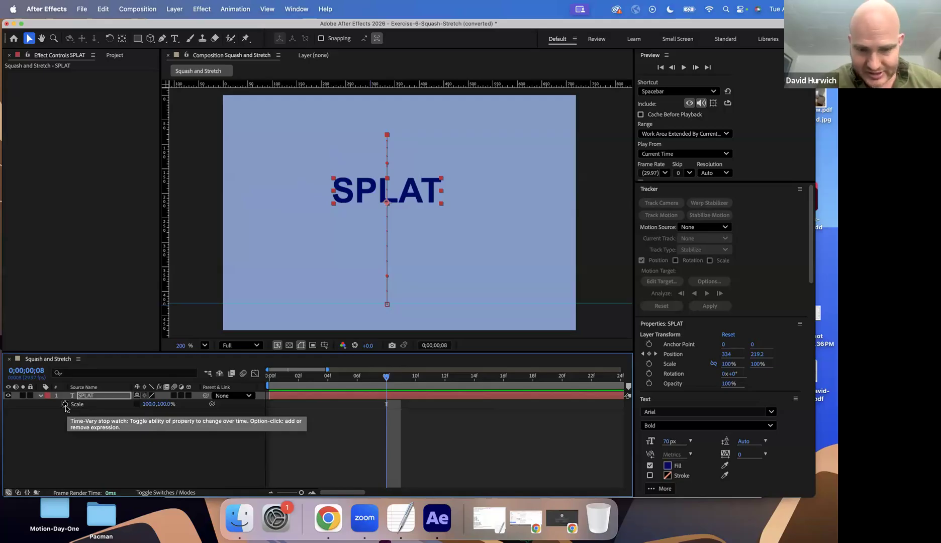
# Add a starting Scale keyframe of 100% to the SPLAT layer at frame 7 and show all keyframed properties
pyautogui.press('p')
pyautogui.click(327, 376)
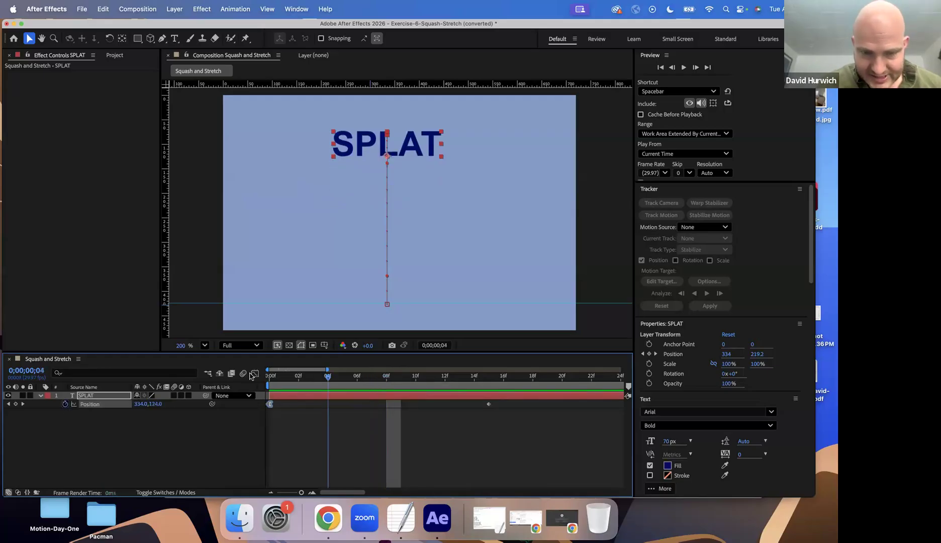
pyautogui.click(393, 381)
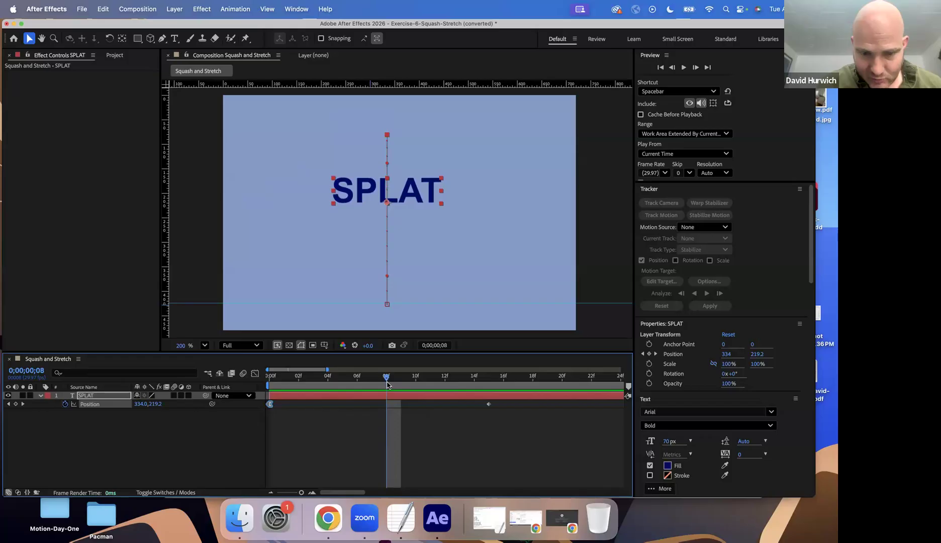
pyautogui.press('pageup')
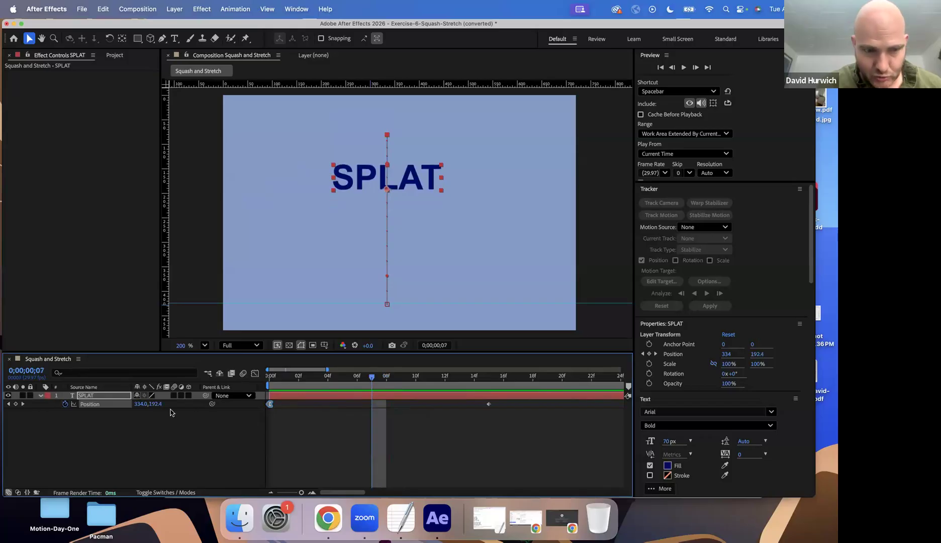
pyautogui.press('s')
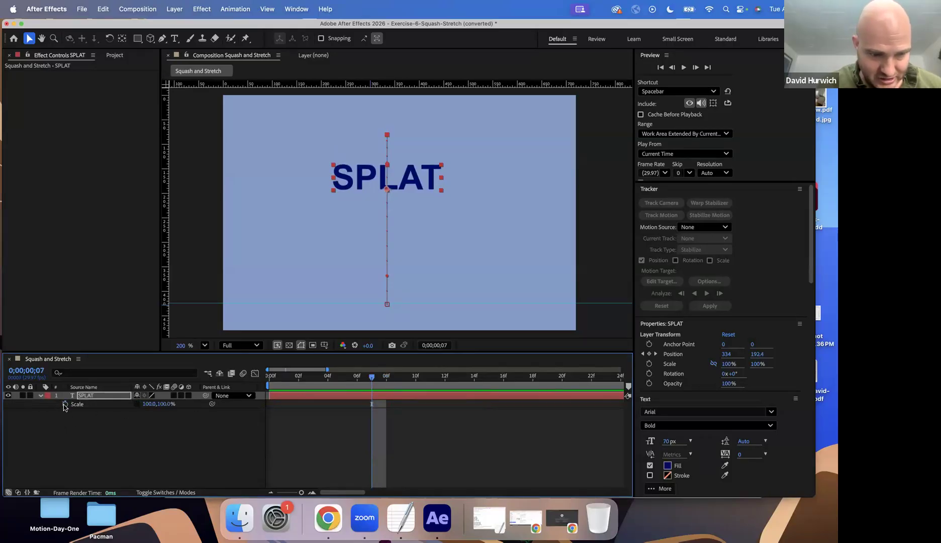
pyautogui.click(65, 404)
pyautogui.press('u')
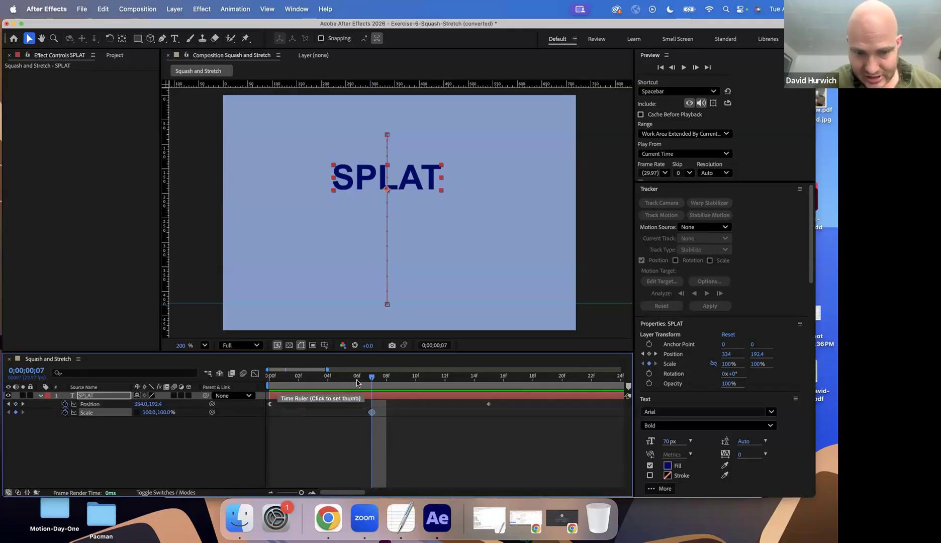
# Stretch the SPLAT text to 140% vertical scale at frame 14, one frame before it lands
pyautogui.moveTo(375, 379); pyautogui.dragTo(489, 398)
pyautogui.press('pageup')
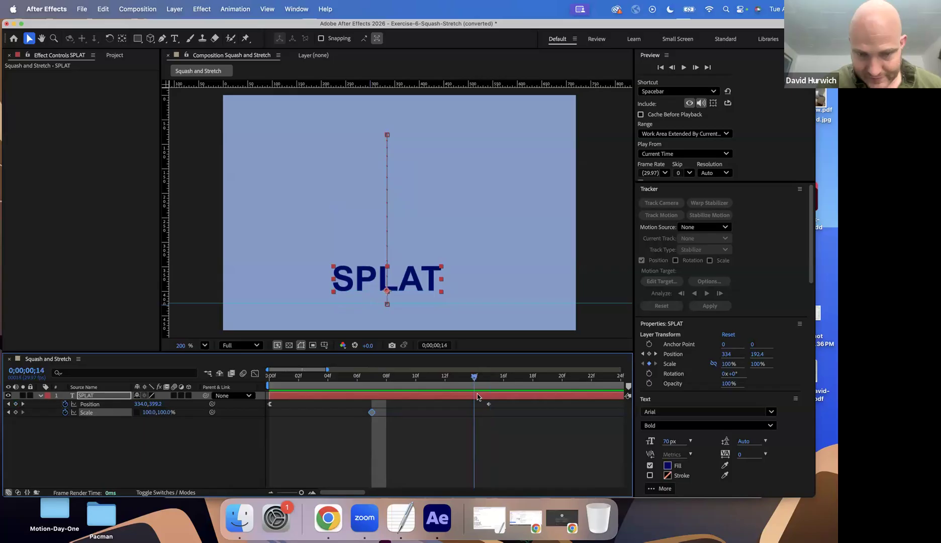
pyautogui.moveTo(173, 412); pyautogui.dragTo(186, 415)
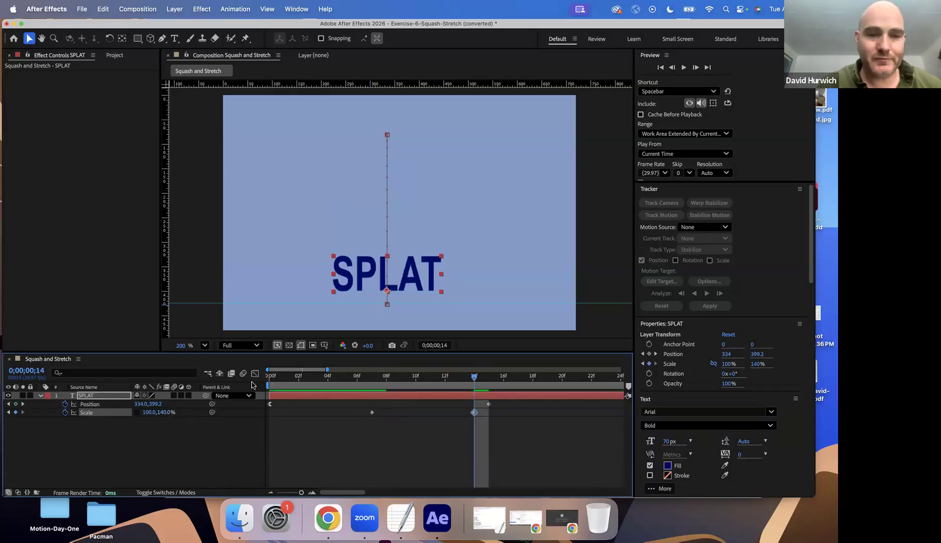
# Preview the fall with the vertical stretch from the first frame
pyautogui.moveTo(277, 378); pyautogui.dragTo(198, 382)
pyautogui.press('space')
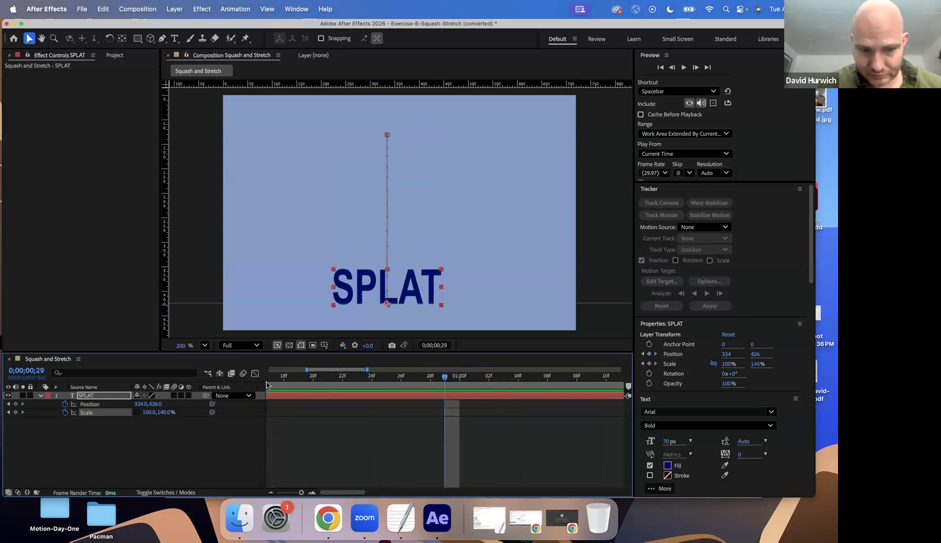
pyautogui.press('space')
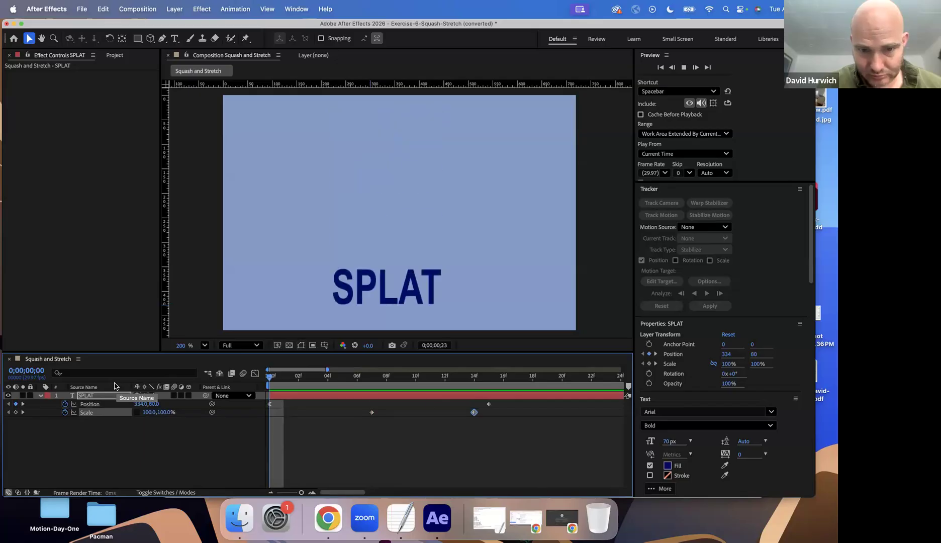
pyautogui.press('space')
# Squash the SPLAT text to 68% vertical scale at frame 16, just after the landing
pyautogui.moveTo(360, 383); pyautogui.dragTo(494, 392)
pyautogui.press('pagedown')
pyautogui.press('pagedown')
pyautogui.press('pageup')
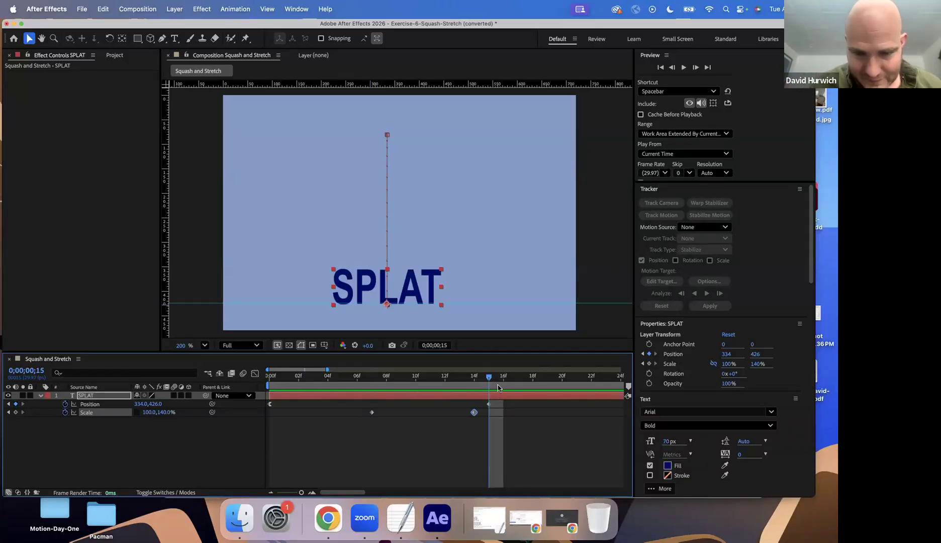
pyautogui.moveTo(436, 379); pyautogui.dragTo(500, 396)
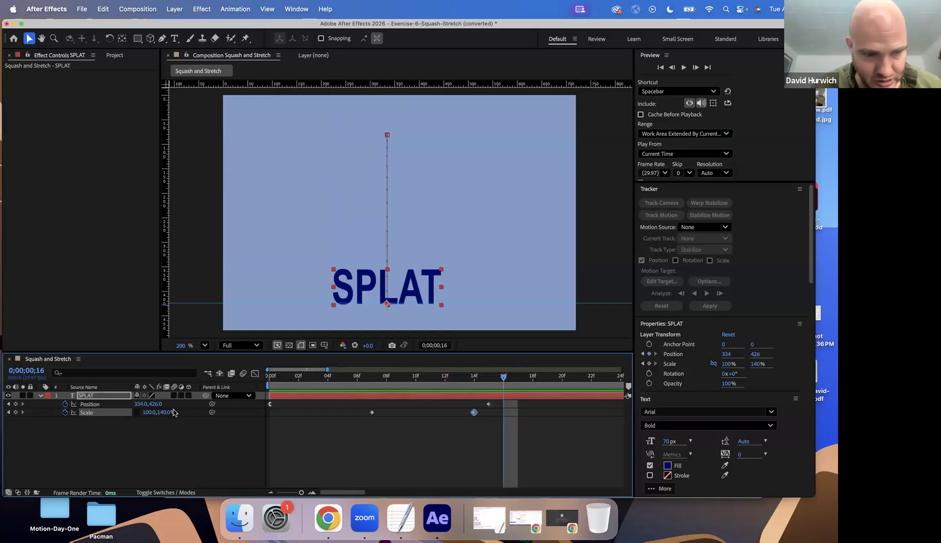
pyautogui.moveTo(159, 412); pyautogui.dragTo(142, 426)
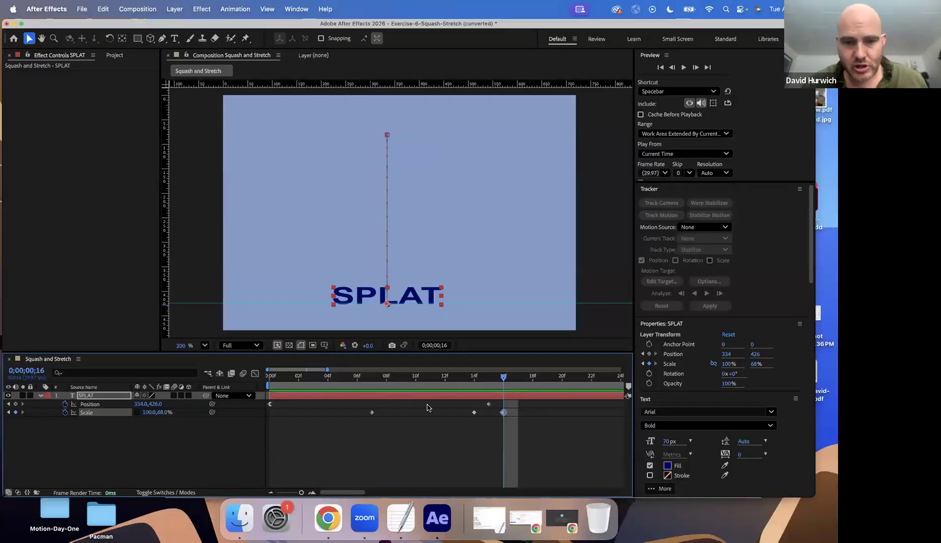
# Check the text's shape at frame 15 and delete the Scale keyframe at frame 16
pyautogui.moveTo(449, 378); pyautogui.dragTo(489, 380)
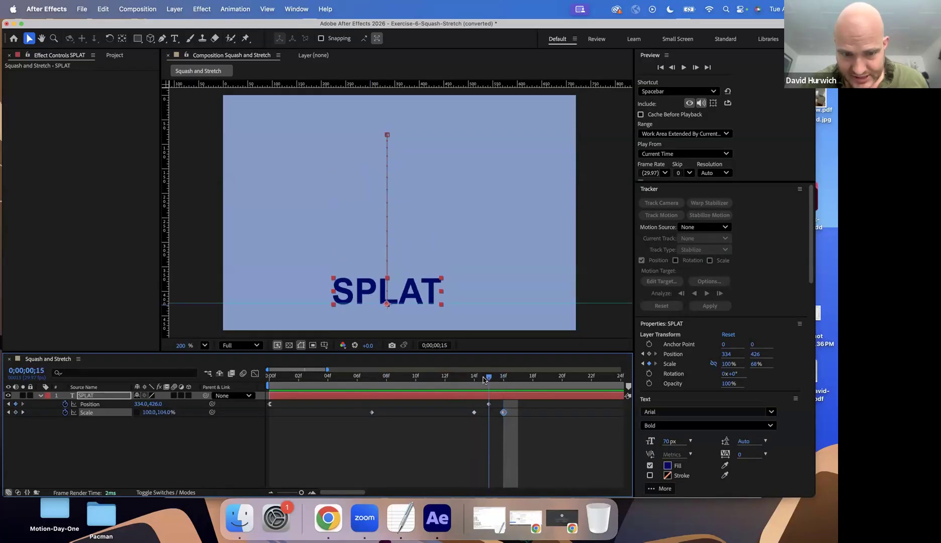
pyautogui.click(503, 412)
pyautogui.press('Delete')
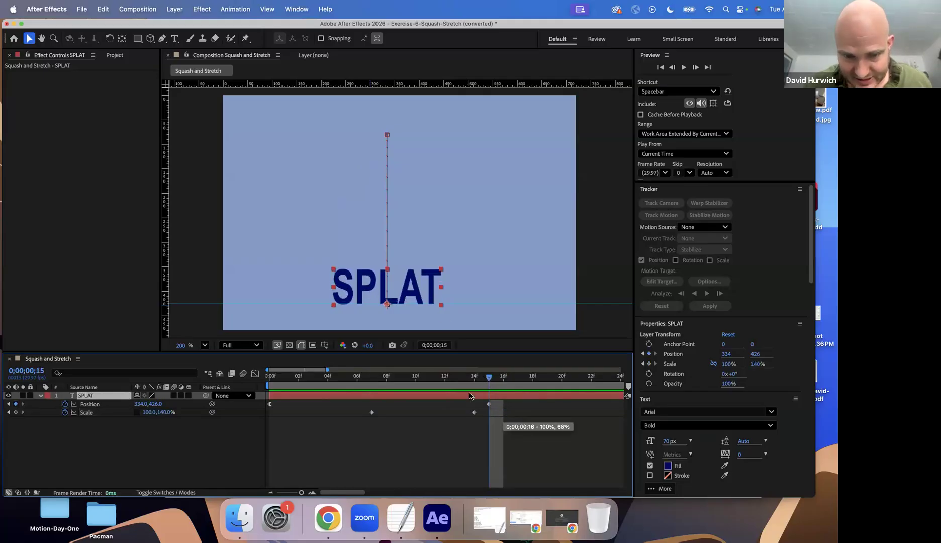
# Add a Scale keyframe at frame 16 that holds the SPLAT text's vertical stretch at 140%
pyautogui.moveTo(477, 381); pyautogui.dragTo(496, 386)
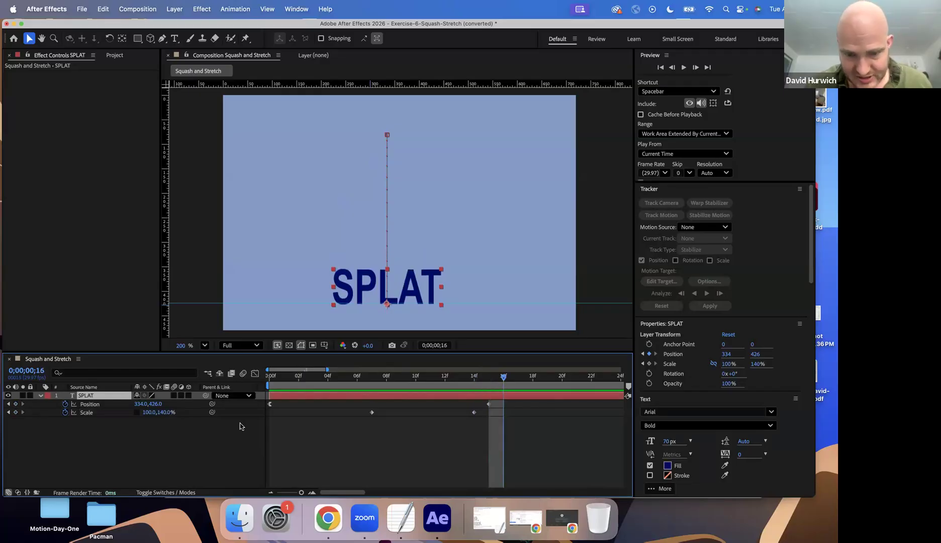
pyautogui.press('pagedown')
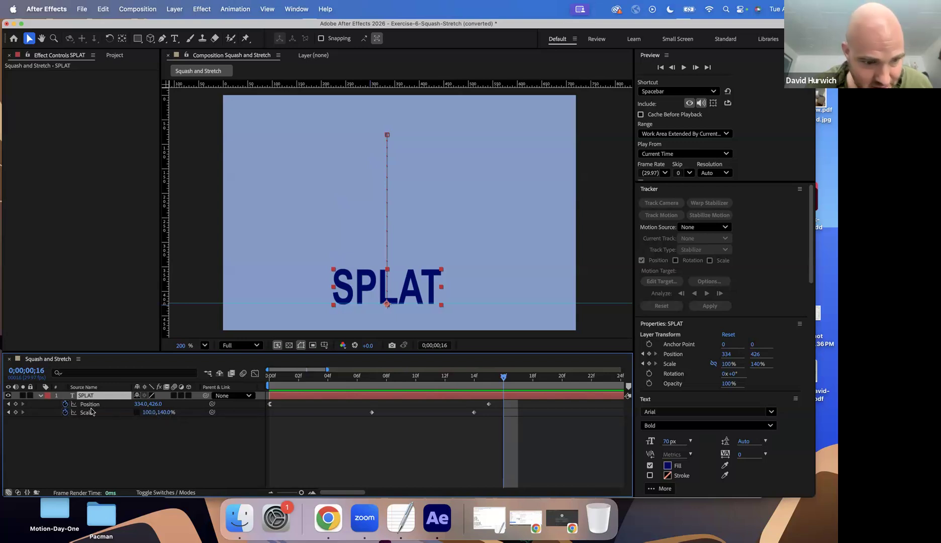
pyautogui.click(16, 412)
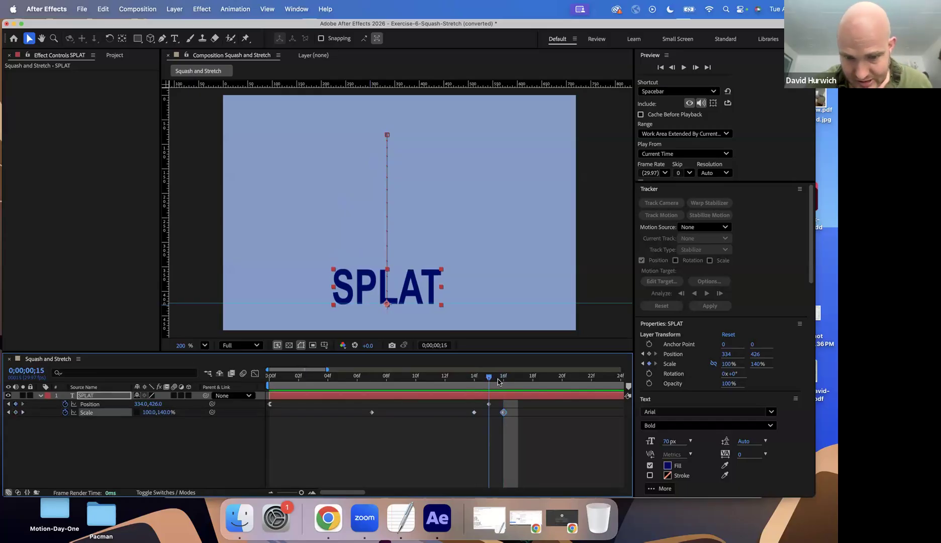
# Squash the SPLAT text to 71% vertical scale at frame 18, two frames after the last Scale keyframe
pyautogui.click(517, 382)
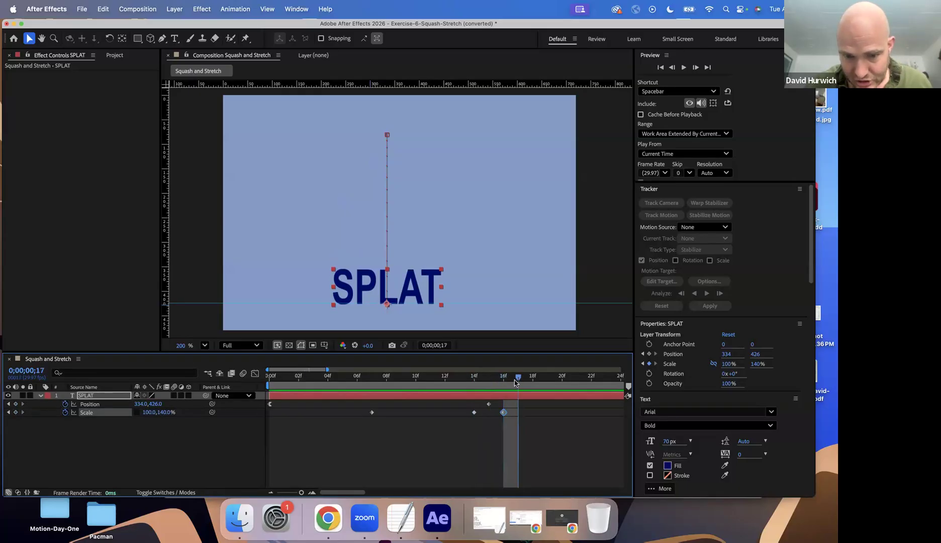
pyautogui.click(502, 384)
pyautogui.click(533, 386)
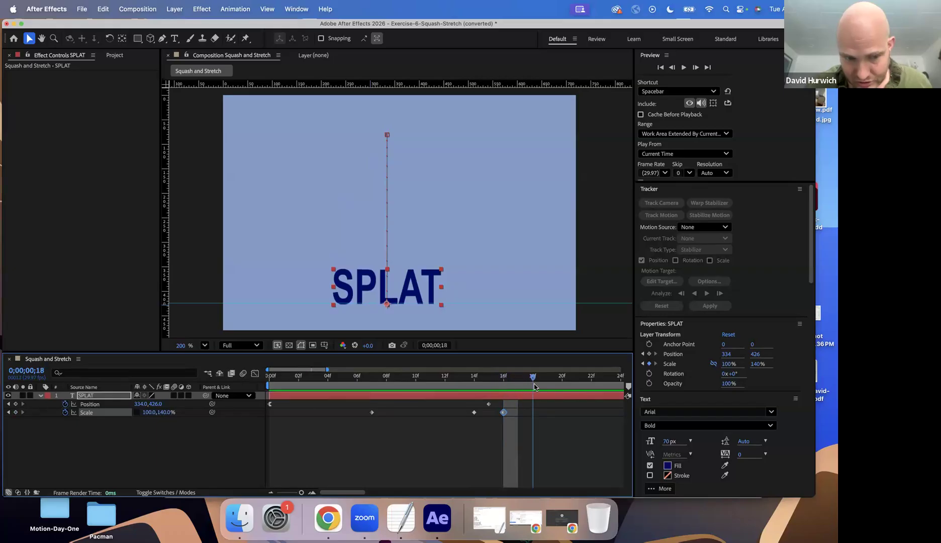
pyautogui.moveTo(169, 413); pyautogui.dragTo(136, 421)
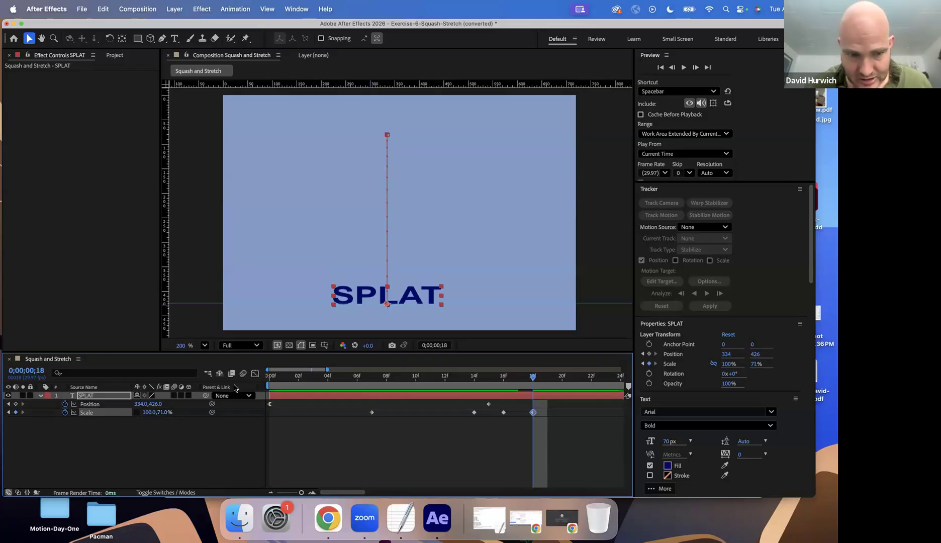
# Preview the squash from the first frame and move the last Scale keyframe one frame earlier, to frame 17
pyautogui.press('Home')
pyautogui.press('space')
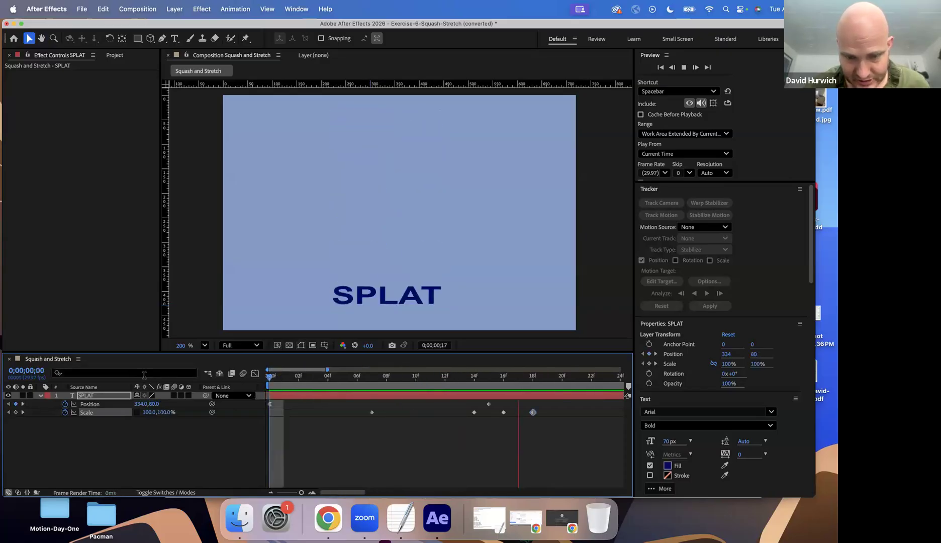
pyautogui.press('space')
pyautogui.moveTo(266, 386); pyautogui.dragTo(438, 415)
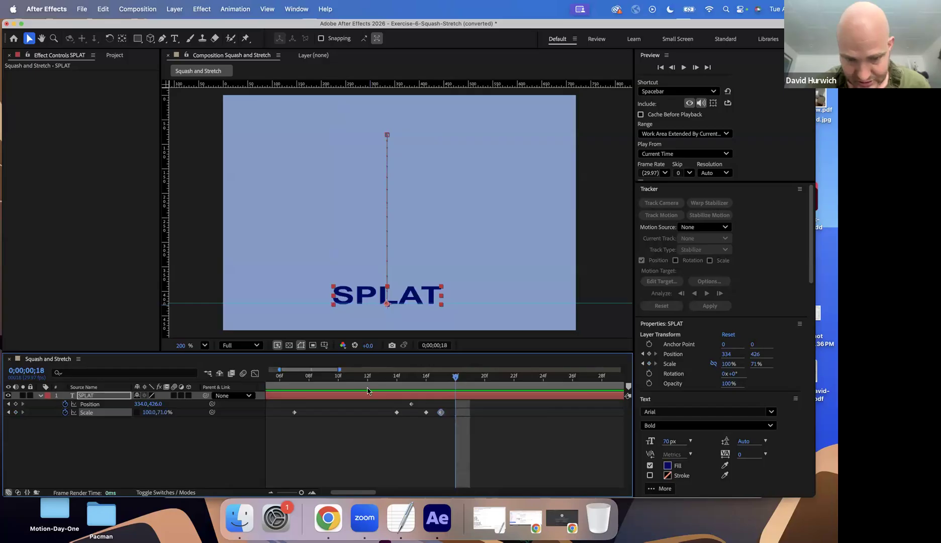
# Preview the animation from frame 10 and from the start, and step through the keyframes to the squash at frame 17
pyautogui.click(339, 379)
pyautogui.press('space')
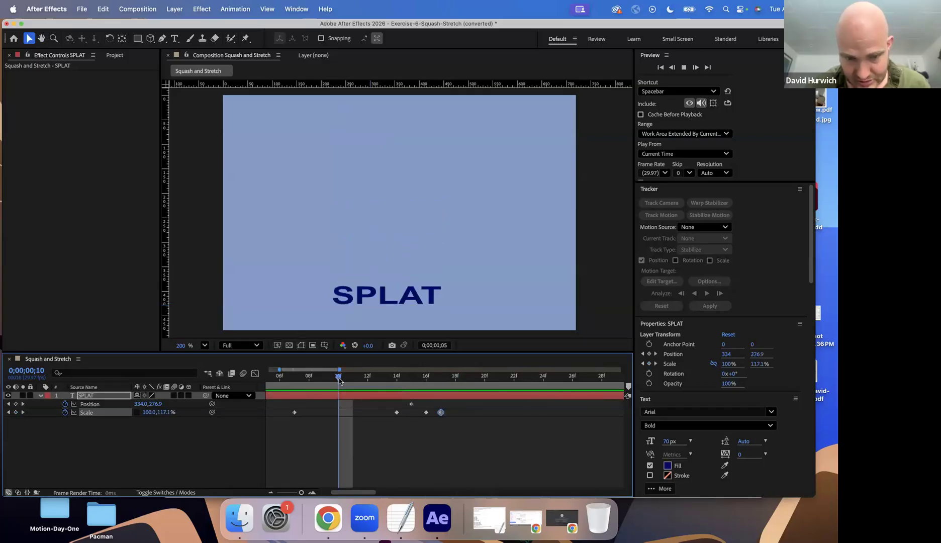
pyautogui.press('space')
pyautogui.press('Home')
pyautogui.press('space')
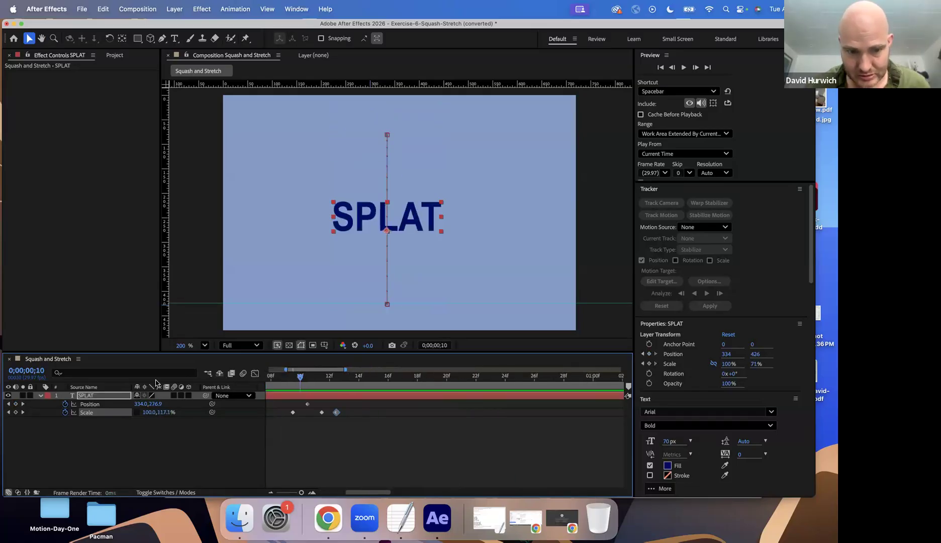
pyautogui.press('space')
pyautogui.press('k')
pyautogui.press('k')
pyautogui.press('k')
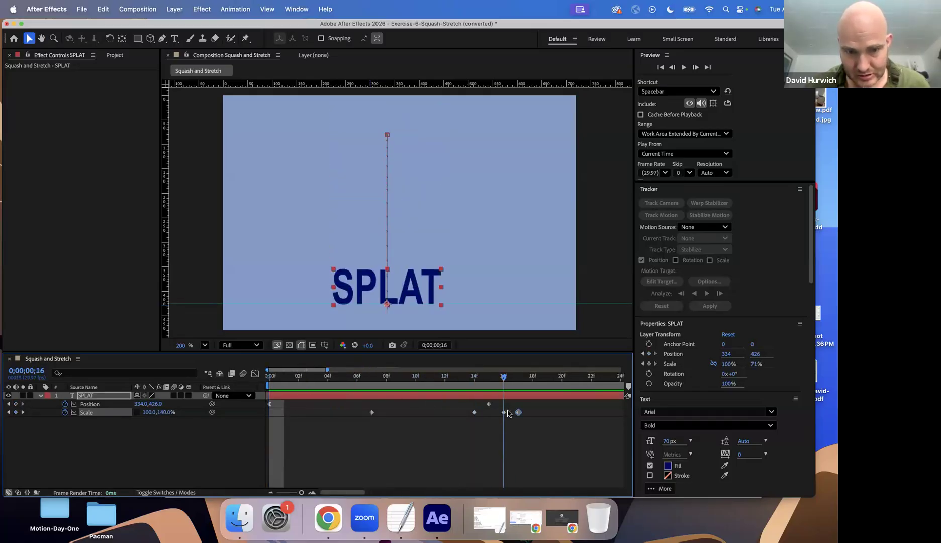
pyautogui.press('k')
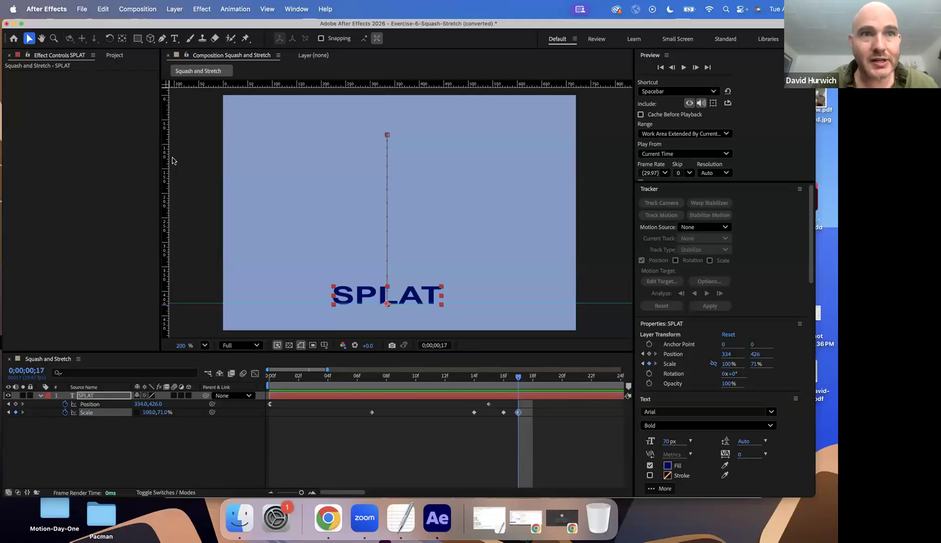
# Switch to the easing notes in TextEdit and sketch a square on screen with a wide, flat rectangle below it
pyautogui.click(488, 517)
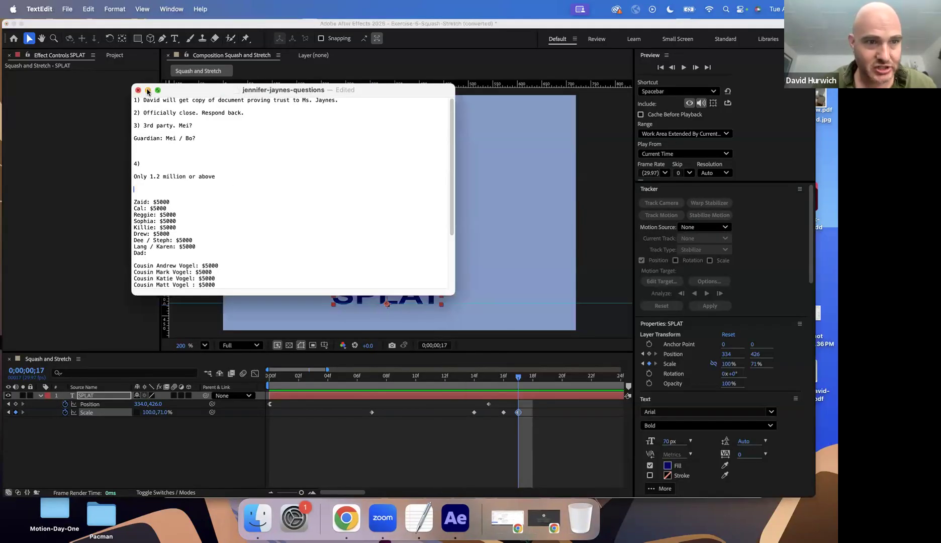
pyautogui.click(147, 90)
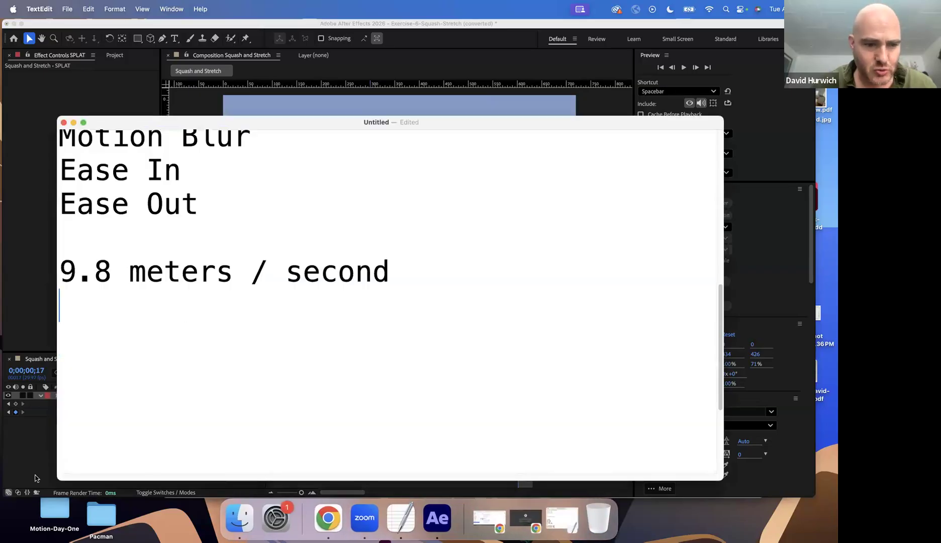
pyautogui.moveTo(431, 222)
pyautogui.mouseDown()
pyautogui.moveTo(516, 289)
pyautogui.moveTo(507, 213)
pyautogui.moveTo(426, 217)
pyautogui.mouseUp()
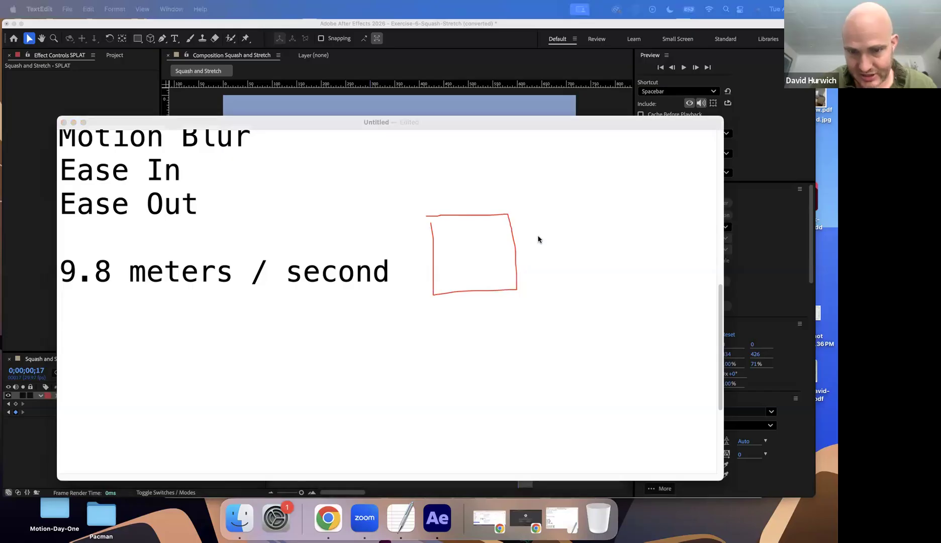
pyautogui.moveTo(435, 319); pyautogui.dragTo(439, 347)
pyautogui.moveTo(502, 345)
pyautogui.mouseDown()
pyautogui.moveTo(512, 307)
pyautogui.moveTo(437, 315)
pyautogui.mouseUp()
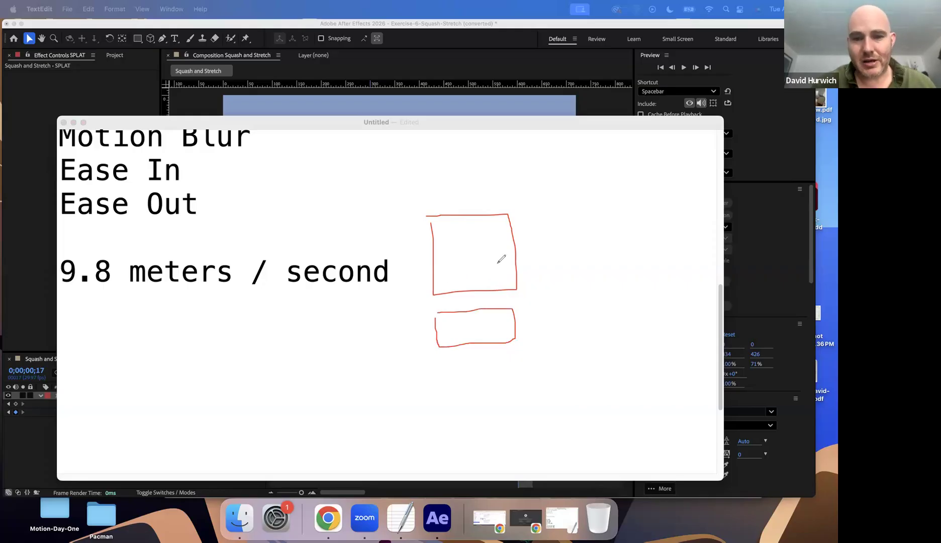
pyautogui.press('super+z')
pyautogui.moveTo(373, 324)
pyautogui.mouseDown()
pyautogui.moveTo(369, 355)
pyautogui.moveTo(518, 357)
pyautogui.moveTo(548, 334)
pyautogui.moveTo(527, 320)
pyautogui.moveTo(369, 322)
pyautogui.mouseUp()
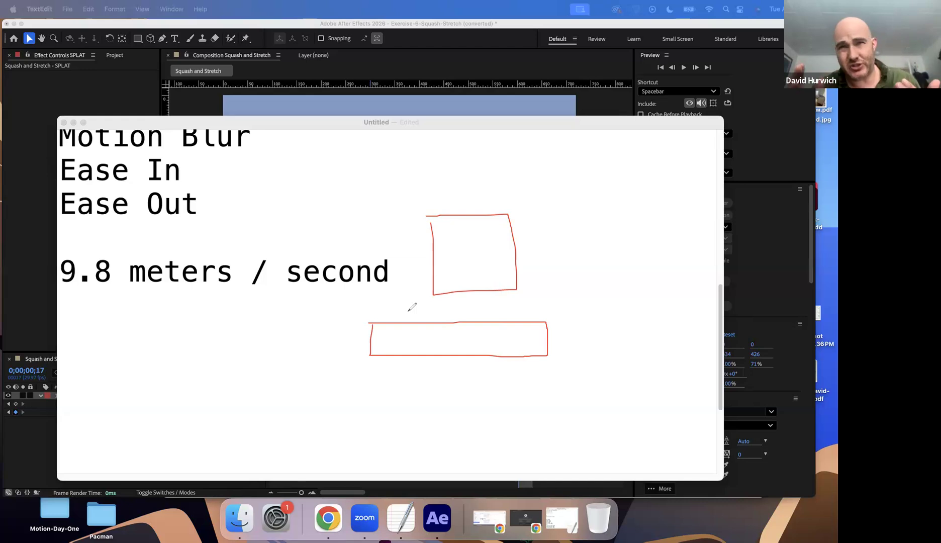
# Sketch a tall, narrow rectangle beside the square and undo all the drawn shapes
pyautogui.moveTo(594, 168); pyautogui.dragTo(566, 295)
pyautogui.press('super+z')
pyautogui.moveTo(567, 211)
pyautogui.mouseDown()
pyautogui.moveTo(569, 287)
pyautogui.moveTo(599, 281)
pyautogui.moveTo(598, 208)
pyautogui.moveTo(550, 213)
pyautogui.mouseUp()
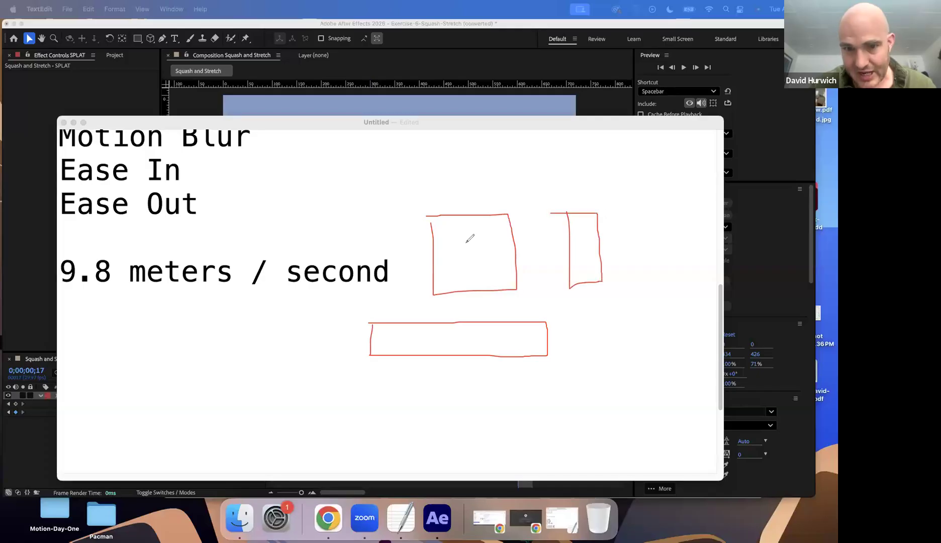
pyautogui.press('super+z')
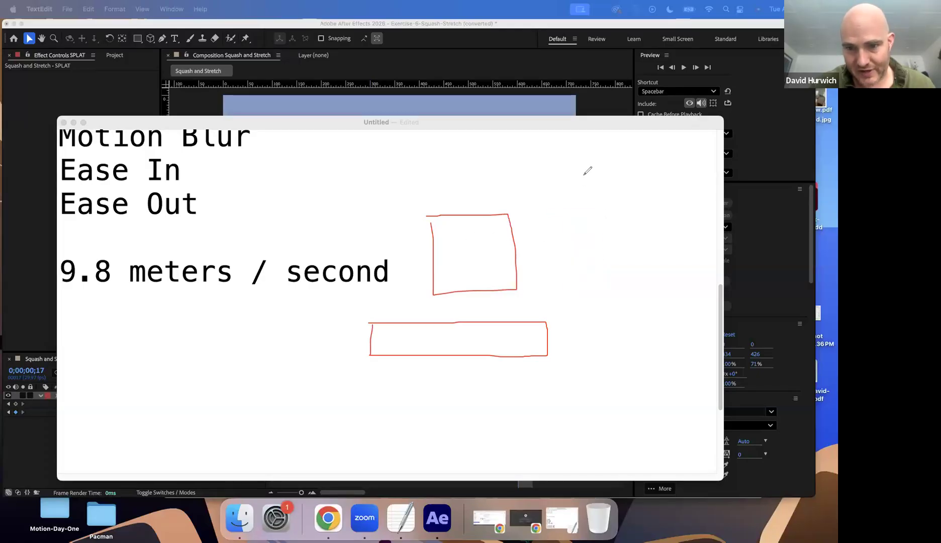
pyautogui.moveTo(585, 338)
pyautogui.mouseDown()
pyautogui.moveTo(631, 335)
pyautogui.moveTo(619, 171)
pyautogui.moveTo(577, 172)
pyautogui.mouseUp()
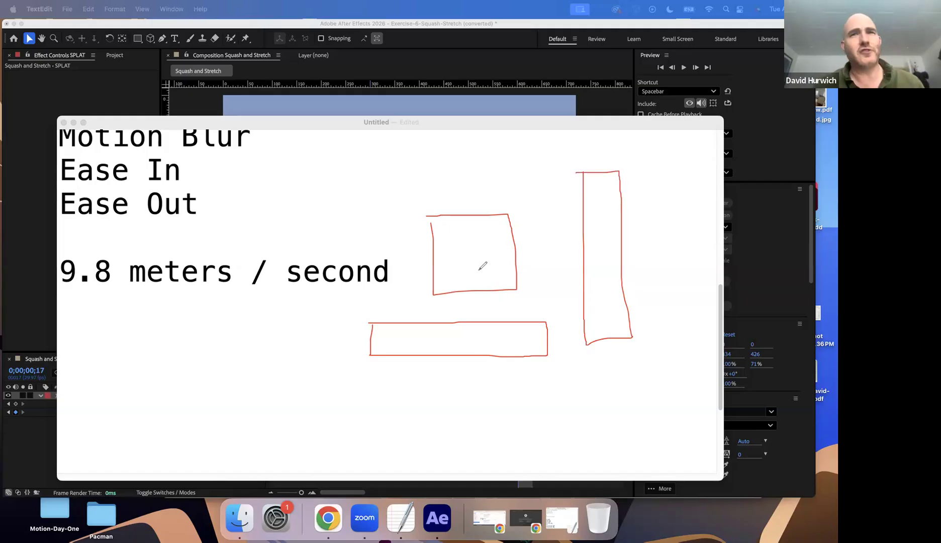
pyautogui.press('super+z')
pyautogui.press('super+z')
pyautogui.press('super+z')
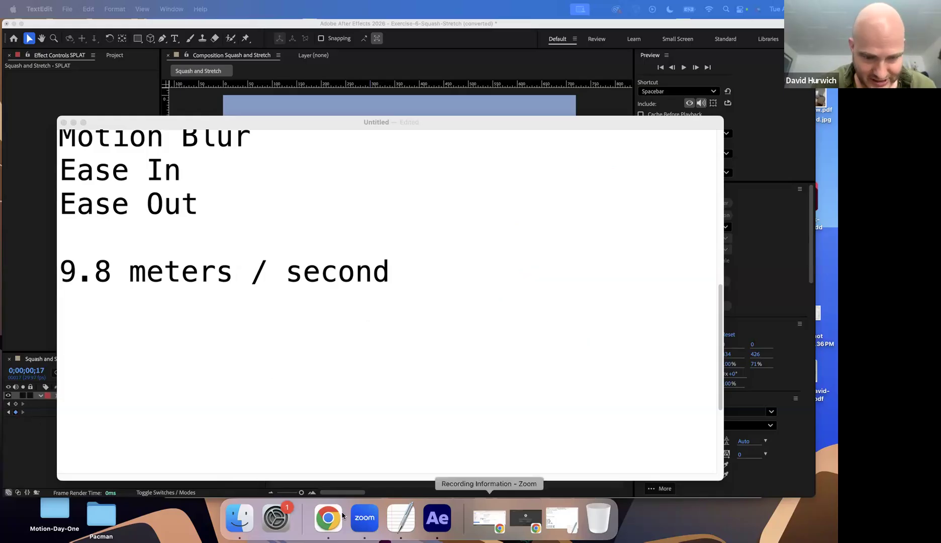
# Switch back to After Effects and narrow the SPLAT text to 84% horizontal scale at frame 14
pyautogui.click(35, 462)
pyautogui.moveTo(358, 375); pyautogui.dragTo(469, 376)
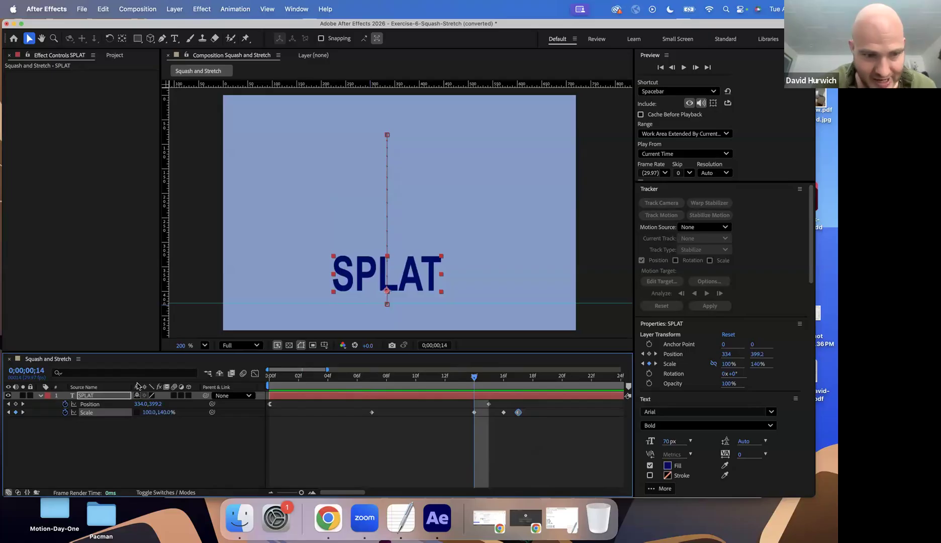
pyautogui.press('j')
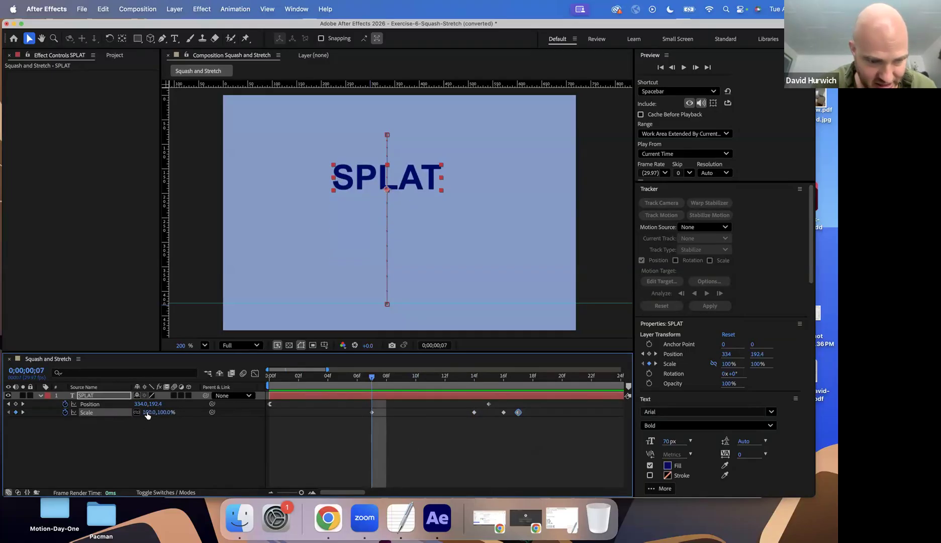
pyautogui.click(471, 378)
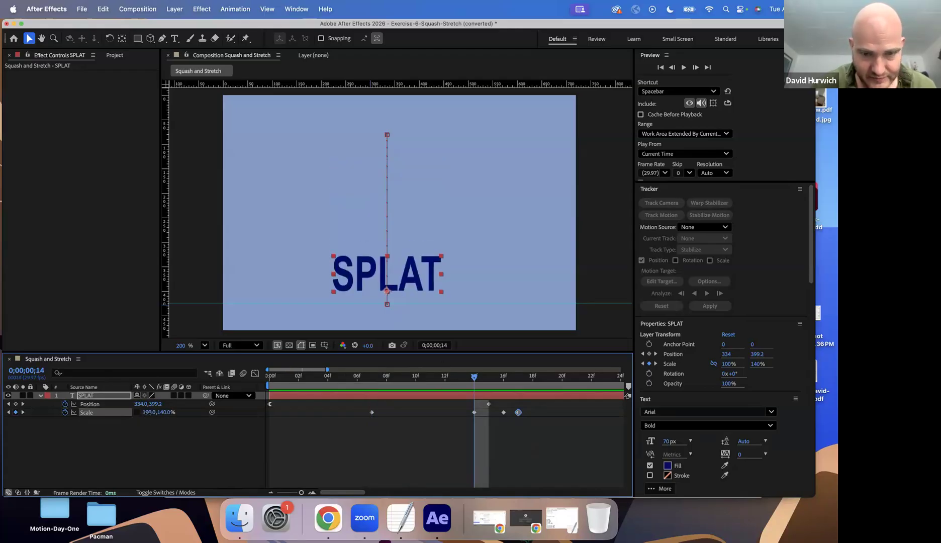
pyautogui.moveTo(151, 412); pyautogui.dragTo(135, 412)
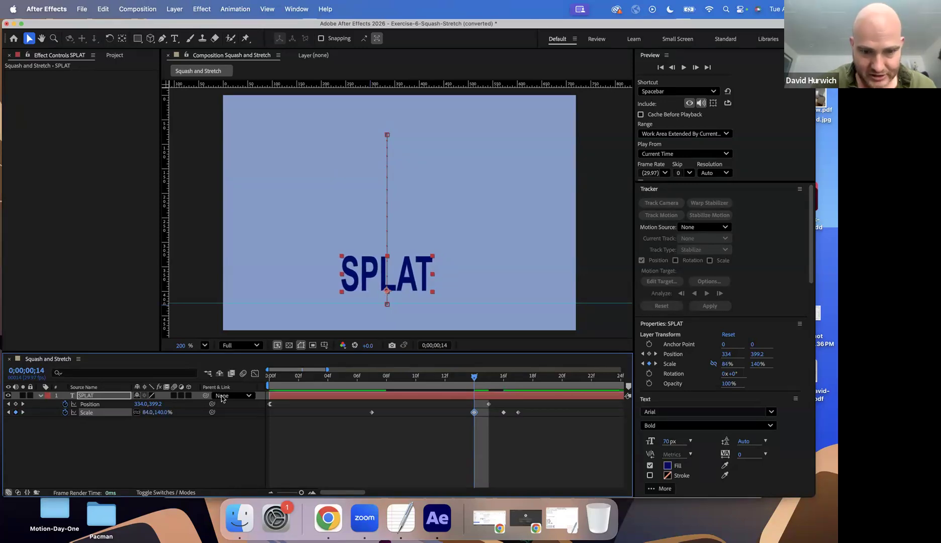
# Replace the Scale keyframe at frame 16 with one holding the interpolated scale of 94.7% horizontal and 94% vertical
pyautogui.moveTo(294, 384); pyautogui.dragTo(489, 418)
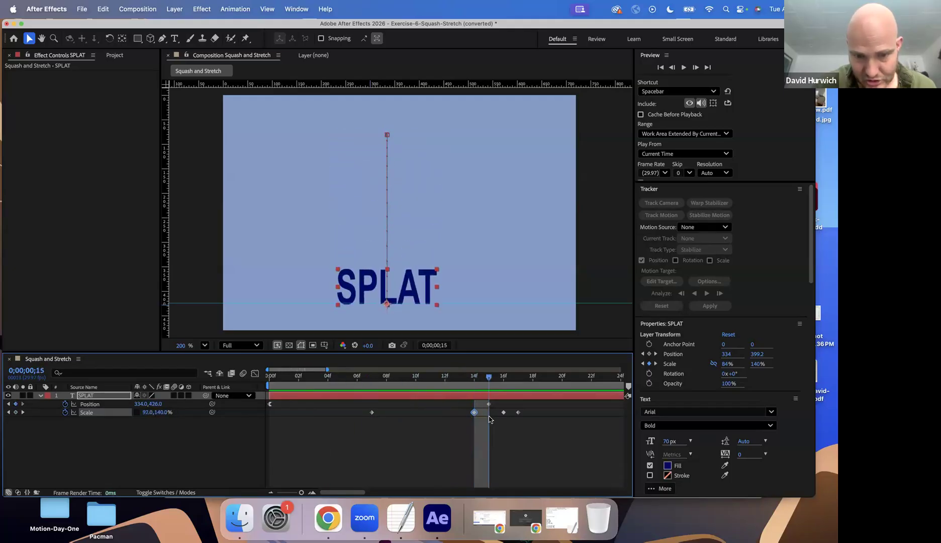
pyautogui.press('pageup')
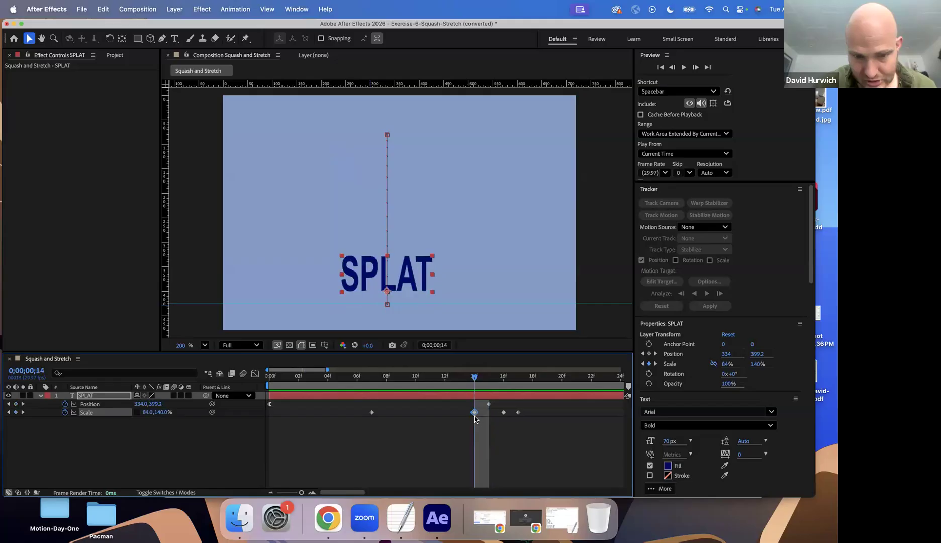
pyautogui.moveTo(492, 419)
pyautogui.mouseDown()
pyautogui.moveTo(516, 416)
pyautogui.moveTo(462, 415)
pyautogui.moveTo(487, 416)
pyautogui.mouseUp()
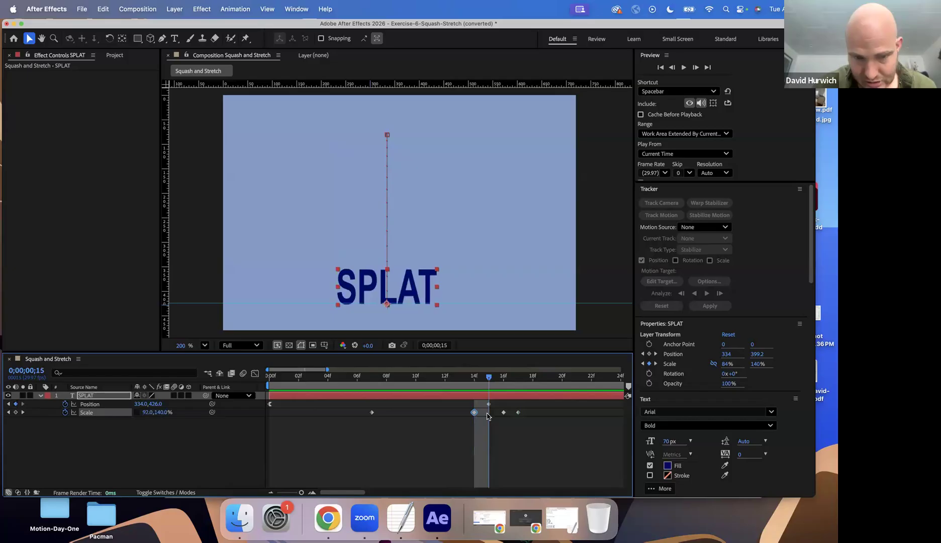
pyautogui.press('pagedown')
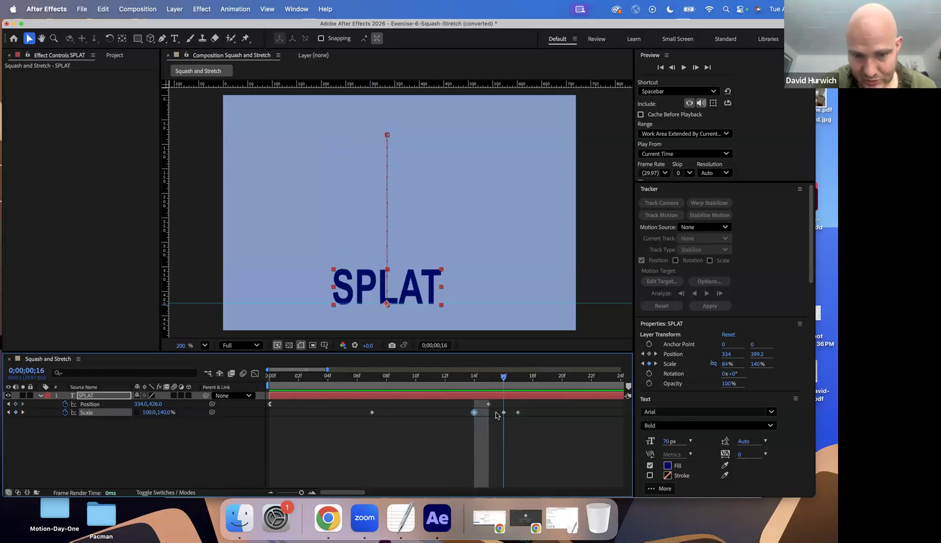
pyautogui.click(503, 413)
pyautogui.press('Delete')
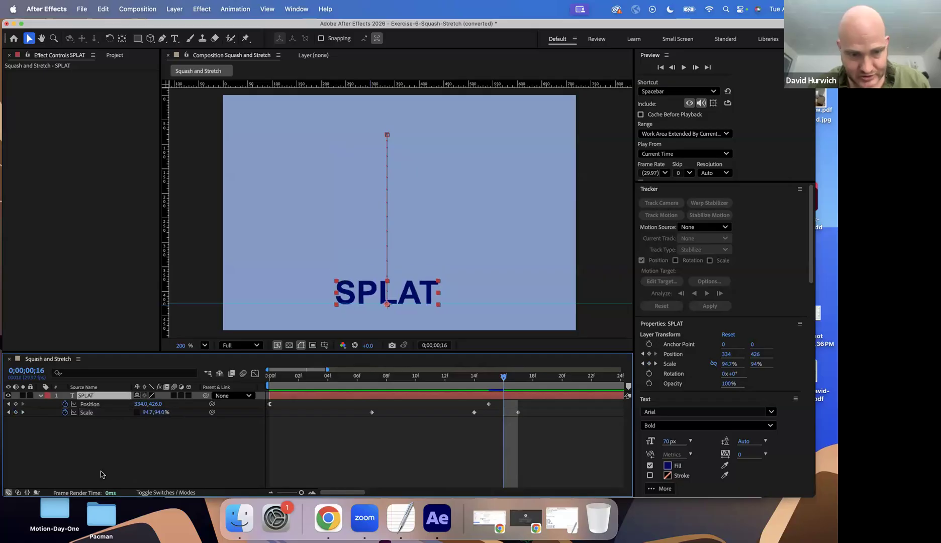
pyautogui.click(16, 412)
# Widen the squashed SPLAT text to 140% horizontal scale at frame 17 and preview from the first frame
pyautogui.press('pagedown')
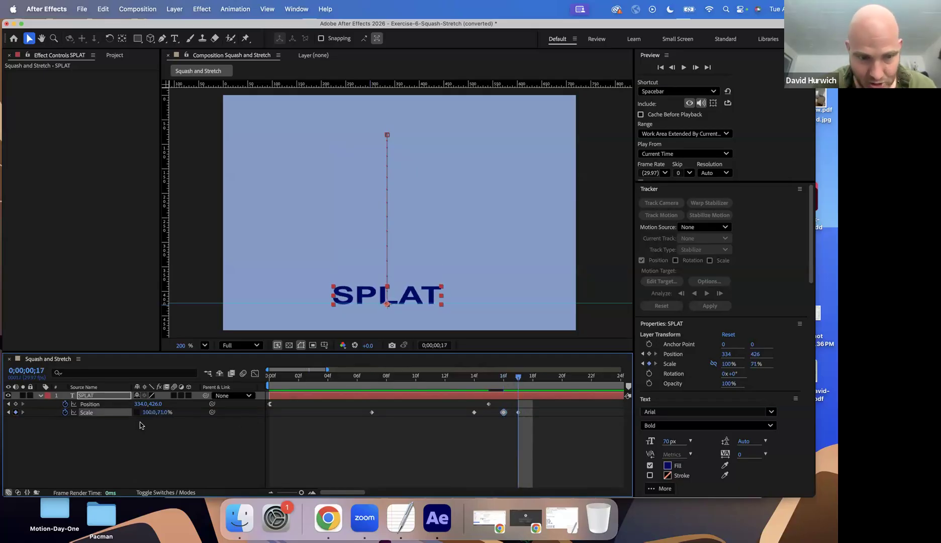
pyautogui.moveTo(161, 414); pyautogui.dragTo(166, 409)
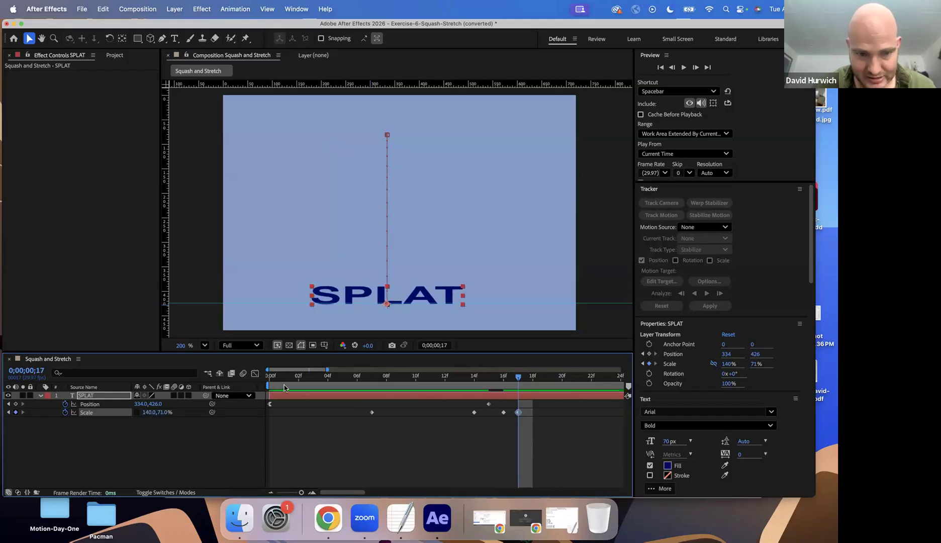
pyautogui.press('Home')
pyautogui.press('space')
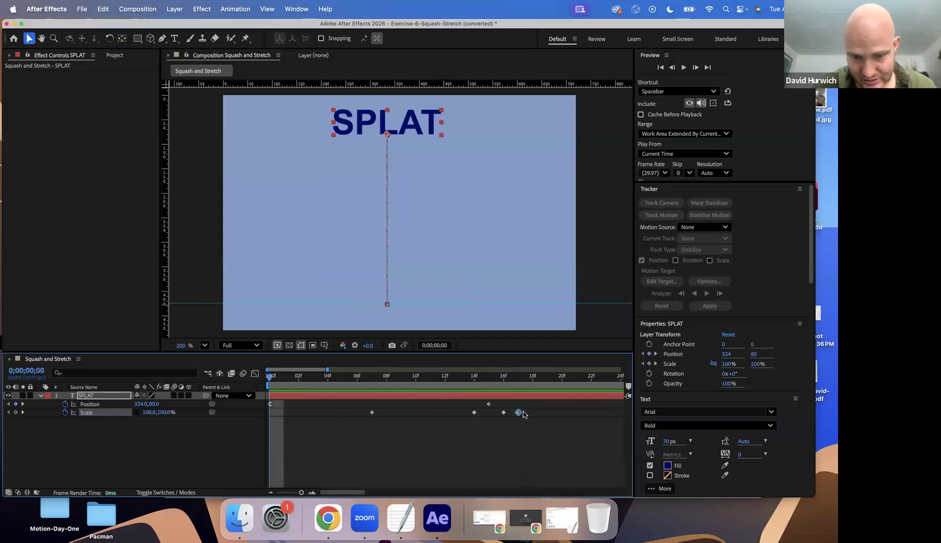
# Move the last Scale keyframe to frame 18 and preview the slower squash from the first frame
pyautogui.moveTo(525, 412); pyautogui.dragTo(540, 412)
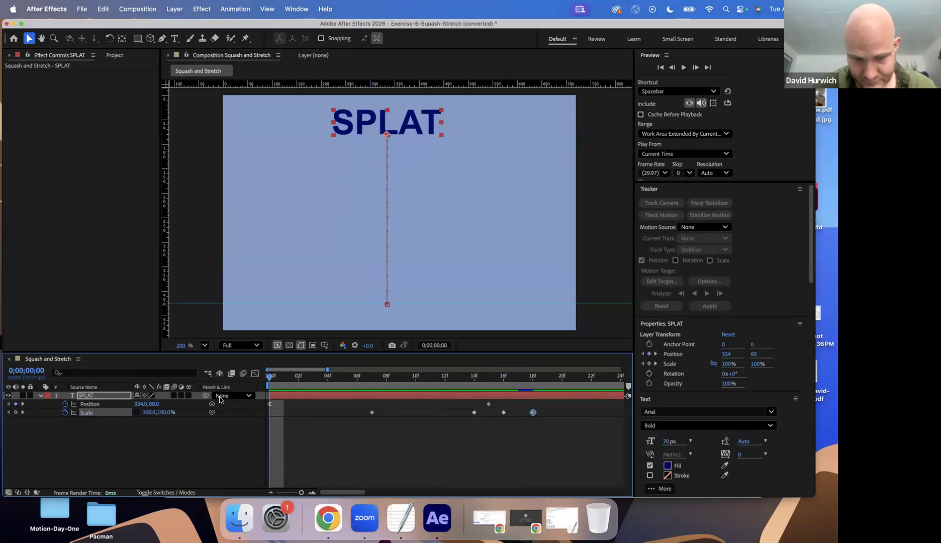
pyautogui.press('space')
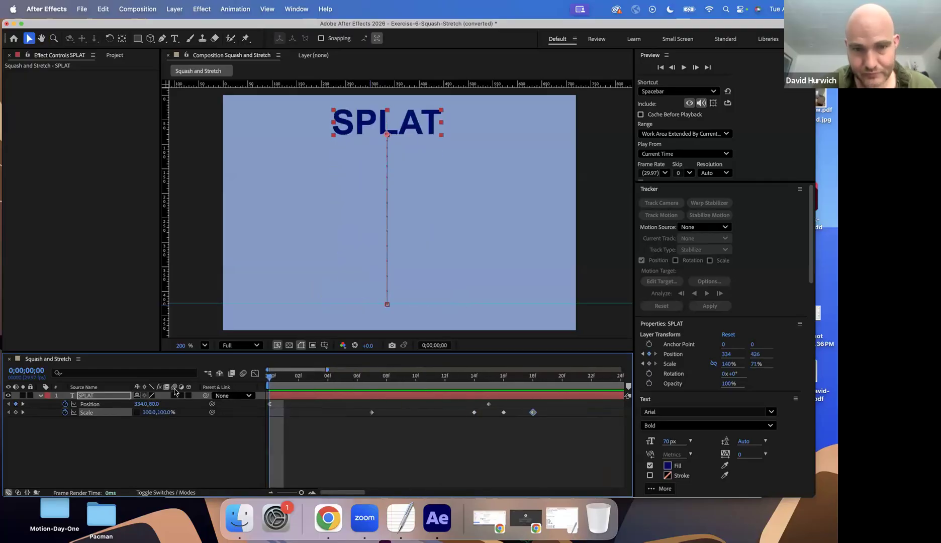
pyautogui.press('space')
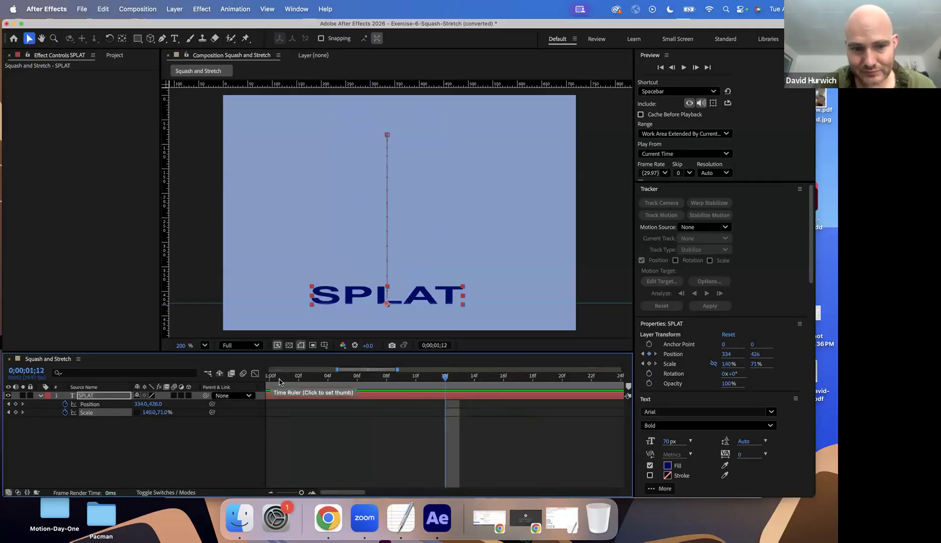
pyautogui.press('space')
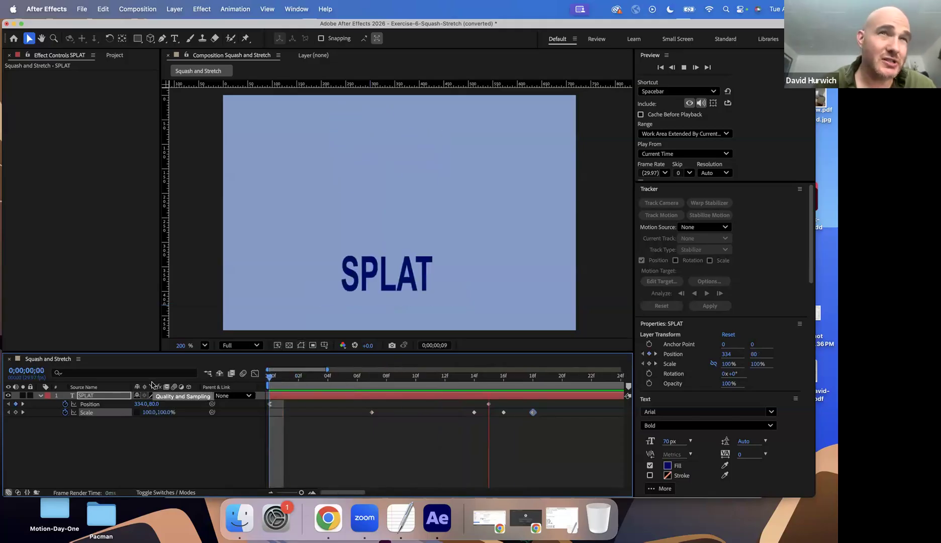
pyautogui.press('space')
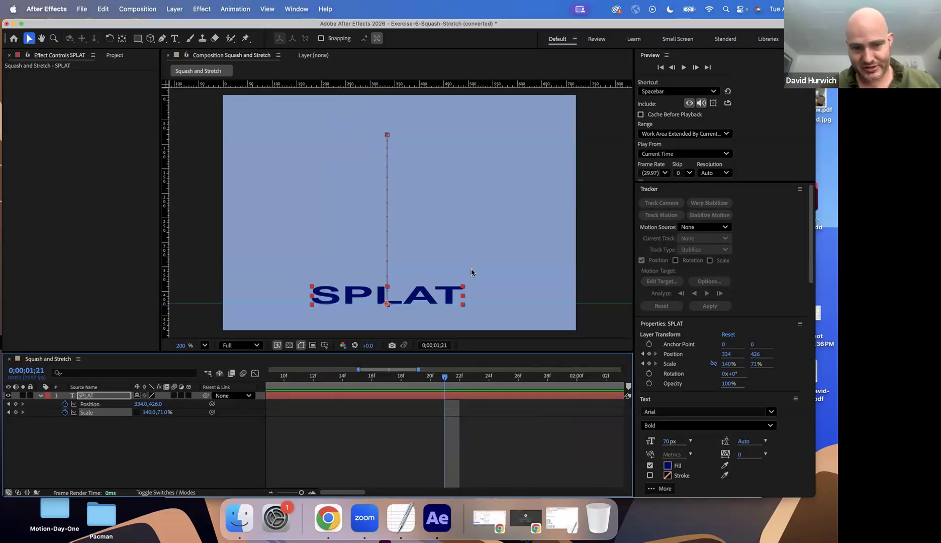
# Return to the first frame of the SPLAT animation and save the project
pyautogui.moveTo(255, 381); pyautogui.dragTo(154, 376)
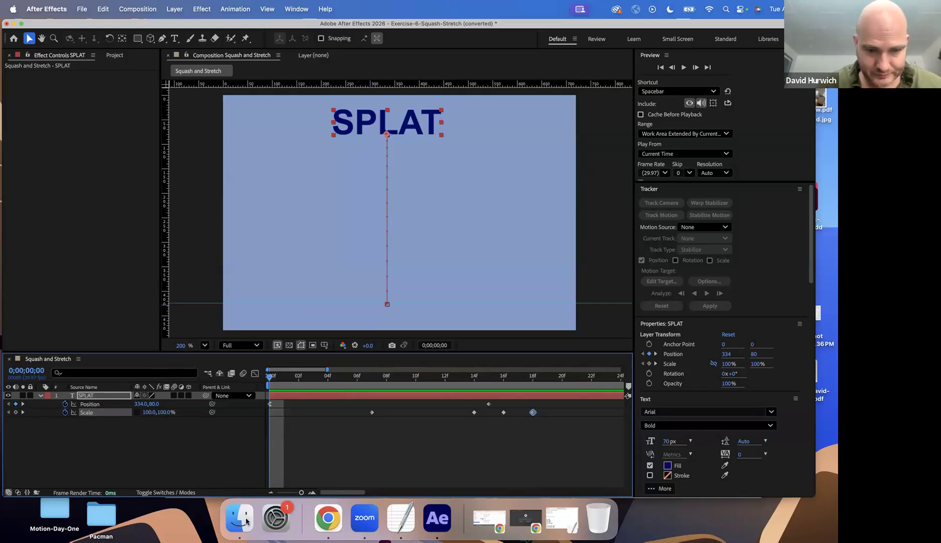
pyautogui.press('super+s')
pyautogui.click(596, 400)
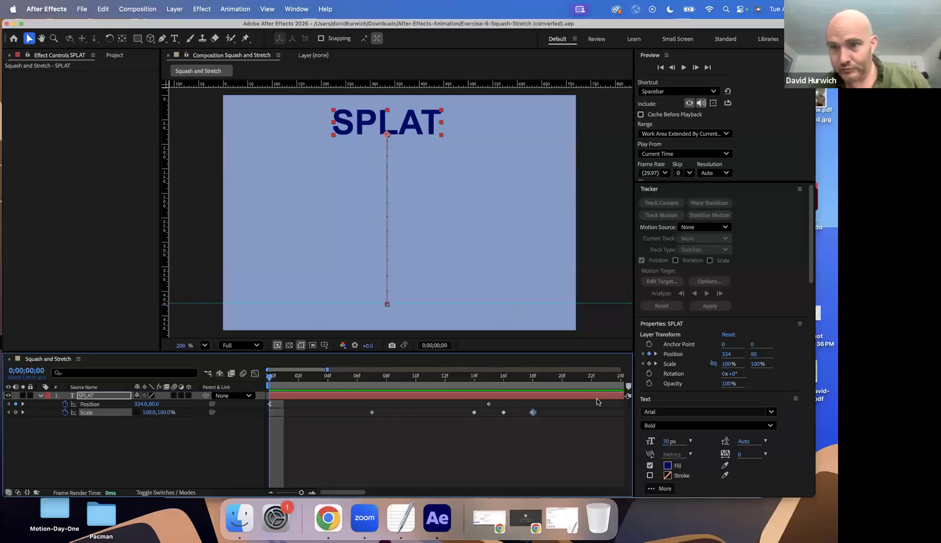
# Open the project Exercise-7-Squash-Stretch-2.aep and scrub through its Squash and Stretch composition
pyautogui.press('super+o')
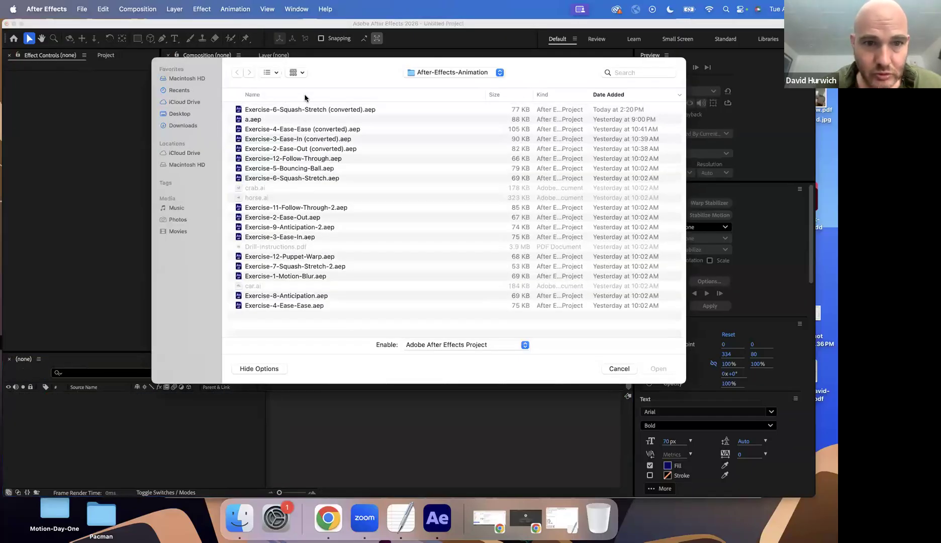
pyautogui.doubleClick(291, 246)
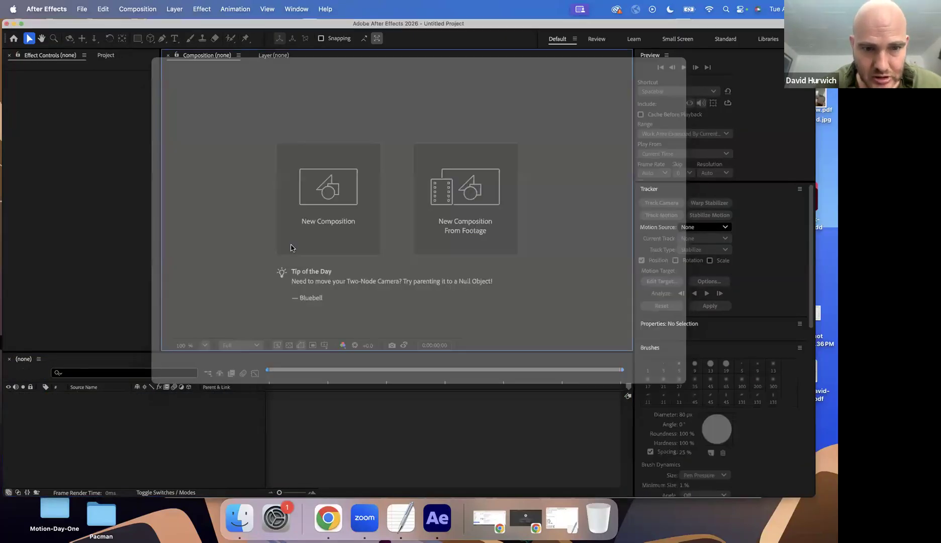
pyautogui.click(491, 299)
pyautogui.moveTo(332, 379); pyautogui.dragTo(550, 408)
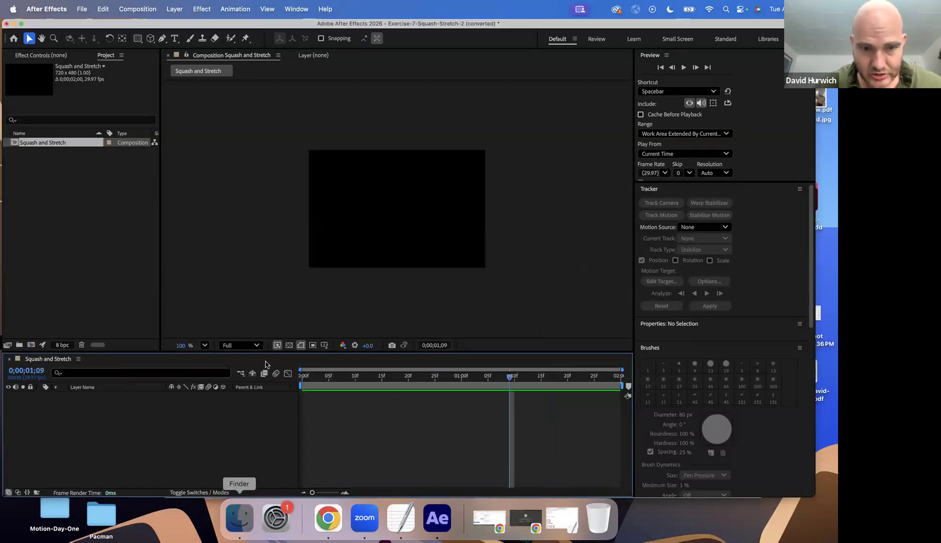
# Switch to Finder, open Drill-Instructions.pdf to consult the exercise instructions, and return to After Effects
pyautogui.click(239, 517)
pyautogui.doubleClick(265, 196)
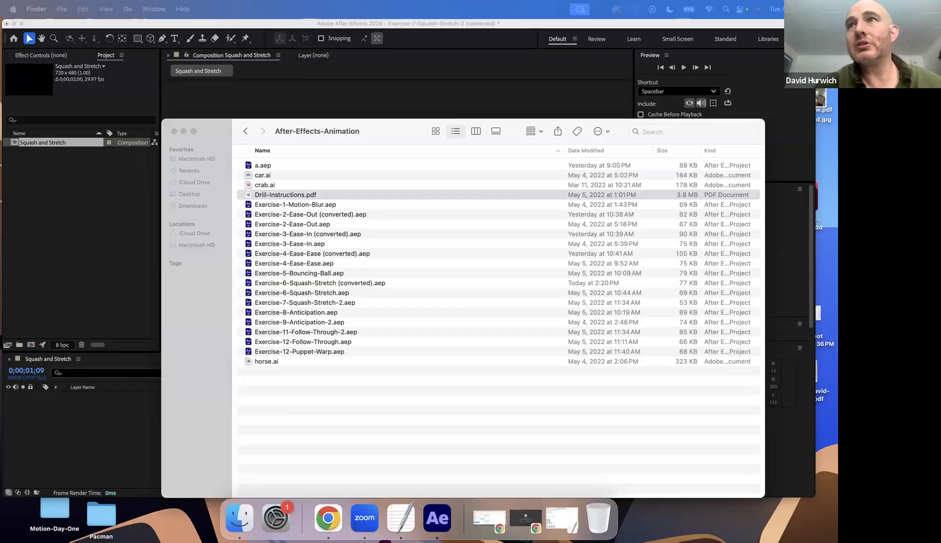
pyautogui.click(94, 235)
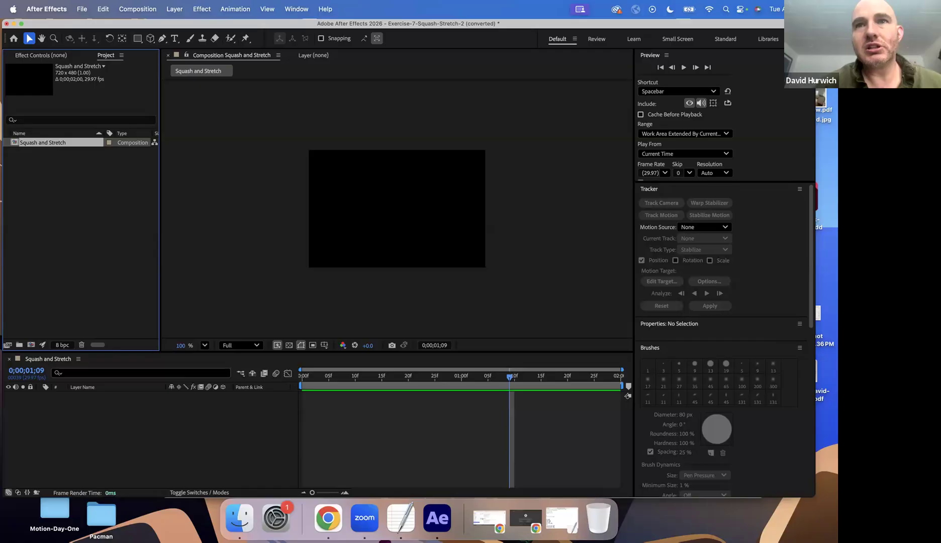
pyautogui.click(427, 256)
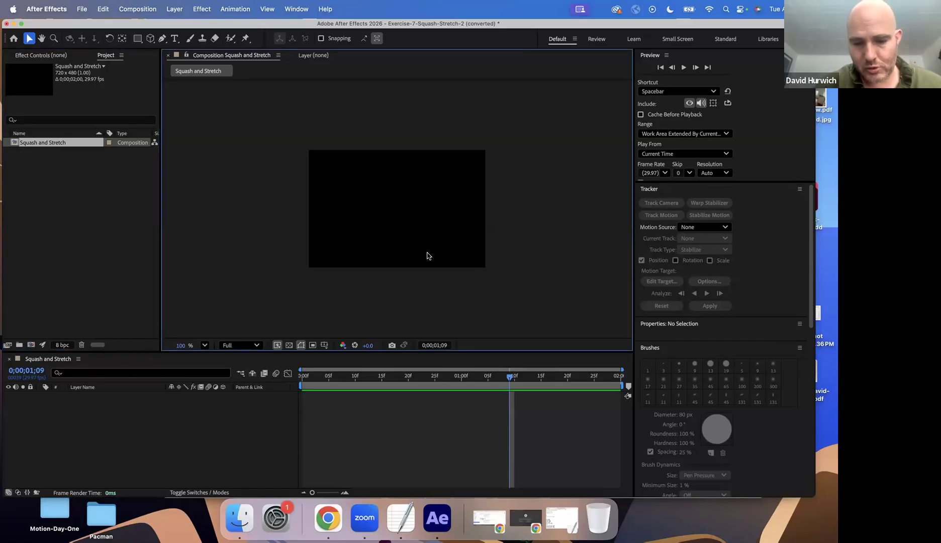
# Draw a circle with the Ellipse tool at the upper centre of the composition, using the red fill FF0000
pyautogui.press('.')
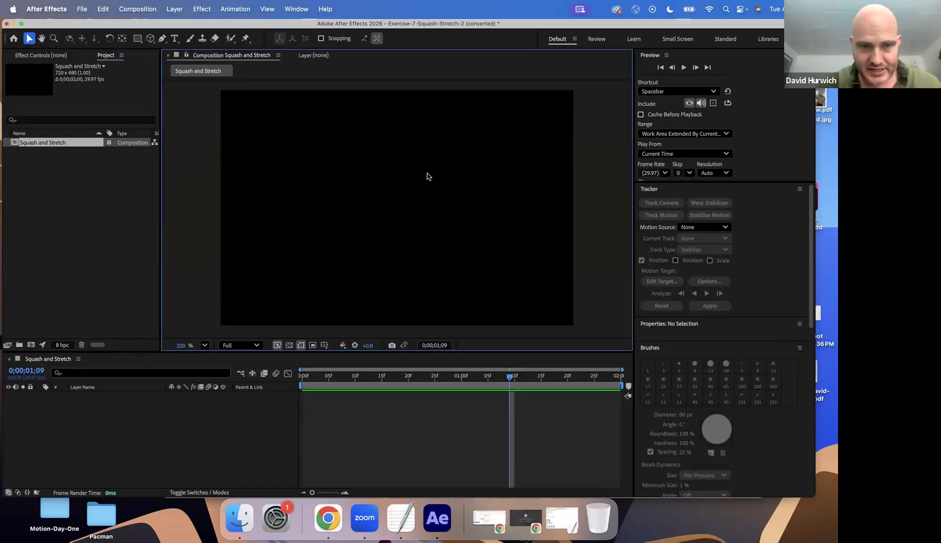
pyautogui.click(142, 39)
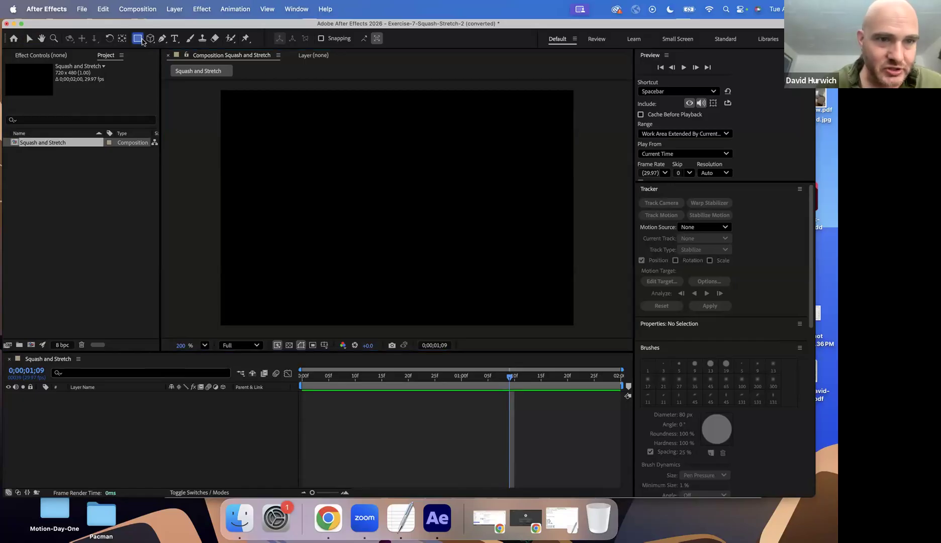
pyautogui.click(167, 61)
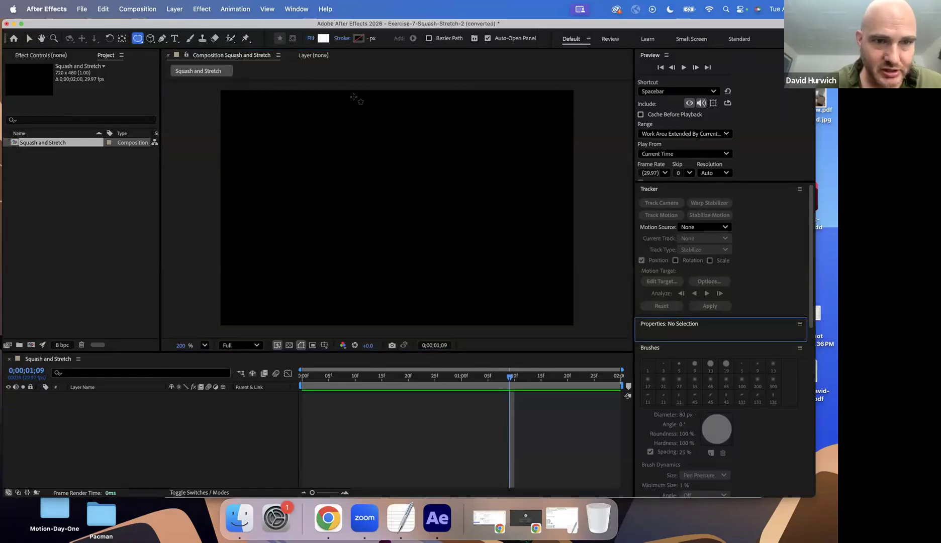
pyautogui.click(322, 38)
pyautogui.click(402, 199)
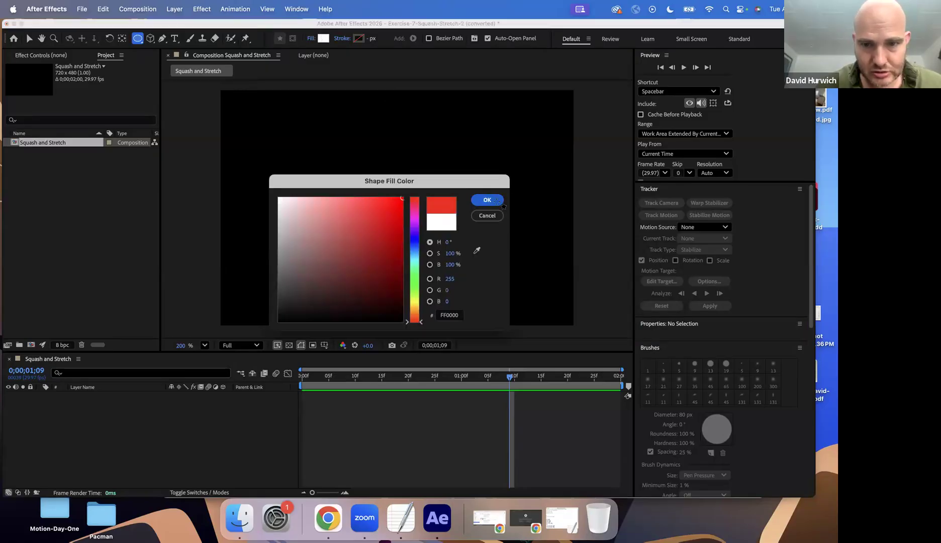
pyautogui.click(487, 200)
pyautogui.moveTo(372, 98); pyautogui.dragTo(421, 146)
# Keyframe the circle's vertical Position from 240 at the first frame to 578 at frame 10, and preview the fall
pyautogui.moveTo(320, 377); pyautogui.dragTo(300, 378)
pyautogui.press('p')
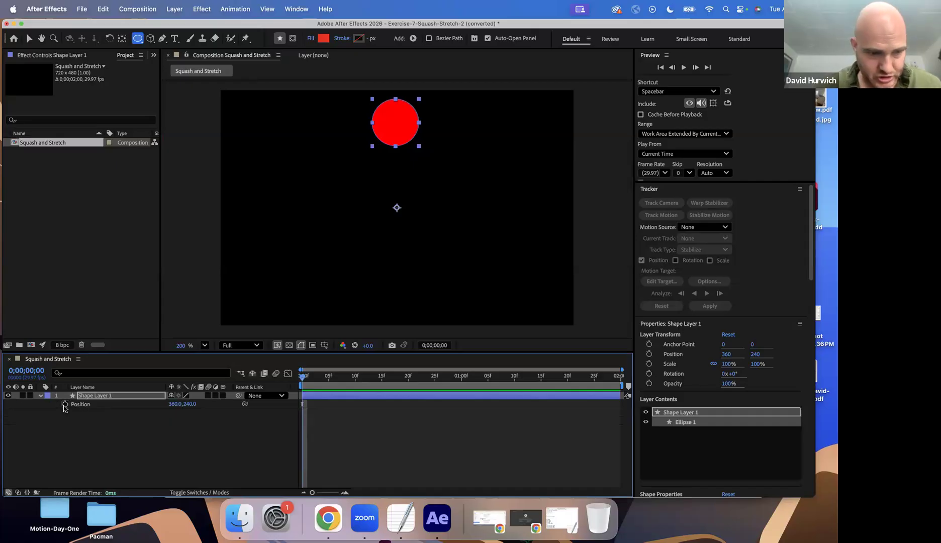
pyautogui.click(65, 404)
pyautogui.press(',')
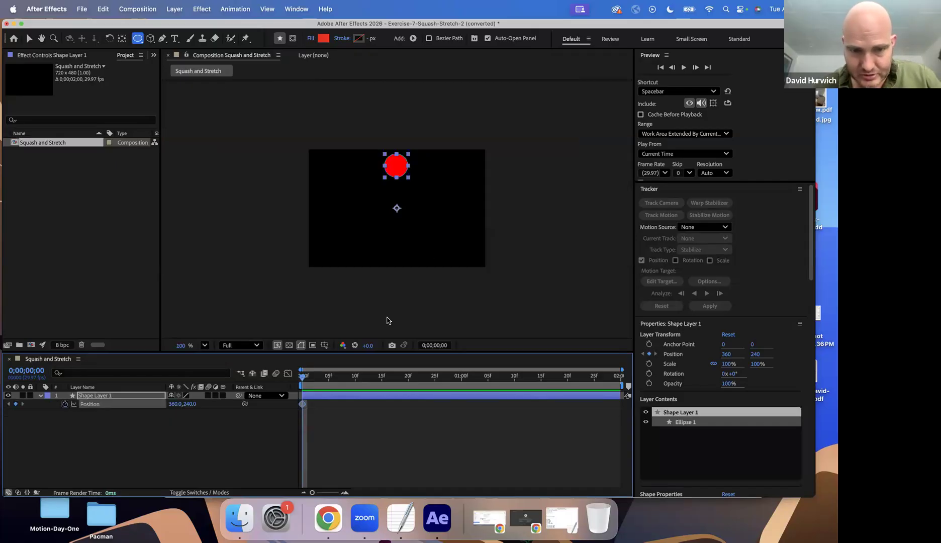
pyautogui.click(344, 376)
pyautogui.moveTo(397, 376); pyautogui.dragTo(355, 378)
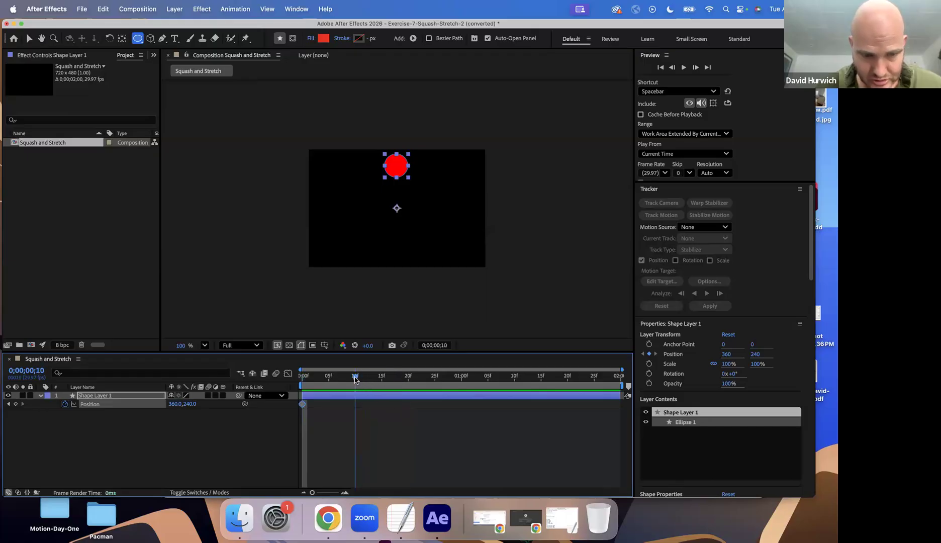
pyautogui.moveTo(189, 403); pyautogui.dragTo(328, 382)
pyautogui.click(301, 376)
pyautogui.press('space')
pyautogui.press('space')
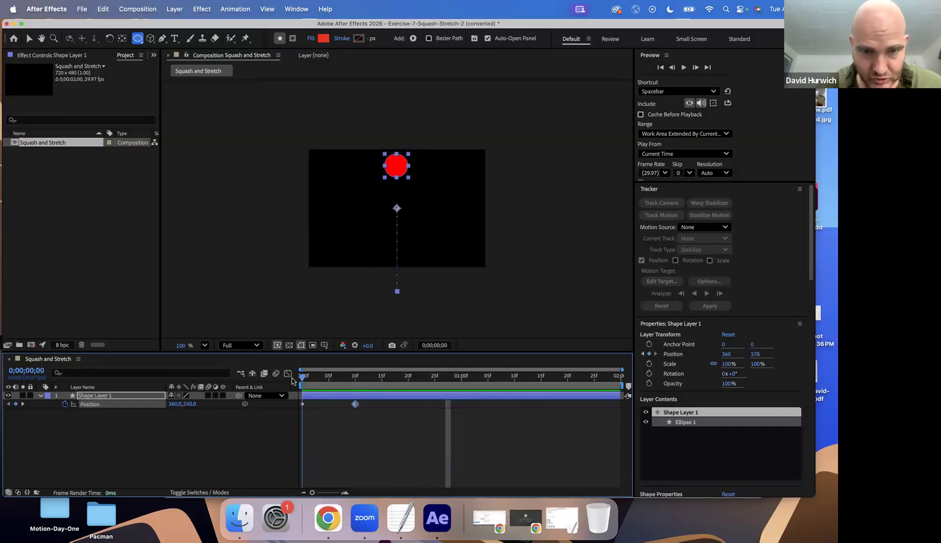
# Scale the circle down to 78% and set its first Position keyframe to 360, 188
pyautogui.press('s')
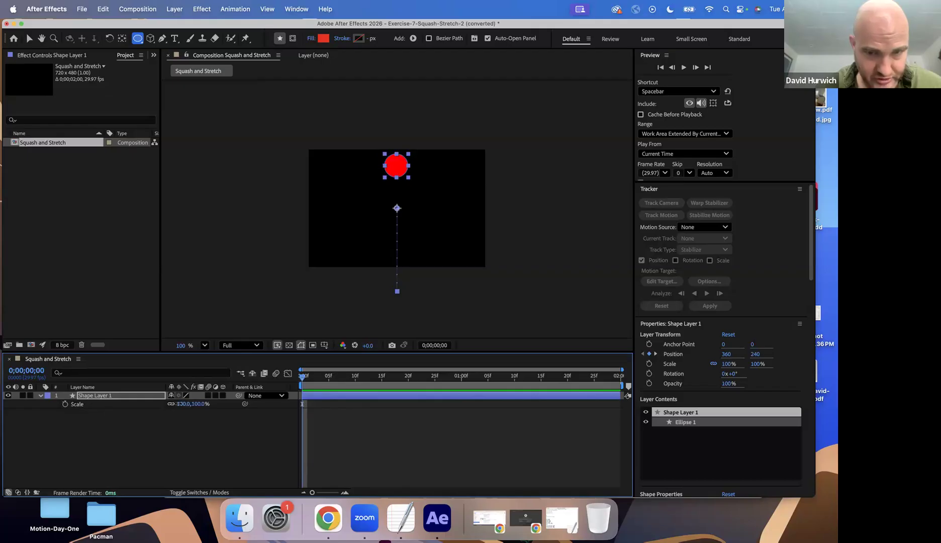
pyautogui.moveTo(177, 403); pyautogui.dragTo(157, 411)
pyautogui.press('p')
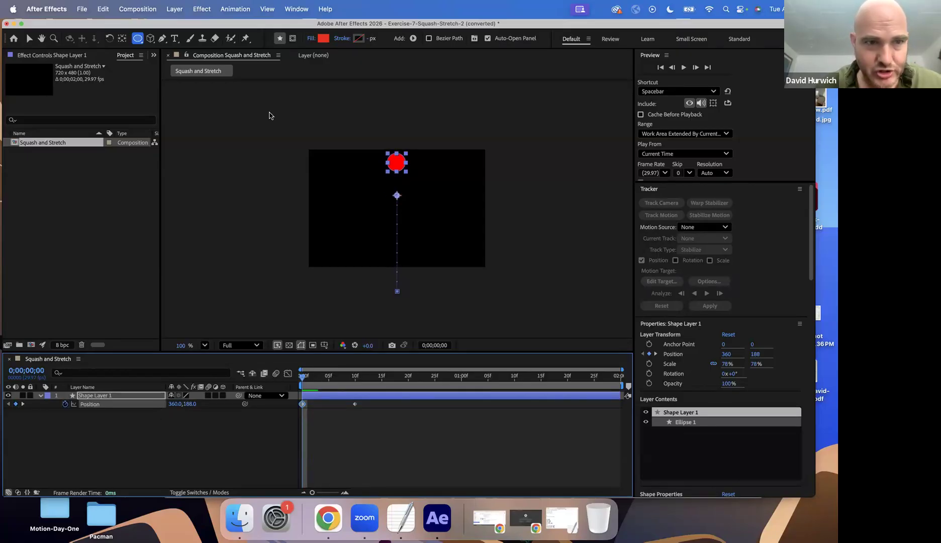
# Move the circle's anchor point to its bottom edge, at about -3, -130.7, with the Pan Behind tool and preview the animation
pyautogui.press('a')
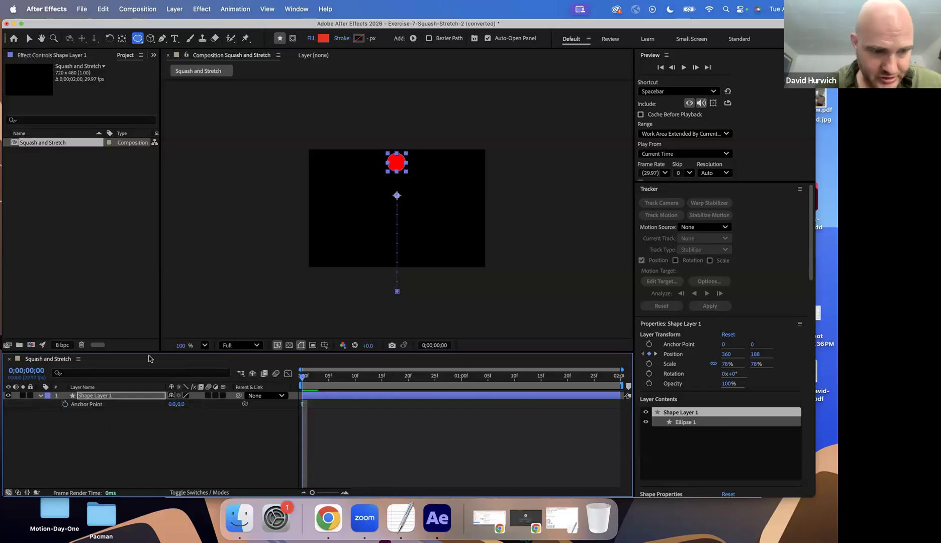
pyautogui.scroll(5, 402, 168)
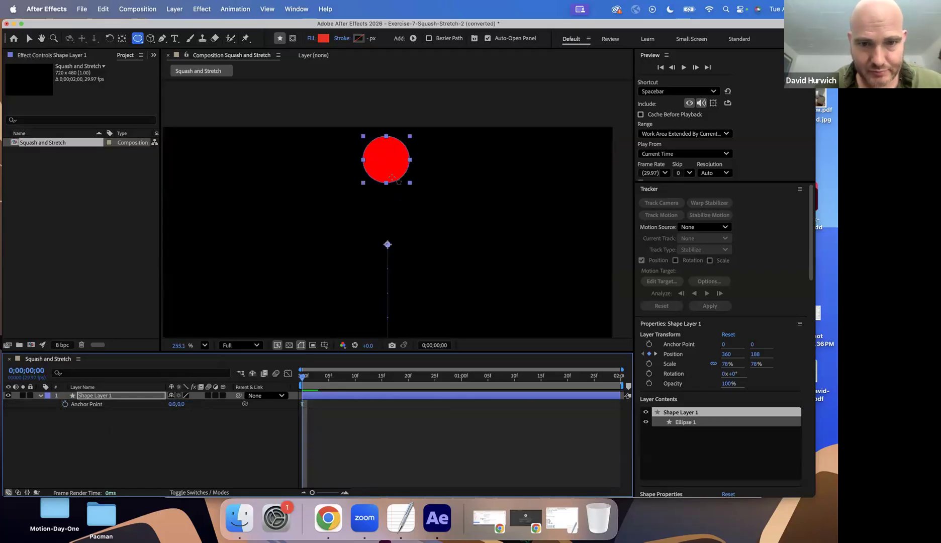
pyautogui.click(122, 38)
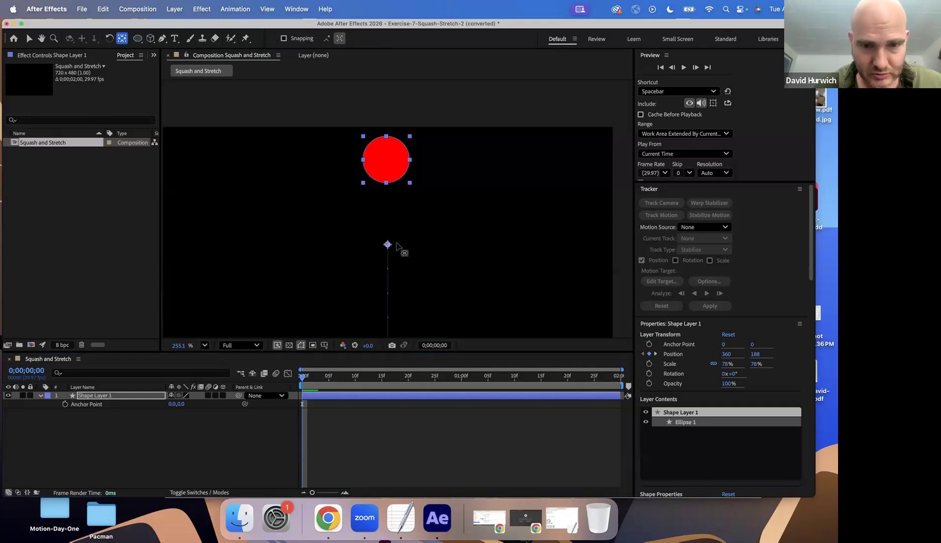
pyautogui.moveTo(387, 244); pyautogui.dragTo(386, 181)
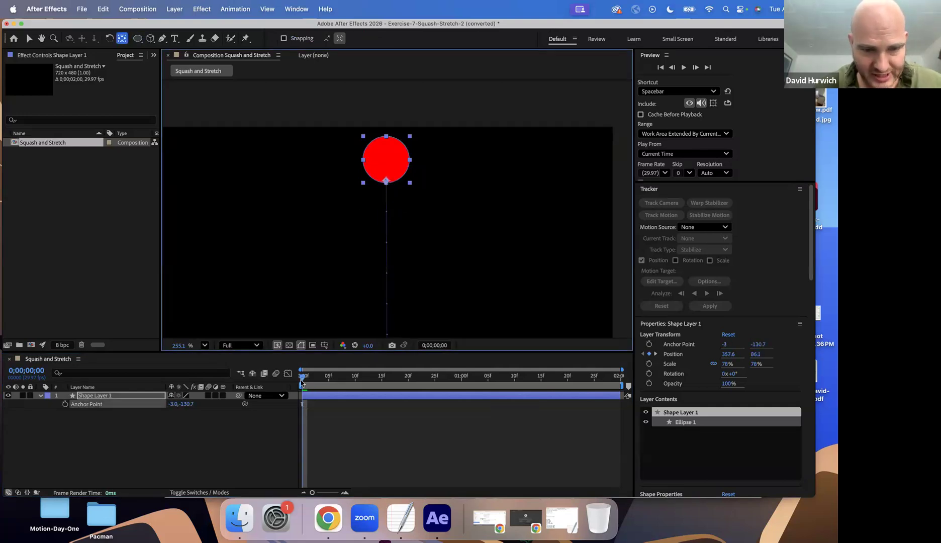
pyautogui.press('space')
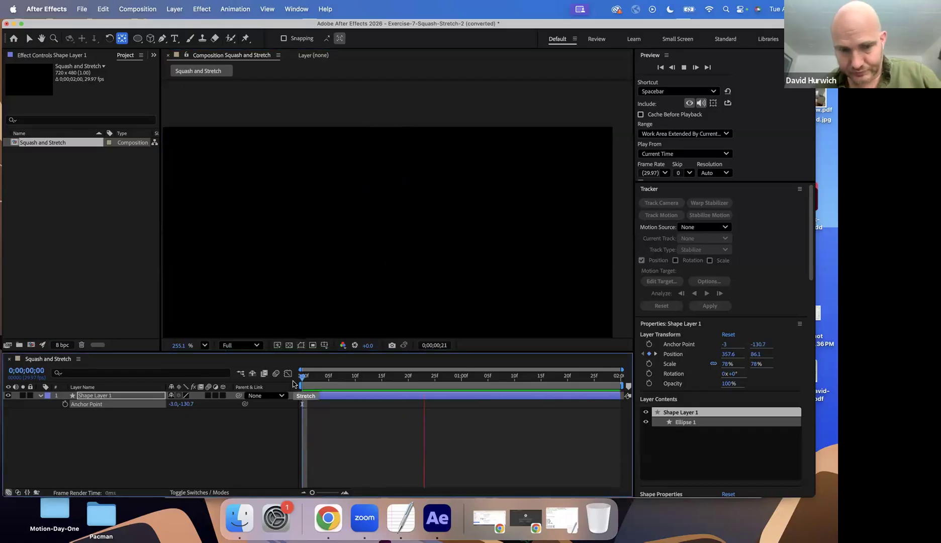
pyautogui.press(',')
pyautogui.press('space')
pyautogui.moveTo(302, 379)
pyautogui.mouseDown()
pyautogui.moveTo(377, 381)
pyautogui.moveTo(301, 382)
pyautogui.mouseUp()
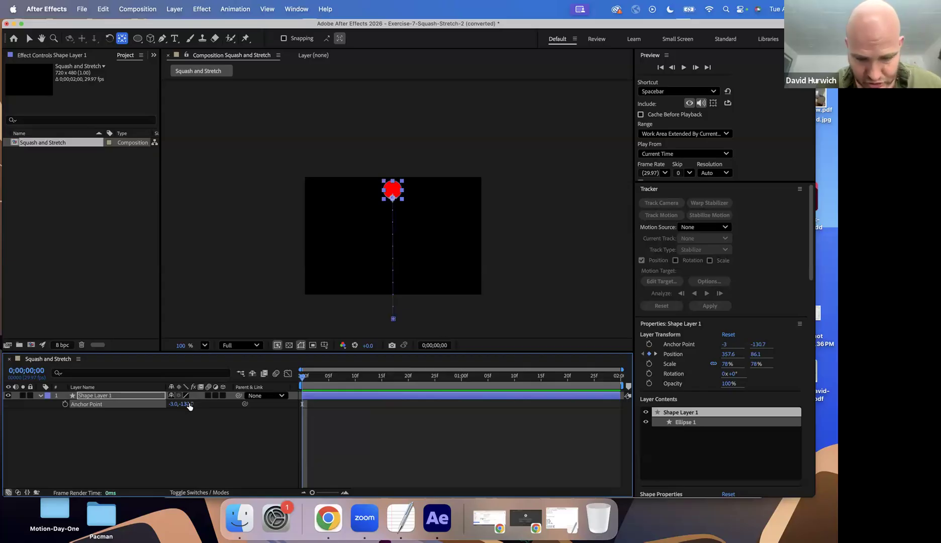
# Set the circle's vertical Position to 434 on the frame 10 keyframe and review the fall from the first frame
pyautogui.press('p')
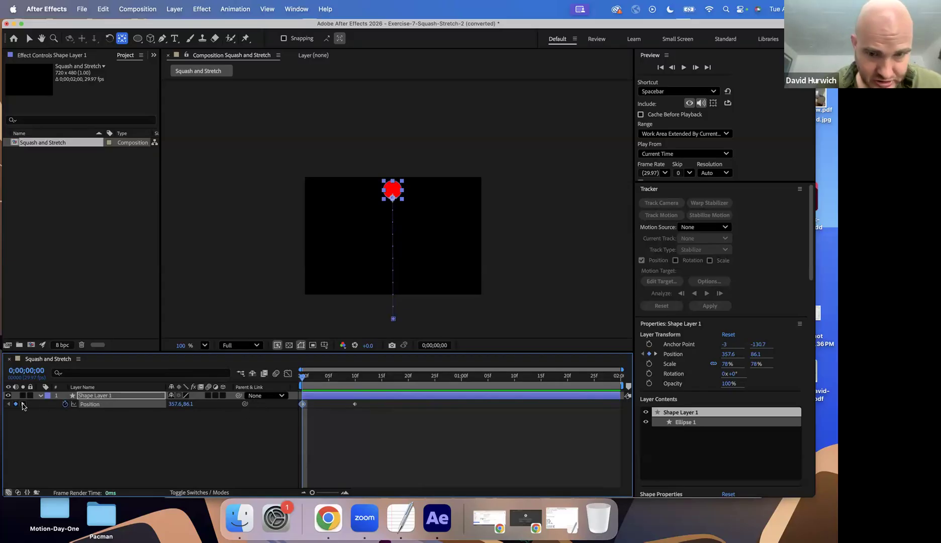
pyautogui.click(22, 403)
pyautogui.moveTo(187, 403); pyautogui.dragTo(107, 417)
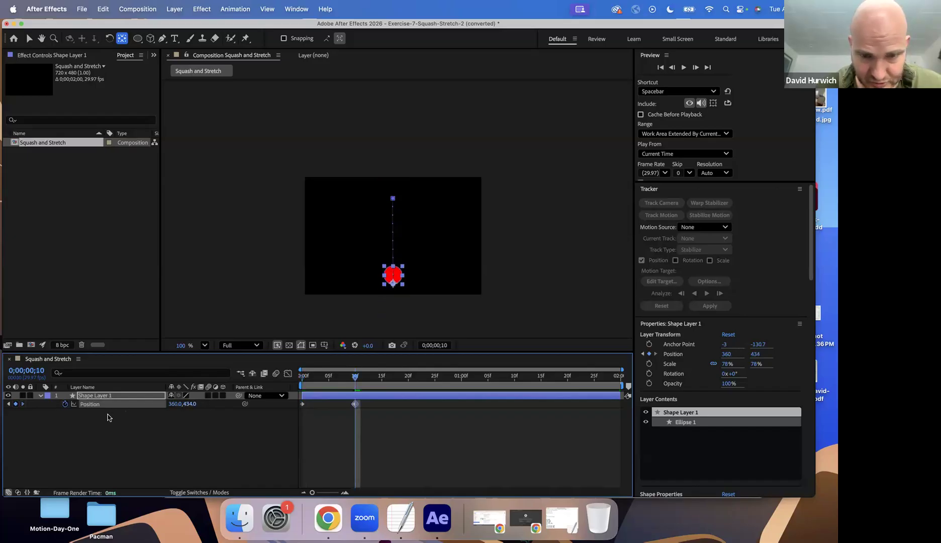
pyautogui.moveTo(314, 387); pyautogui.dragTo(294, 386)
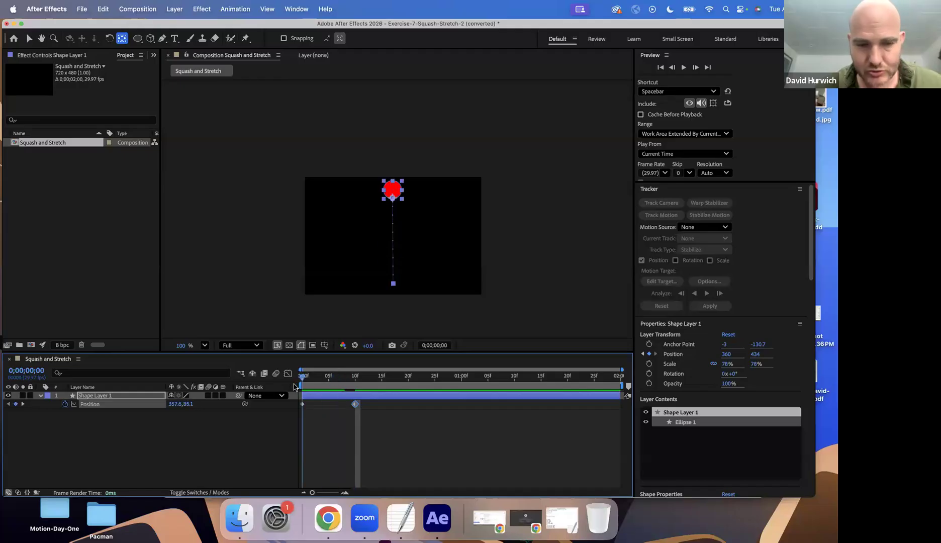
pyautogui.scroll(5, 417, 232)
pyautogui.moveTo(417, 232); pyautogui.dragTo(420, 196)
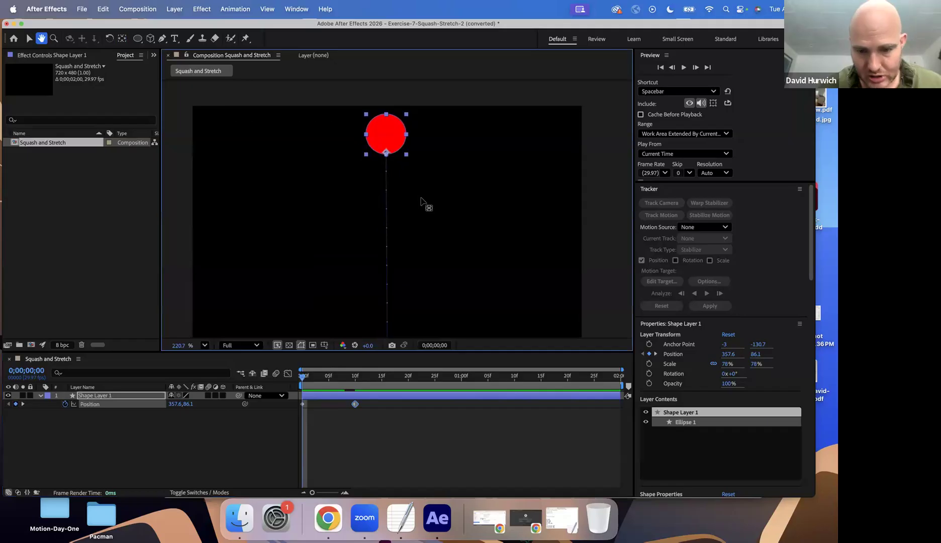
pyautogui.scroll(-1, 421, 206)
pyautogui.scroll(-2, 424, 210)
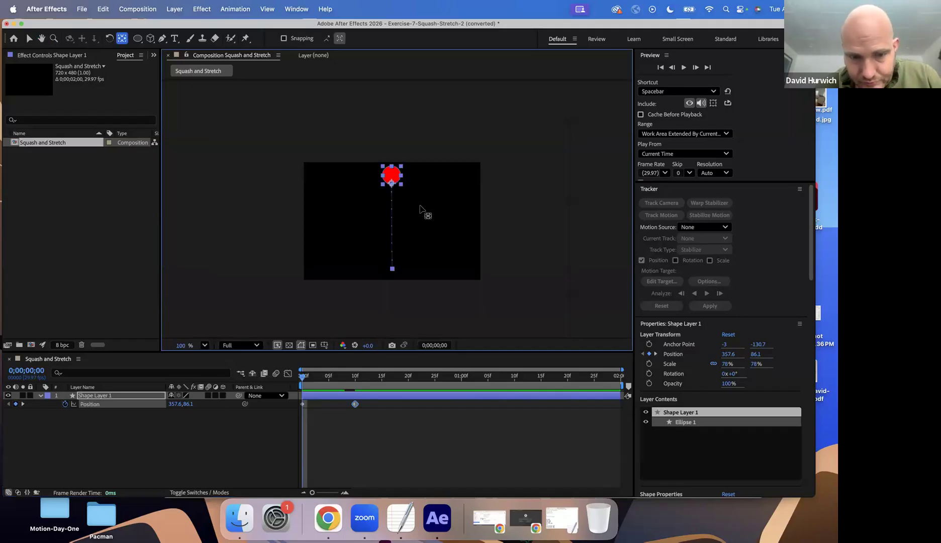
pyautogui.scroll(2, 421, 208)
pyautogui.press(',')
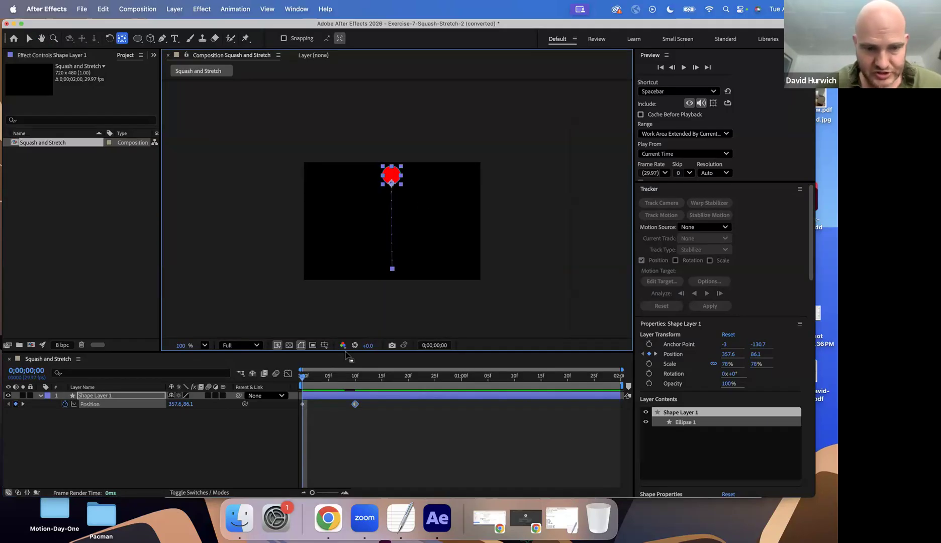
# Apply the Mesh Warp effect to the circle and set its mesh to 9 rows
pyautogui.click(200, 7)
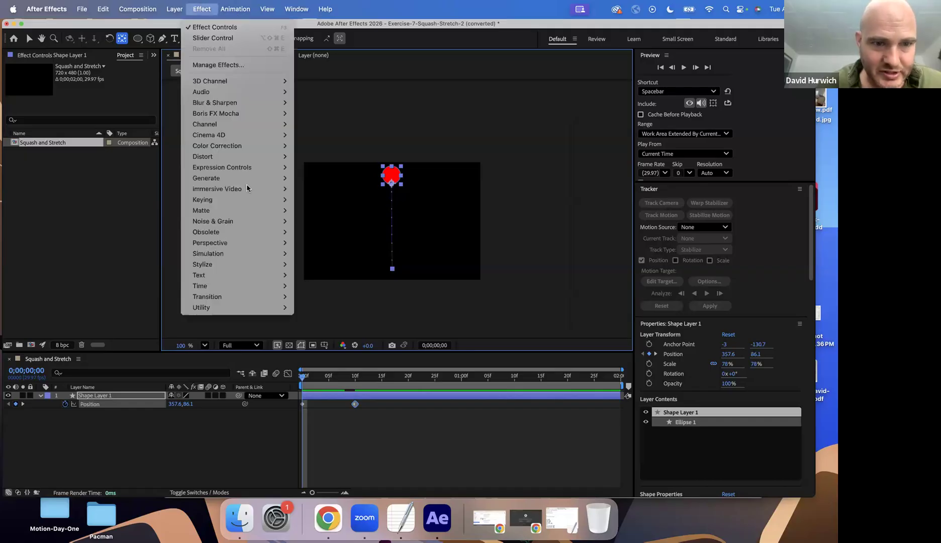
pyautogui.moveTo(245, 158)
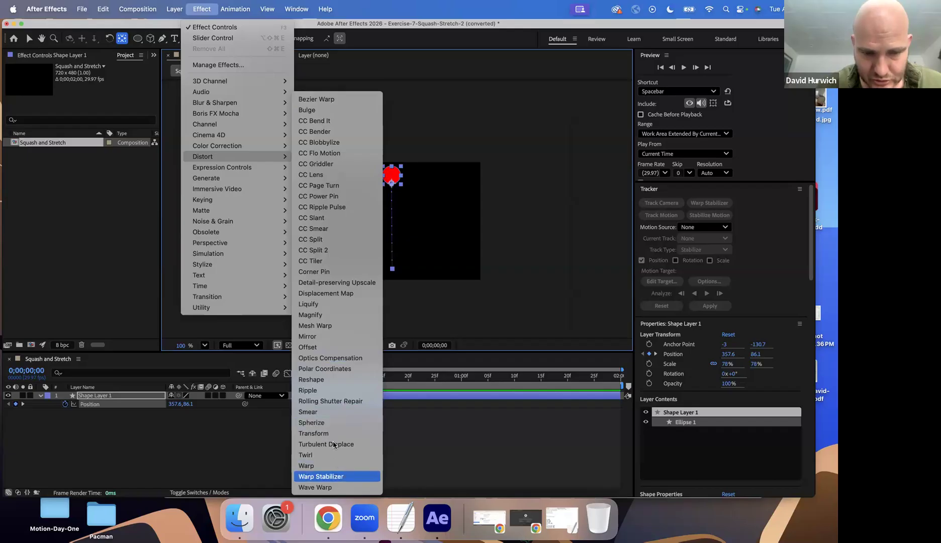
pyautogui.click(333, 325)
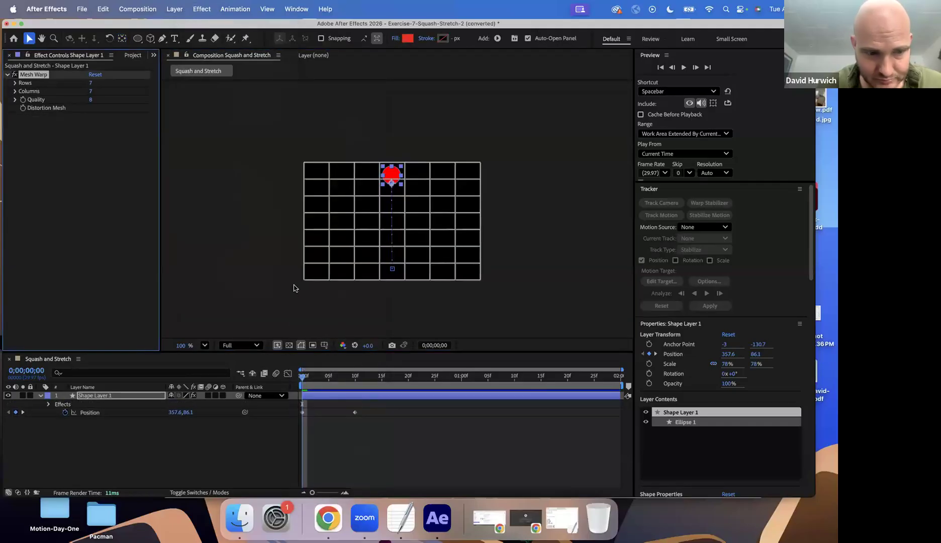
pyautogui.moveTo(99, 82)
pyautogui.mouseDown()
pyautogui.moveTo(108, 83)
pyautogui.moveTo(94, 84)
pyautogui.mouseUp()
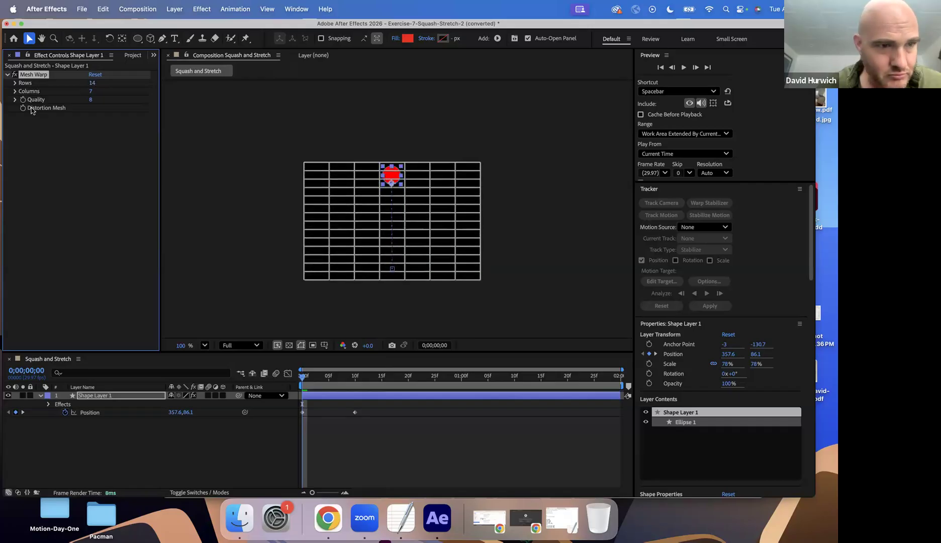
pyautogui.click(15, 91)
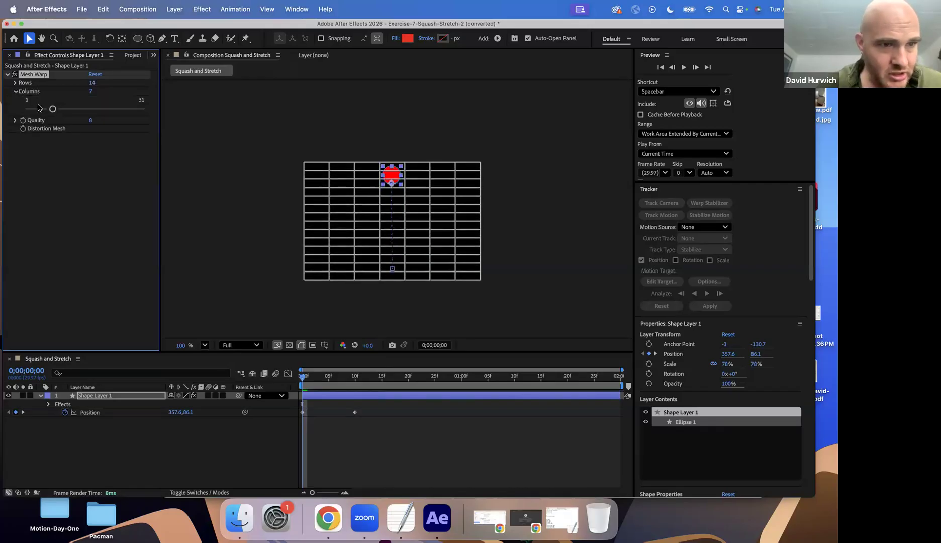
pyautogui.click(15, 120)
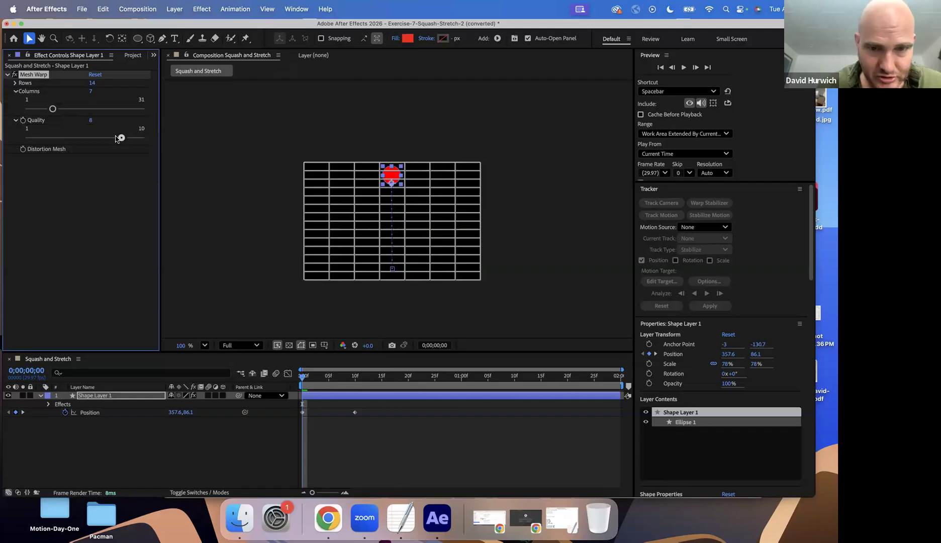
pyautogui.moveTo(101, 84)
pyautogui.mouseDown()
pyautogui.moveTo(108, 84)
pyautogui.moveTo(75, 87)
pyautogui.moveTo(88, 93)
pyautogui.mouseUp()
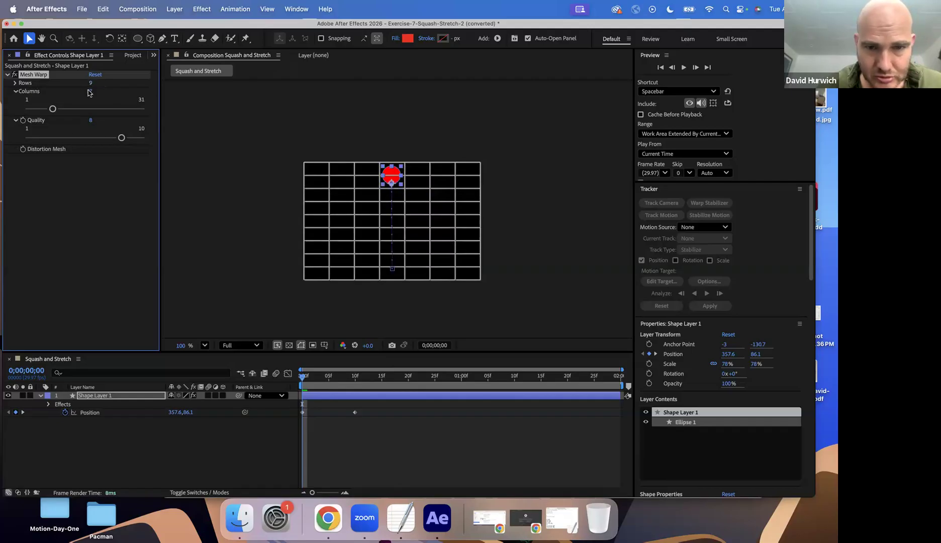
# Try to pull a mesh point beside the circle, and delete the Mesh Warp effect
pyautogui.click(380, 188)
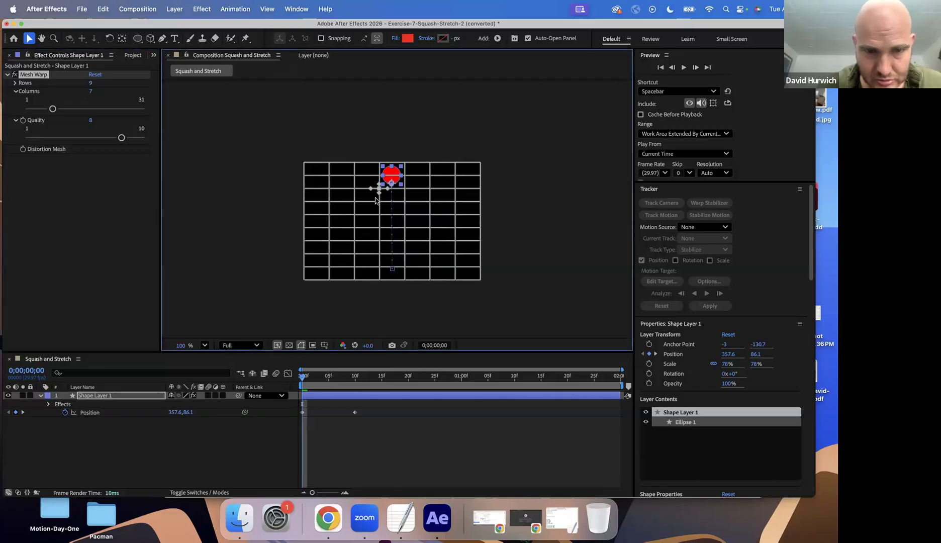
pyautogui.moveTo(379, 194); pyautogui.dragTo(378, 207)
pyautogui.press('Delete')
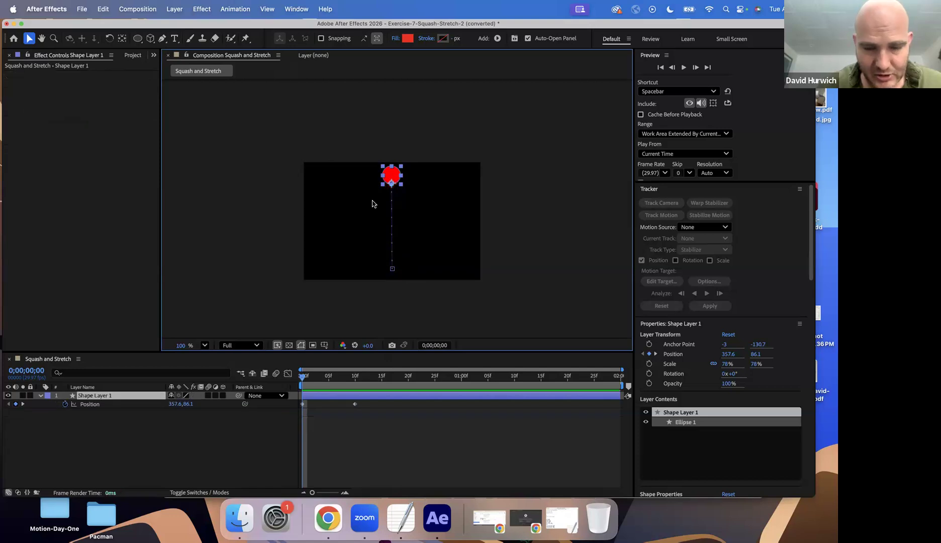
# Reapply Mesh Warp to the circle with a finer grid of 22 rows and 18 columns
pyautogui.click(35, 79)
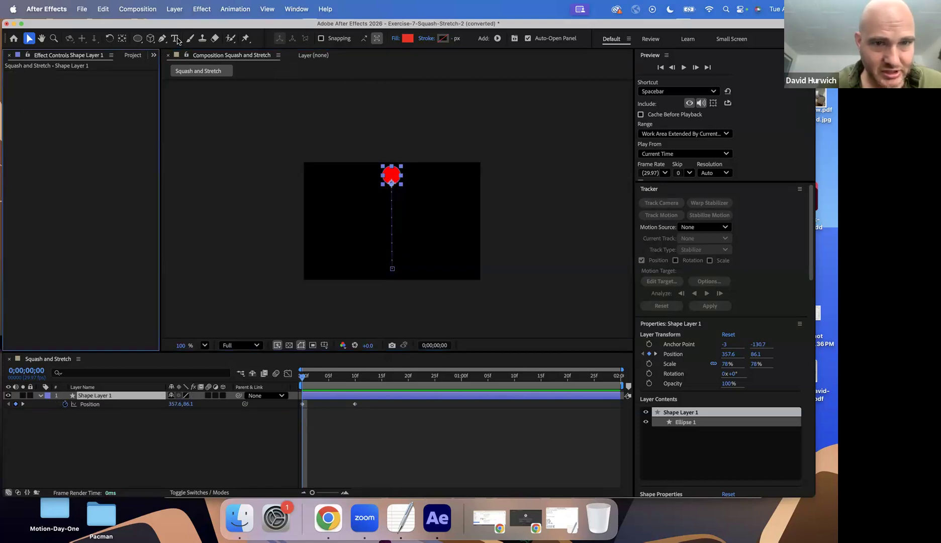
pyautogui.click(201, 9)
pyautogui.click(207, 38)
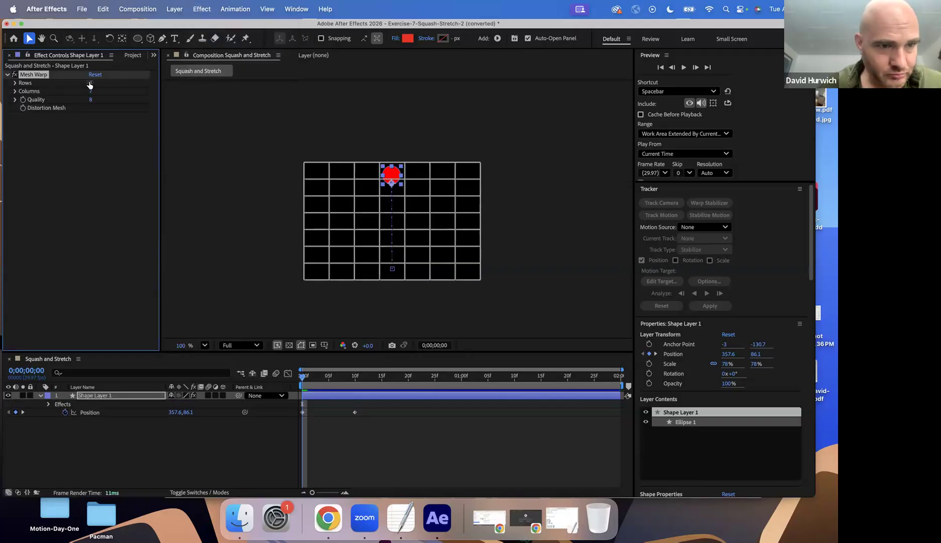
pyautogui.moveTo(93, 82); pyautogui.dragTo(262, 153)
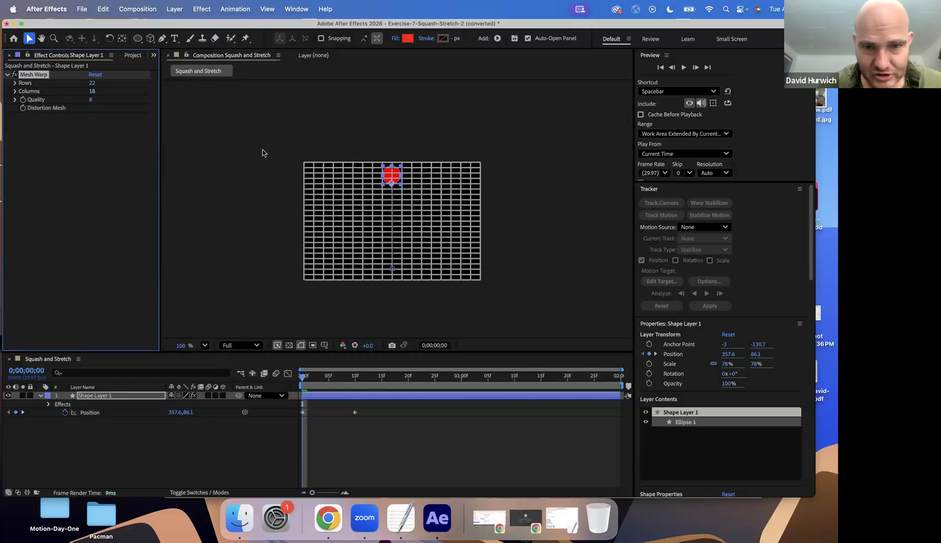
pyautogui.scroll(3, 264, 152)
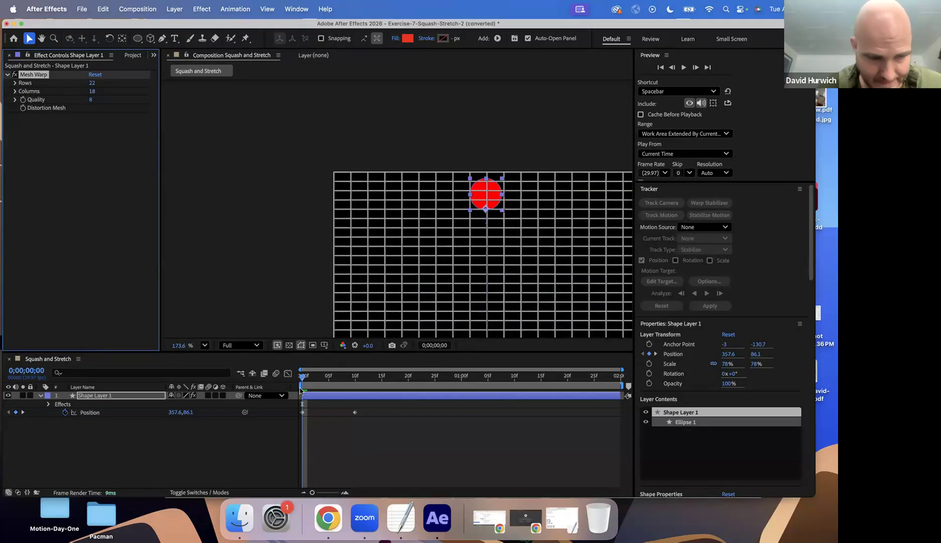
# Add a Distortion Mesh keyframe to the circle's Mesh Warp at frame 3
pyautogui.moveTo(308, 385); pyautogui.dragTo(317, 384)
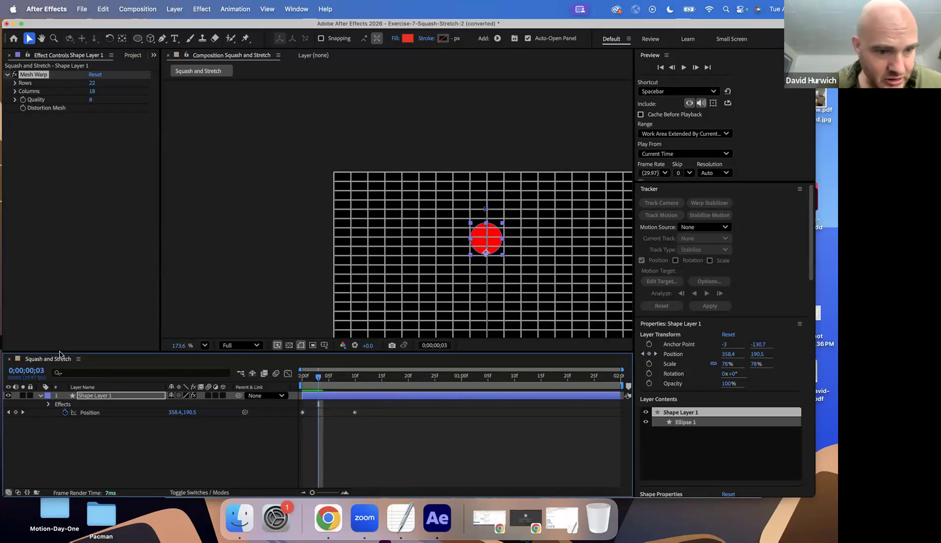
pyautogui.click(49, 404)
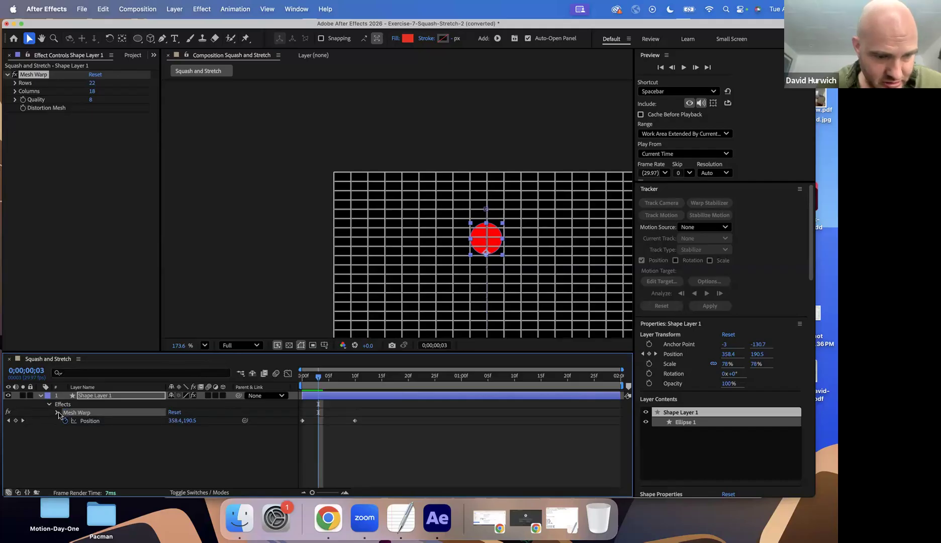
pyautogui.click(57, 412)
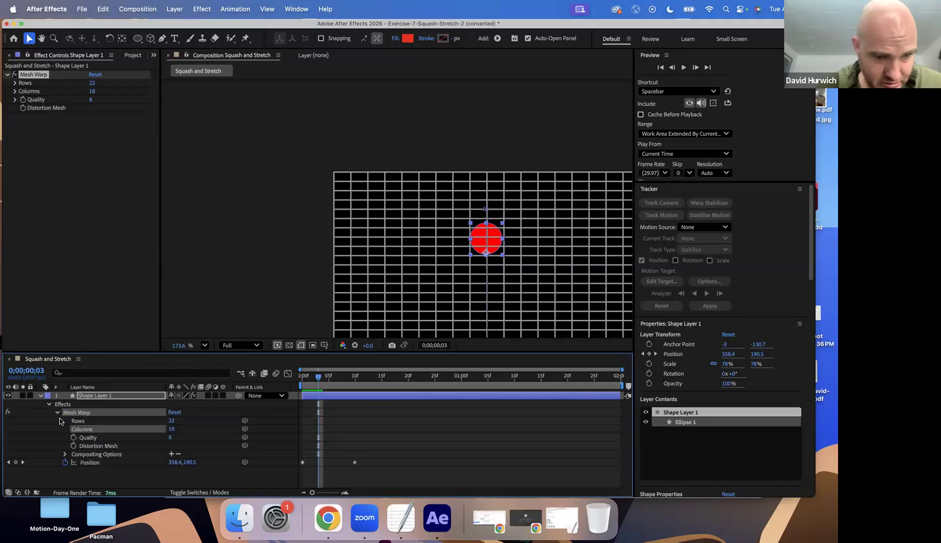
pyautogui.click(74, 446)
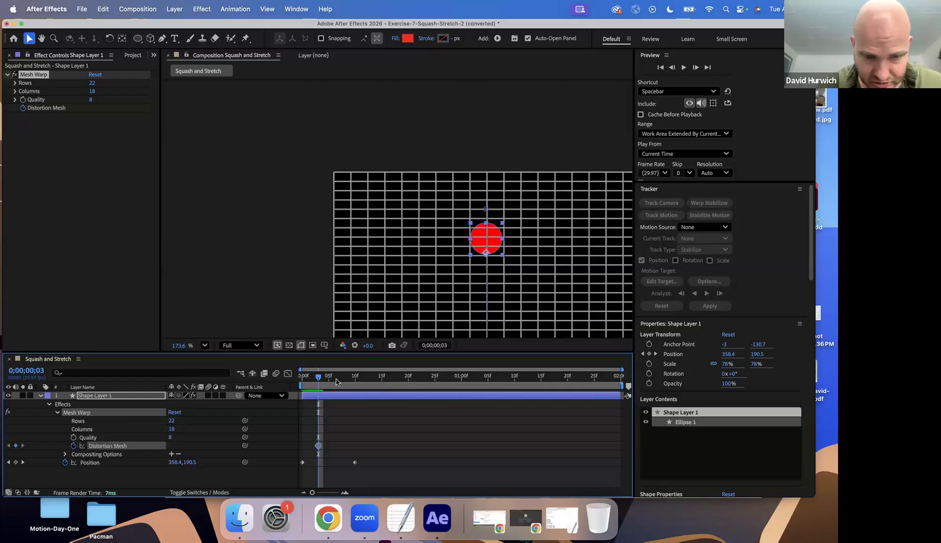
# Try to stretch the circle at frame 3 by pulling mesh points at its bottom and side edges
pyautogui.moveTo(290, 352); pyautogui.dragTo(287, 291)
pyautogui.moveTo(486, 225); pyautogui.dragTo(502, 206)
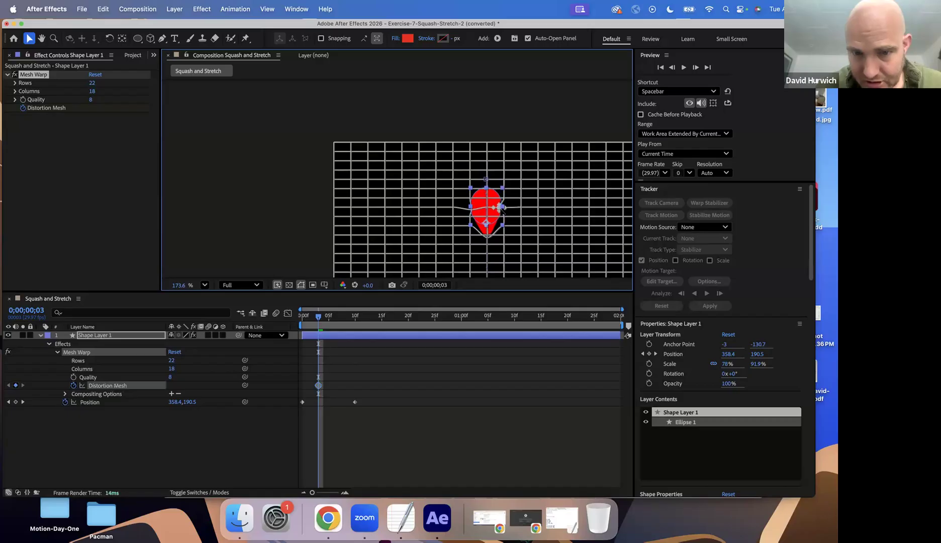
pyautogui.click(470, 207)
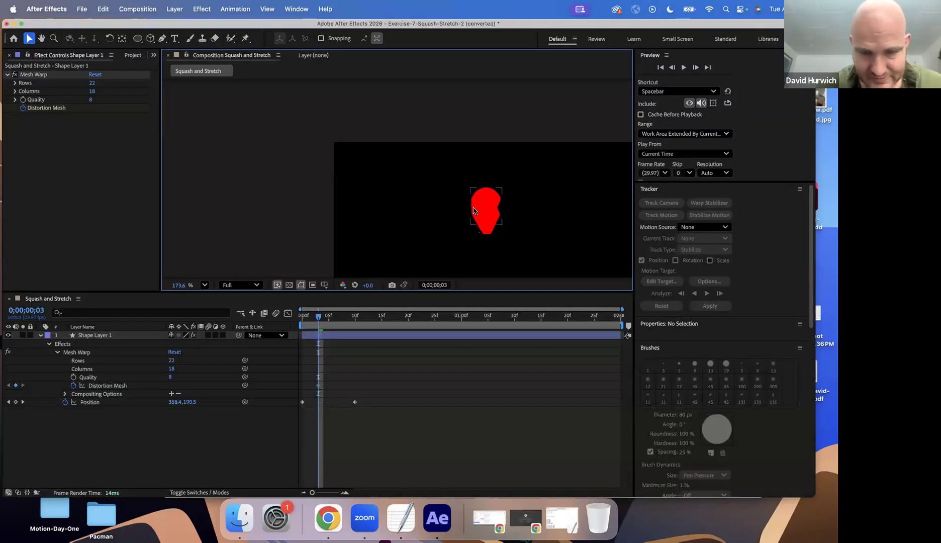
pyautogui.click(474, 211)
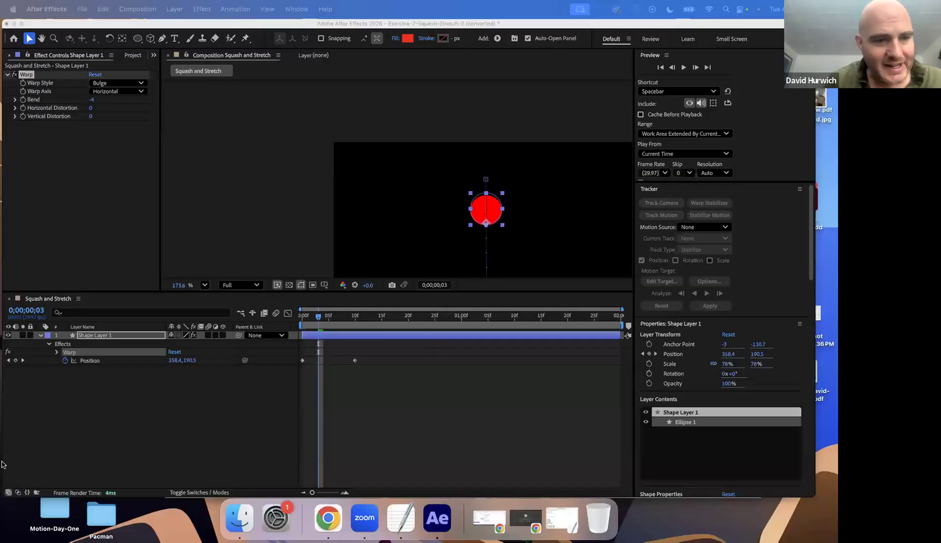
# Delete the circle's current Warp effect and apply a fresh Warp distortion to it
pyautogui.click(29, 74)
pyautogui.press('Delete')
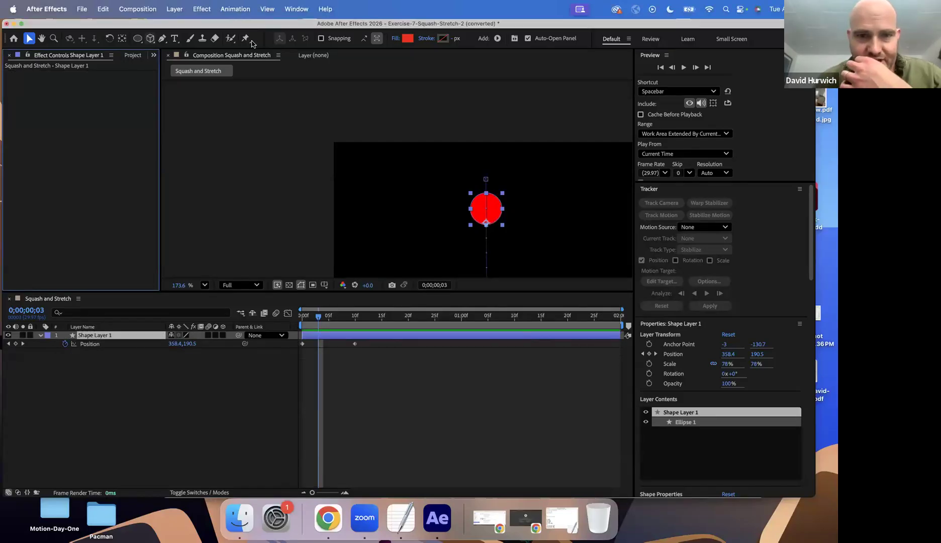
pyautogui.click(245, 10)
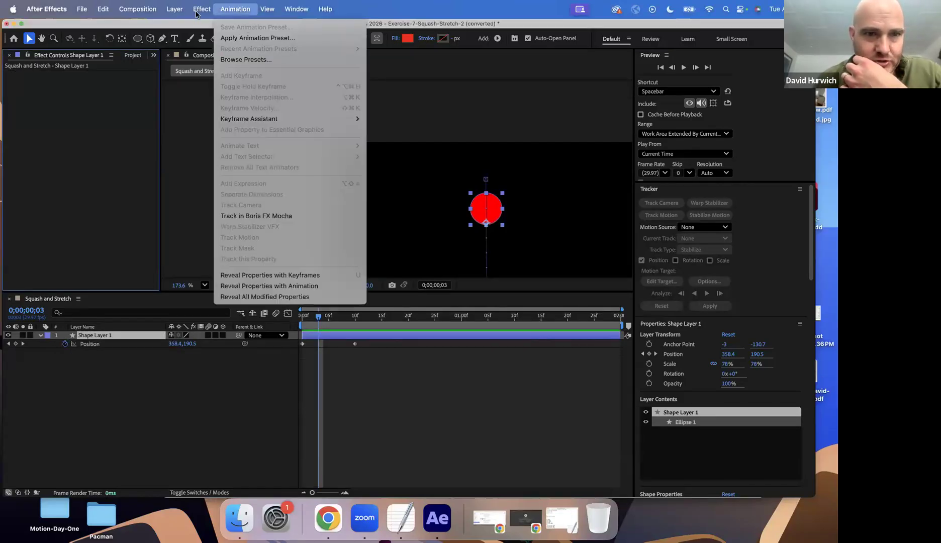
pyautogui.moveTo(199, 11)
pyautogui.moveTo(217, 156)
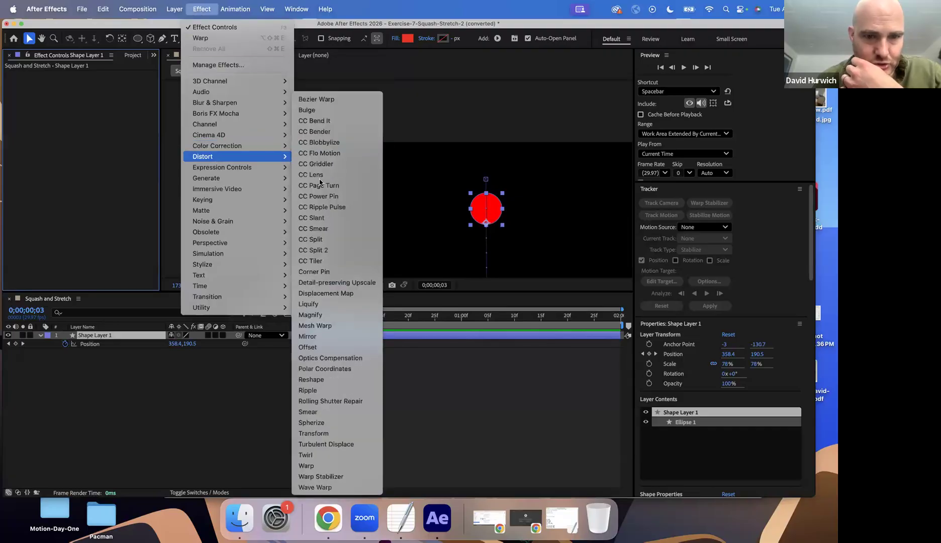
pyautogui.click(307, 466)
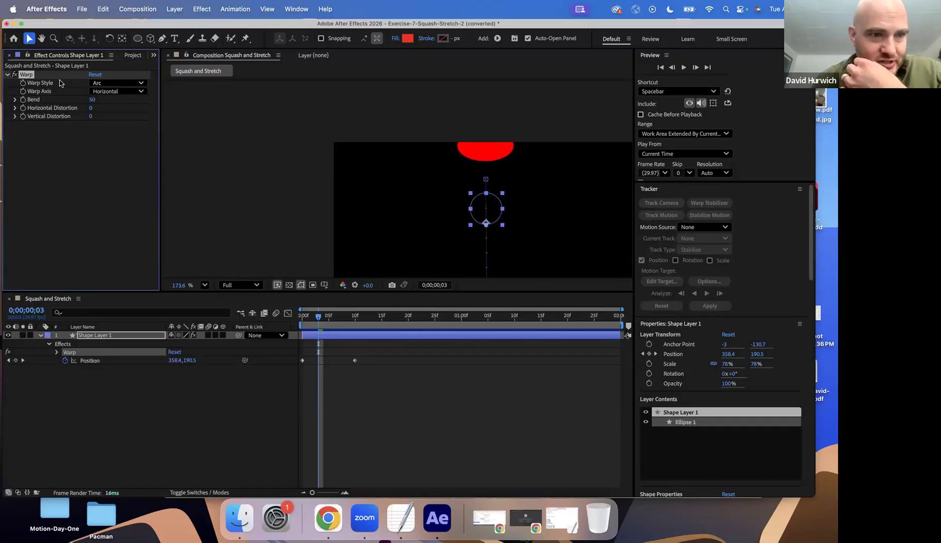
# Set the Warp style to Bulge and the Bend to -1
pyautogui.click(117, 85)
pyautogui.click(109, 137)
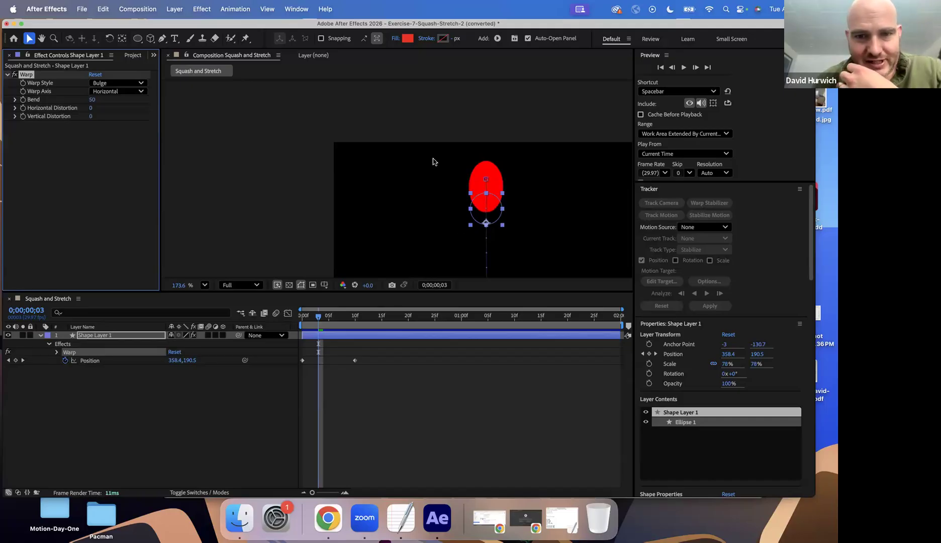
pyautogui.moveTo(92, 100); pyautogui.dragTo(73, 107)
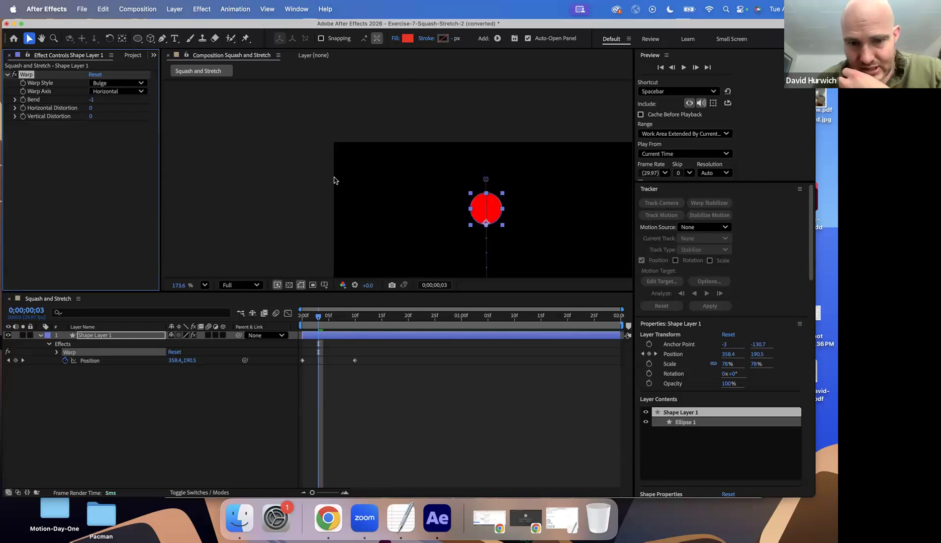
# Add a Horizontal Distortion keyframe to the Warp effect at frame 3
pyautogui.scroll(-2, 353, 259)
pyautogui.scroll(3, 355, 256)
pyautogui.press('space')
pyautogui.moveTo(349, 177); pyautogui.dragTo(328, 165)
pyautogui.scroll(-3, 329, 165)
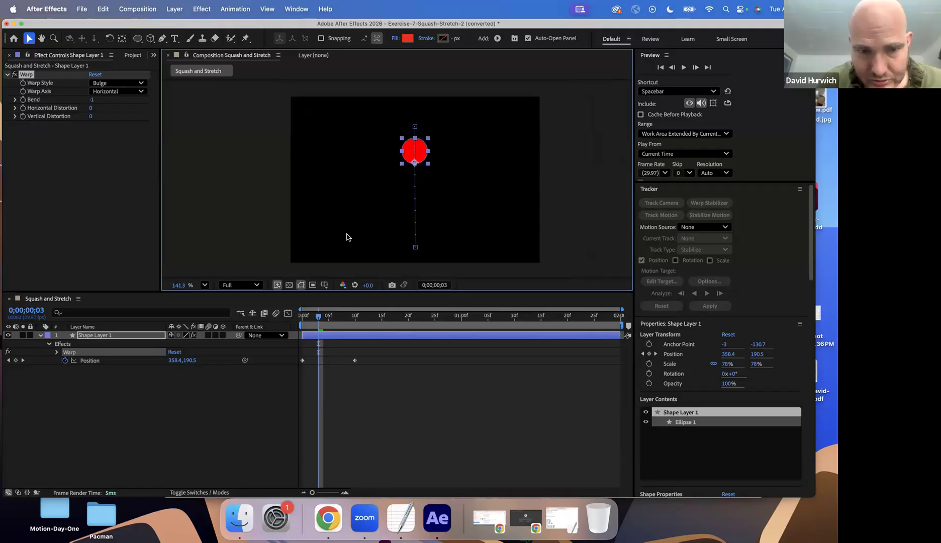
pyautogui.moveTo(318, 319); pyautogui.dragTo(285, 320)
pyautogui.press('=')
pyautogui.press('=')
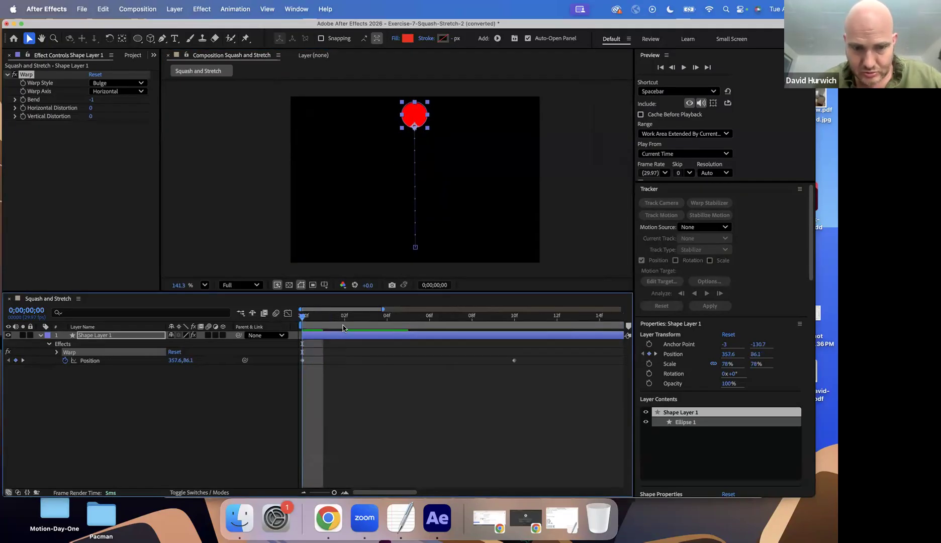
pyautogui.moveTo(357, 321); pyautogui.dragTo(377, 319)
pyautogui.click(365, 319)
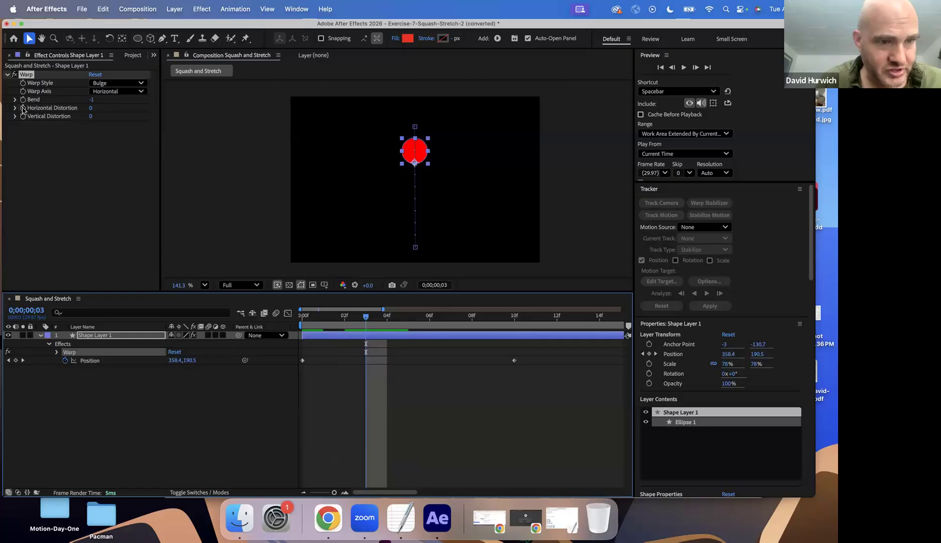
pyautogui.click(22, 110)
# At frame 8, try Horizontal Distortion values up to about 92, and set the value back to 0
pyautogui.moveTo(373, 323); pyautogui.dragTo(472, 326)
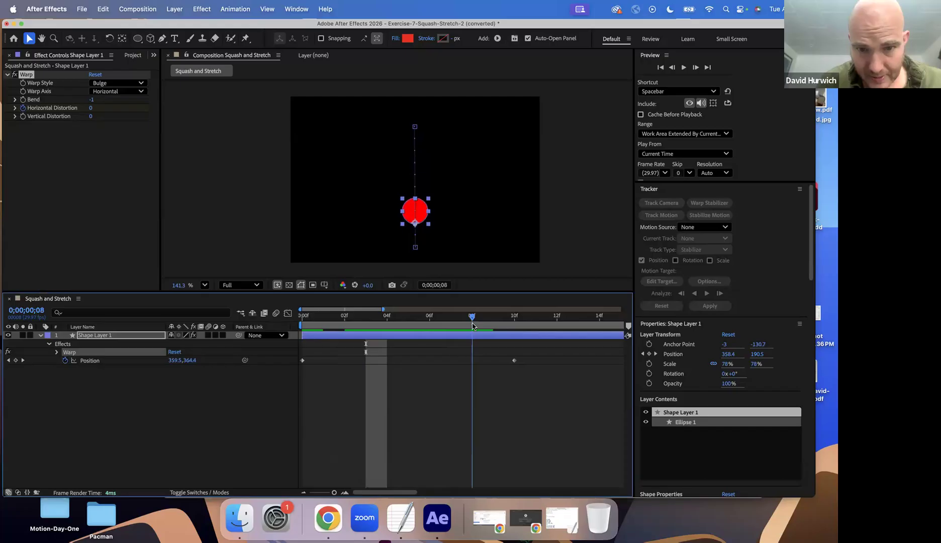
pyautogui.moveTo(92, 107); pyautogui.dragTo(106, 111)
pyautogui.moveTo(169, 111); pyautogui.dragTo(186, 111)
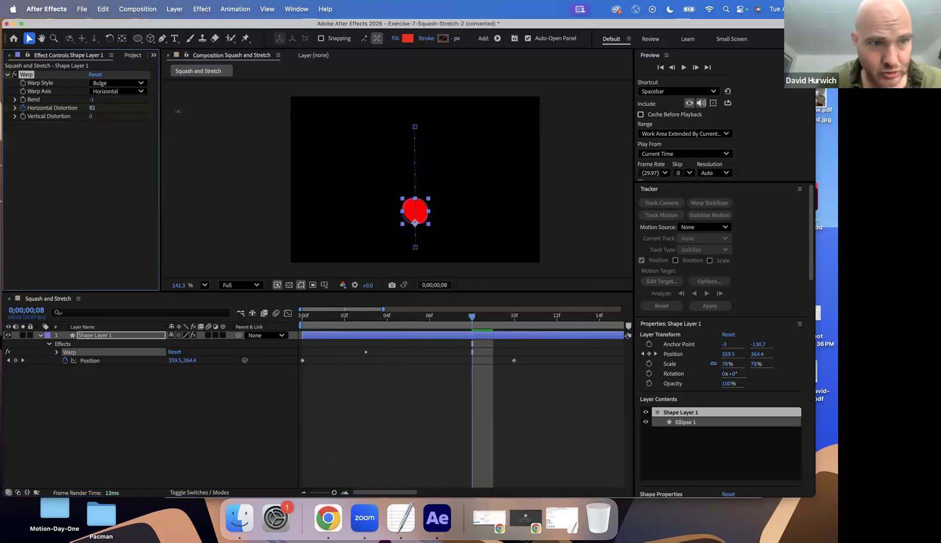
pyautogui.moveTo(80, 111); pyautogui.dragTo(92, 111)
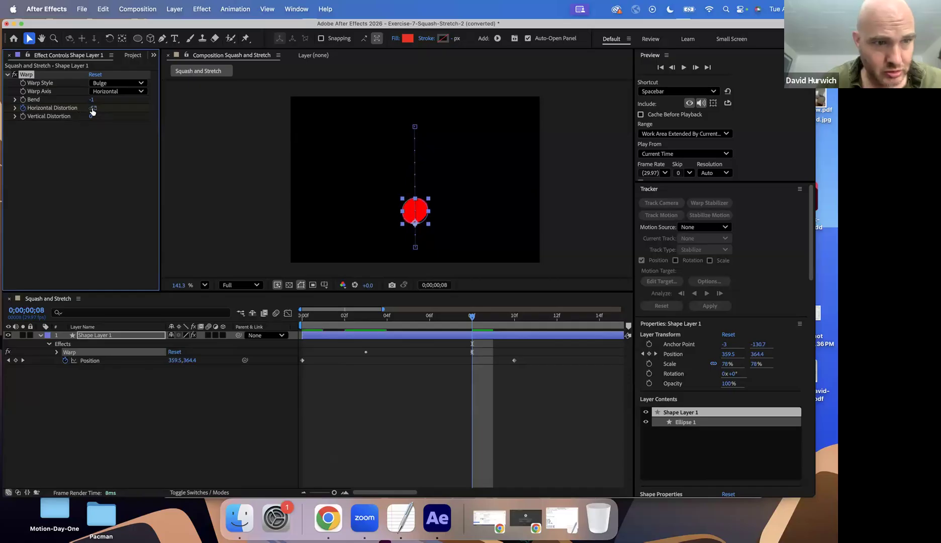
pyautogui.click(94, 109)
pyautogui.write('0')
pyautogui.press('Return')
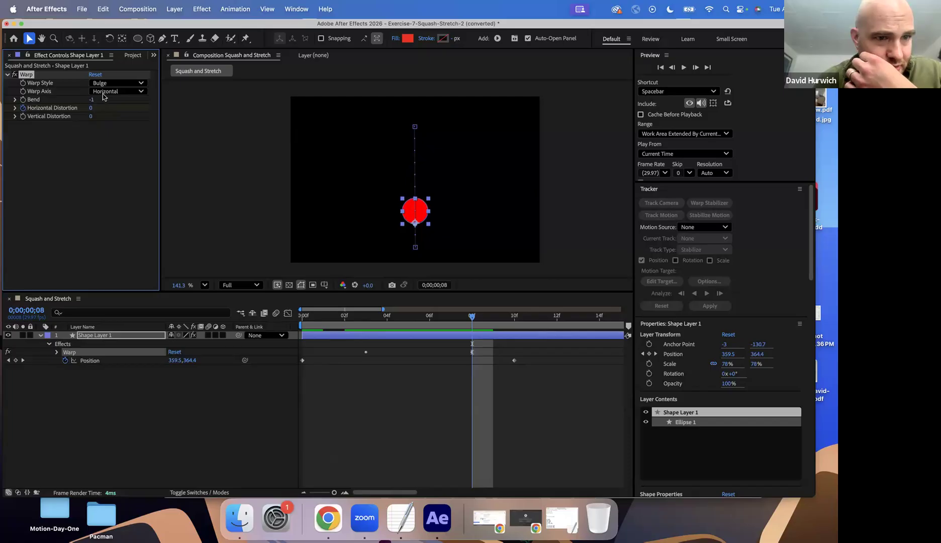
# Try positive and negative Horizontal Distortion values with the Warp Axis set to Vertical, and return the axis to Horizontal
pyautogui.click(104, 93)
pyautogui.click(105, 111)
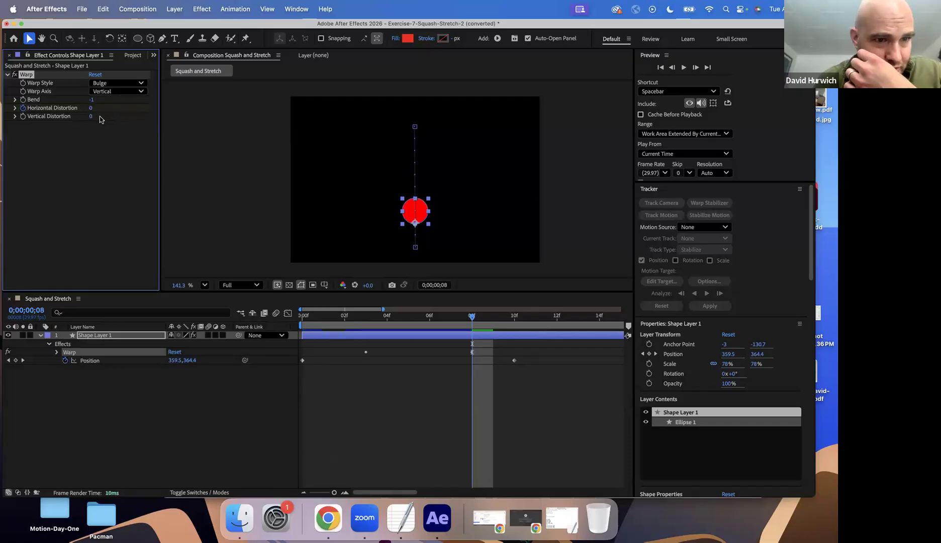
pyautogui.moveTo(97, 109); pyautogui.dragTo(116, 109)
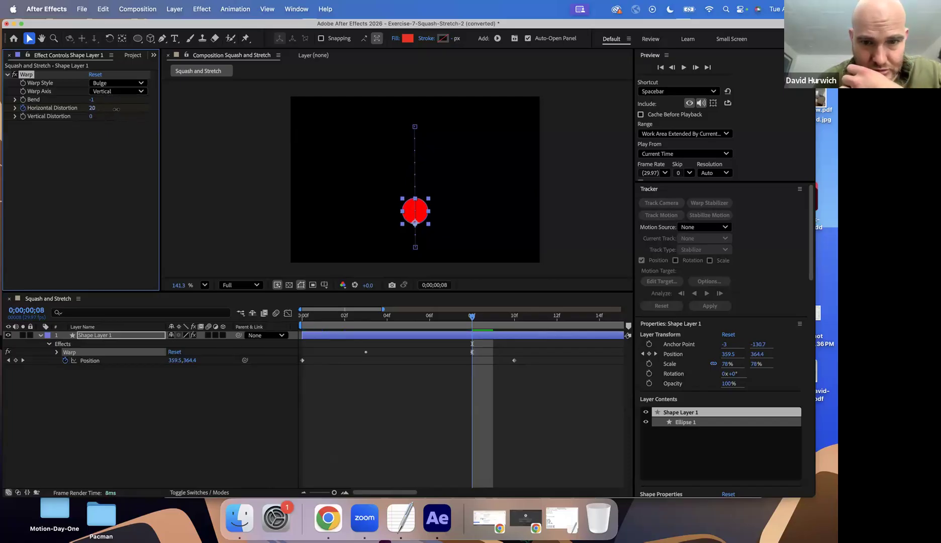
pyautogui.moveTo(234, 128); pyautogui.dragTo(106, 107)
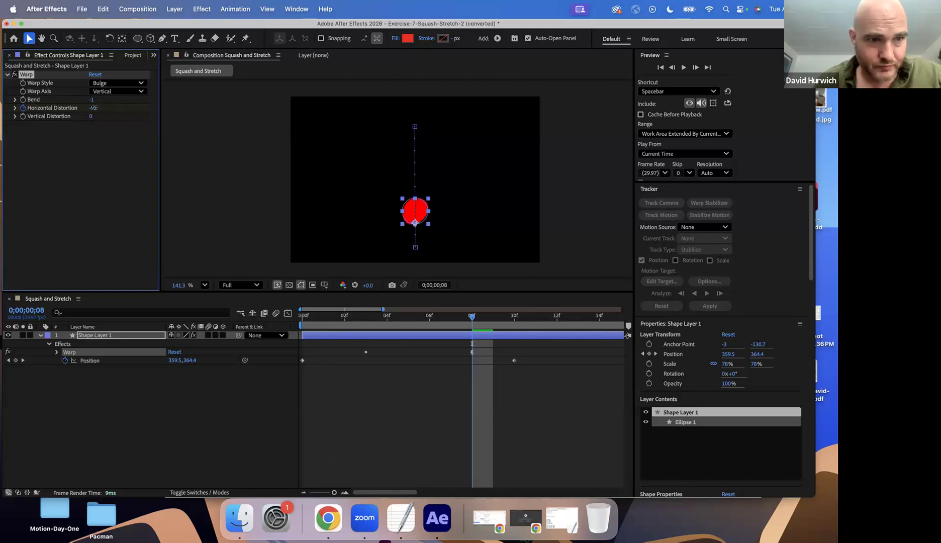
pyautogui.press('Return')
pyautogui.moveTo(105, 103); pyautogui.dragTo(152, 105)
pyautogui.press('super+z')
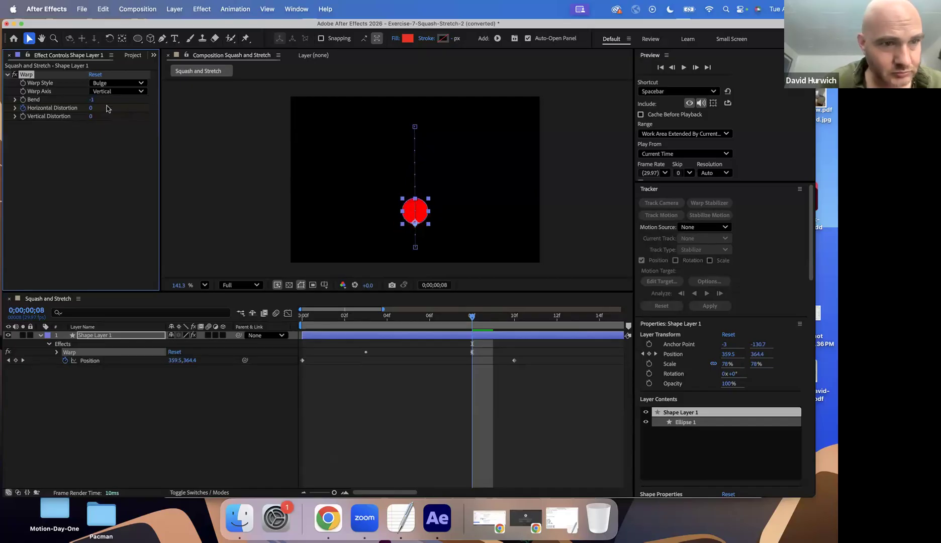
pyautogui.click(107, 92)
pyautogui.click(94, 102)
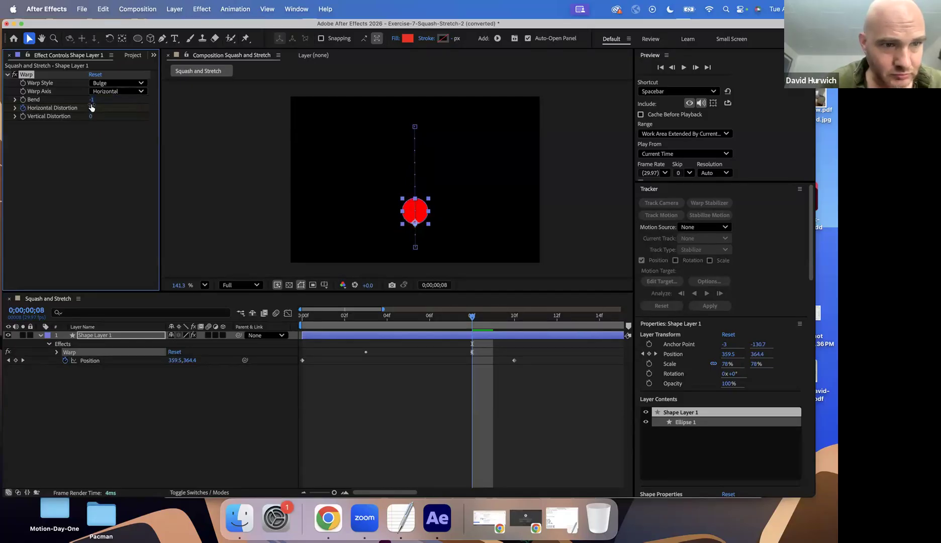
# Set the Warp effect's Bend to 20 and play the animation from the first frame
pyautogui.moveTo(102, 101); pyautogui.dragTo(103, 101)
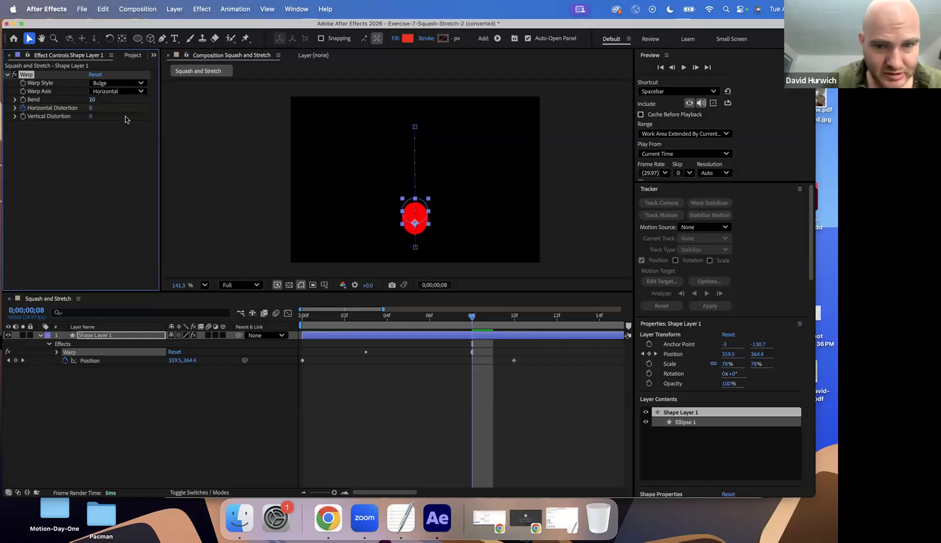
pyautogui.click(308, 320)
pyautogui.press('space')
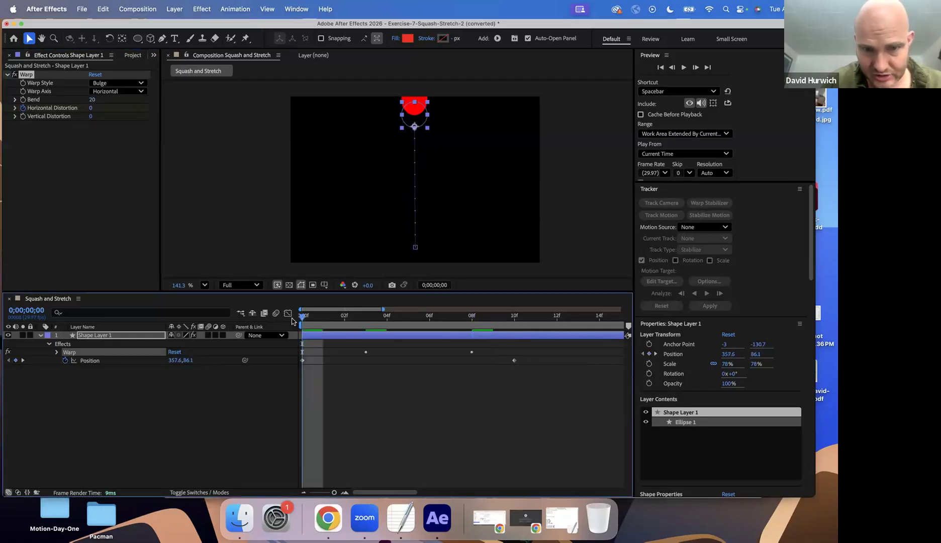
pyautogui.press('space')
# Start keyframing the Warp effect's Bend at frame 3 with a value of 0
pyautogui.moveTo(364, 321)
pyautogui.mouseDown()
pyautogui.moveTo(290, 321)
pyautogui.moveTo(368, 338)
pyautogui.mouseUp()
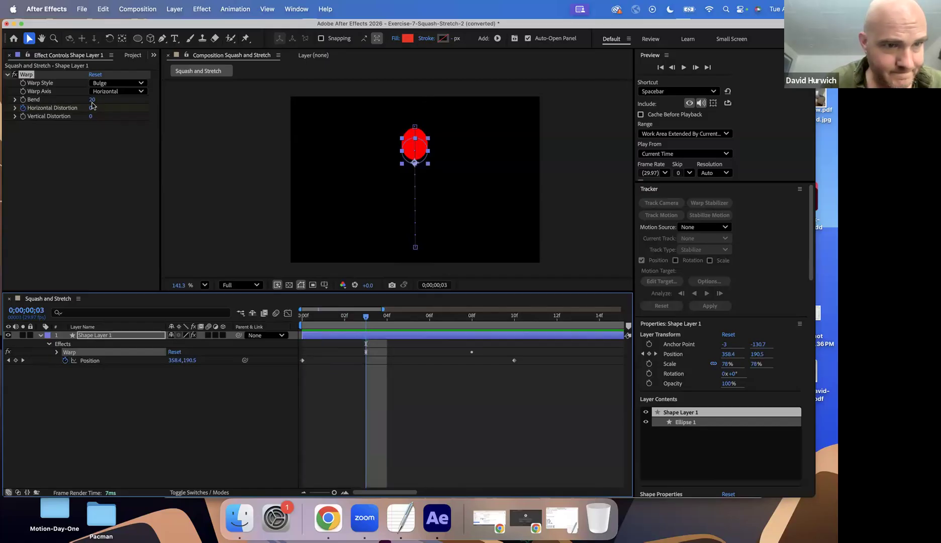
pyautogui.click(23, 99)
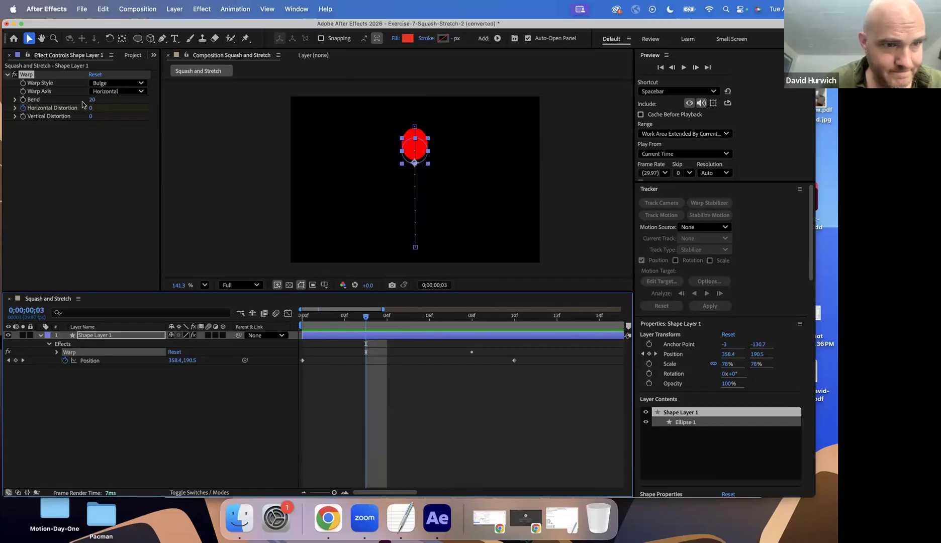
pyautogui.moveTo(94, 100)
pyautogui.mouseDown()
pyautogui.moveTo(31, 107)
pyautogui.moveTo(106, 106)
pyautogui.mouseUp()
pyautogui.click(92, 100)
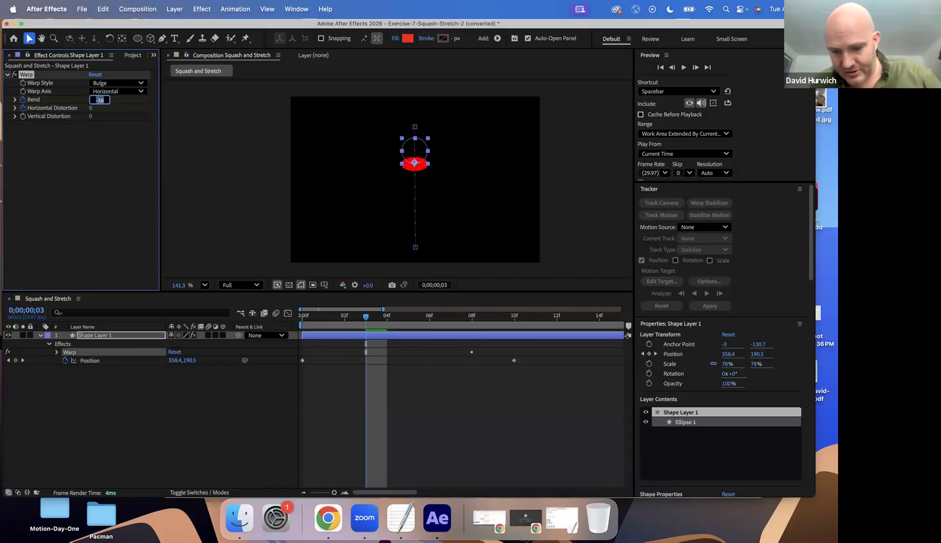
pyautogui.write('0')
pyautogui.press('Return')
# Set the Bend to 24 at frame 8, and shift all of the circle's keyframes two frames earlier
pyautogui.click(325, 320)
pyautogui.moveTo(326, 321); pyautogui.dragTo(472, 338)
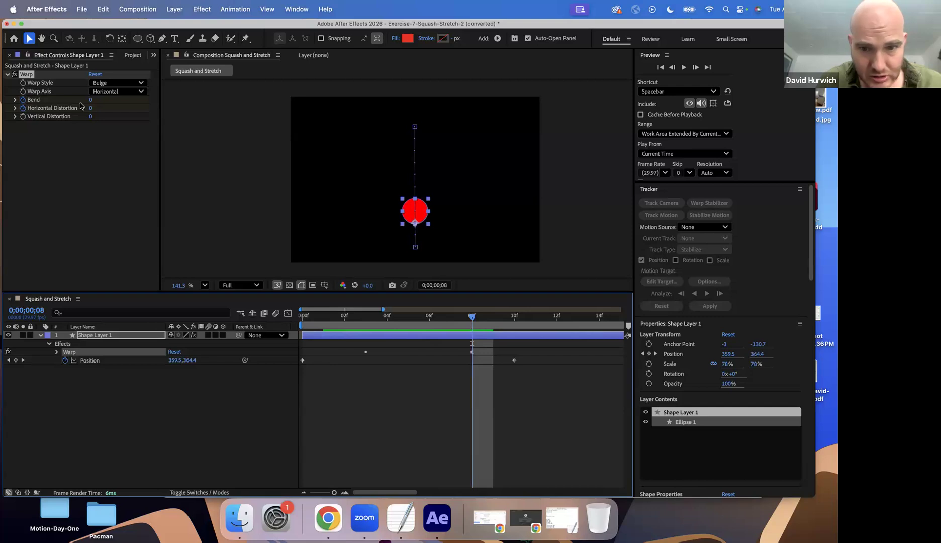
pyautogui.moveTo(95, 100); pyautogui.dragTo(106, 101)
pyautogui.moveTo(302, 334); pyautogui.dragTo(427, 327)
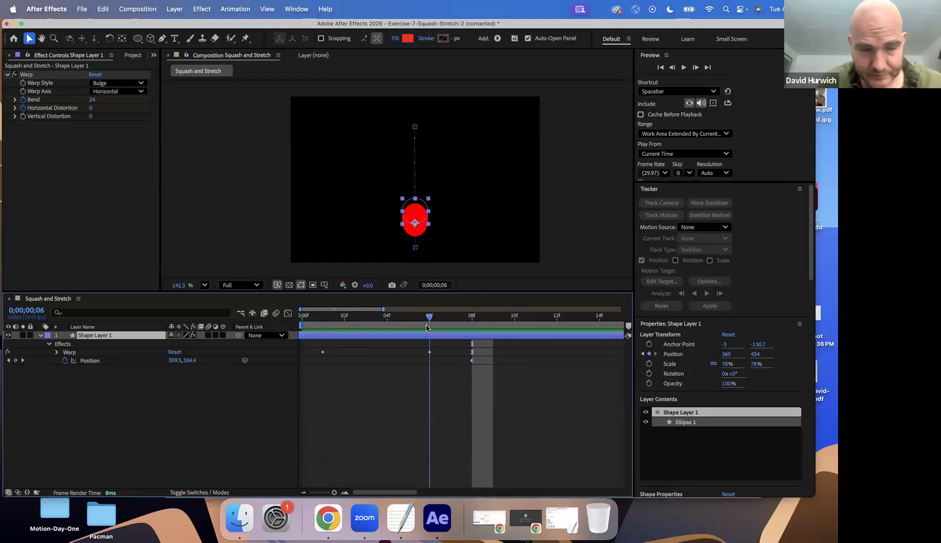
# Try a Vertical Distortion of -33 at frame 6, and start keyframing Vertical Distortion at frame 1 with a value of 0
pyautogui.moveTo(90, 116)
pyautogui.mouseDown()
pyautogui.moveTo(67, 116)
pyautogui.moveTo(80, 123)
pyautogui.mouseUp()
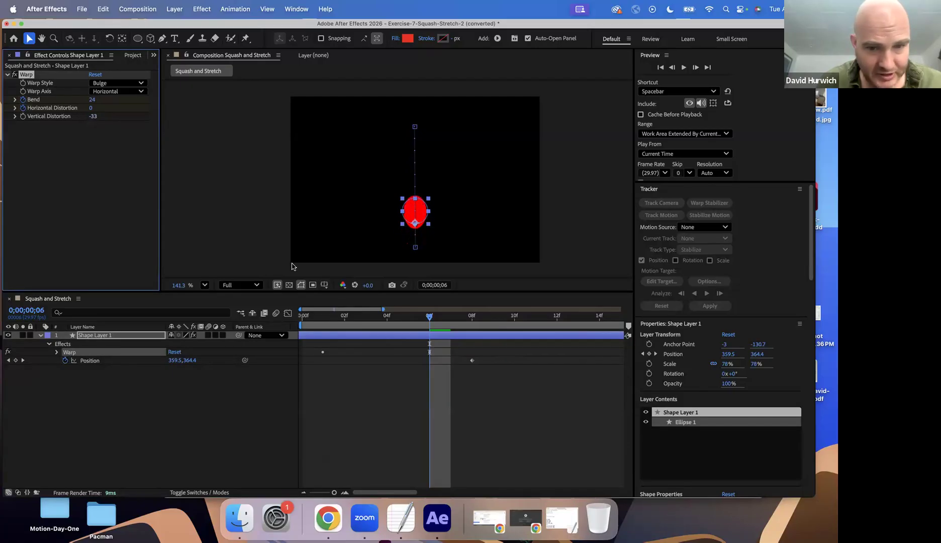
pyautogui.click(324, 325)
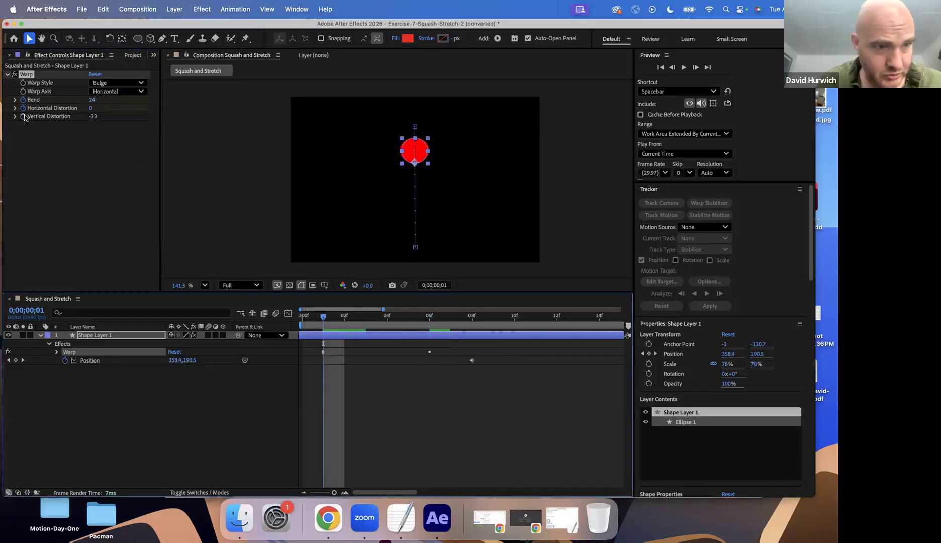
pyautogui.click(429, 327)
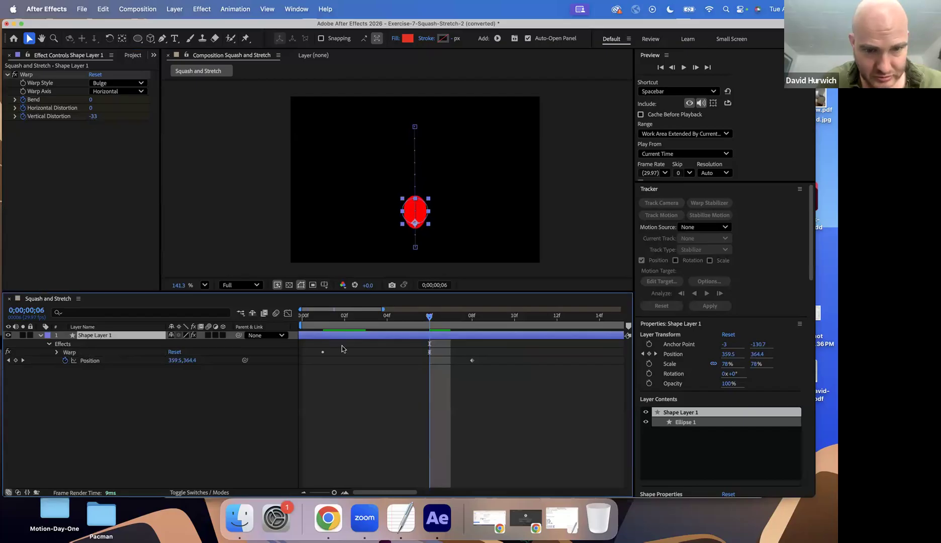
pyautogui.click(324, 327)
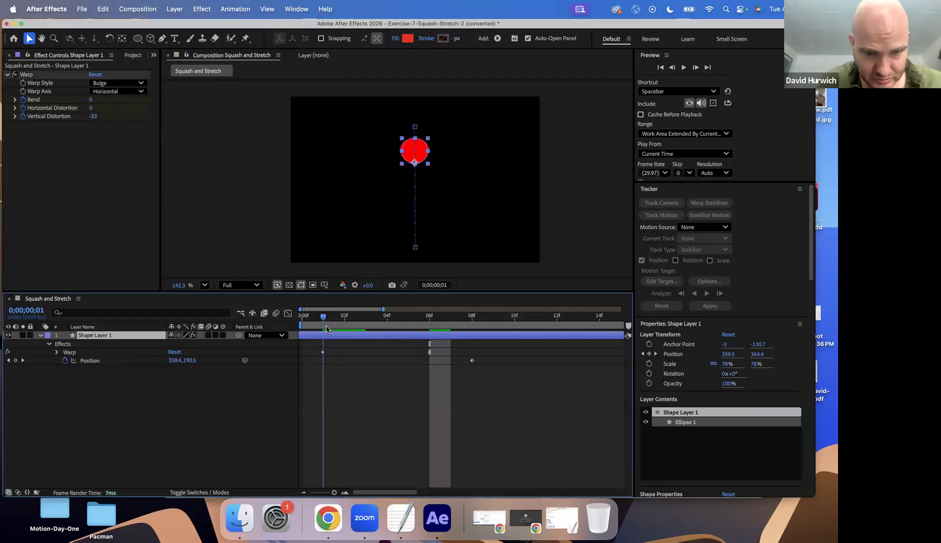
pyautogui.click(93, 116)
pyautogui.write('0')
pyautogui.press('Return')
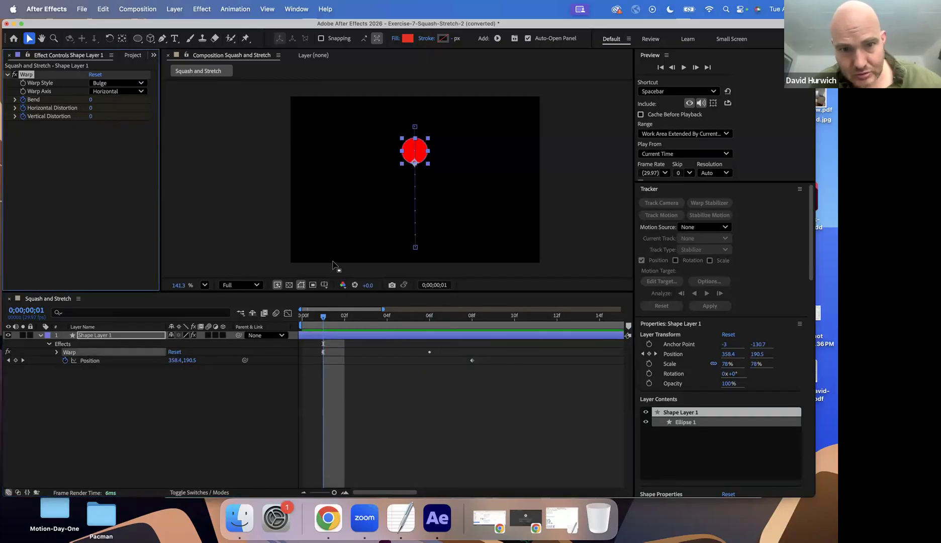
# At frame 6, set the Bend to 19 and the Vertical Distortion to -46, and preview the fall from the first frame
pyautogui.click(429, 330)
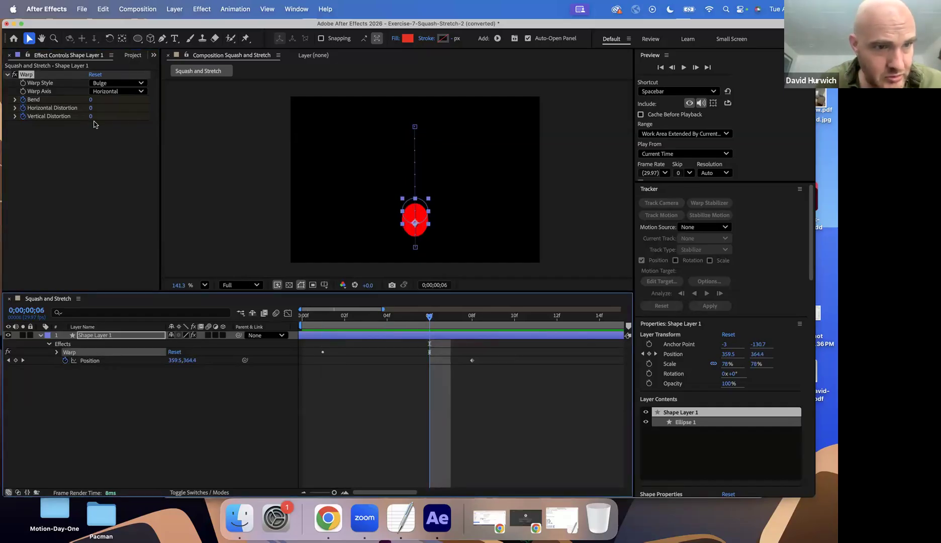
pyautogui.moveTo(95, 118); pyautogui.dragTo(76, 120)
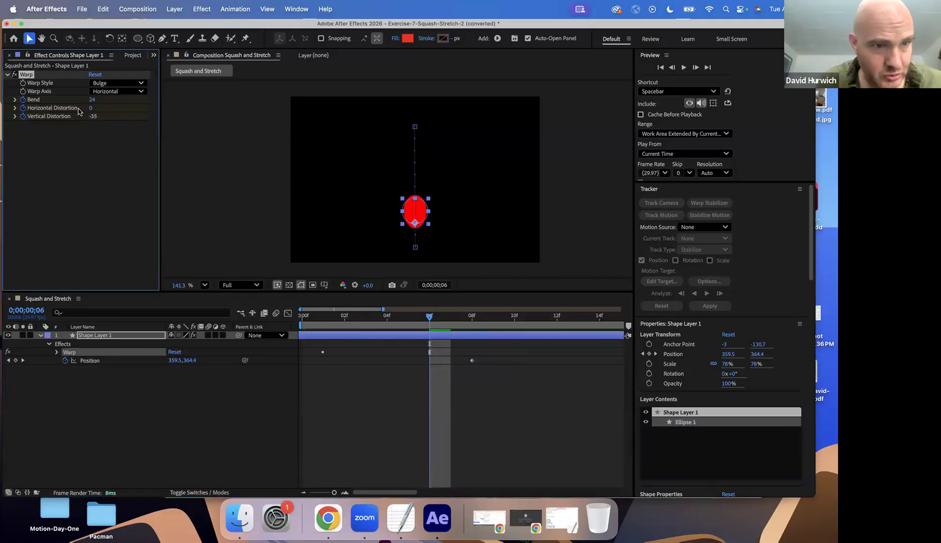
pyautogui.moveTo(98, 100)
pyautogui.mouseDown()
pyautogui.moveTo(107, 116)
pyautogui.moveTo(82, 116)
pyautogui.moveTo(97, 116)
pyautogui.mouseUp()
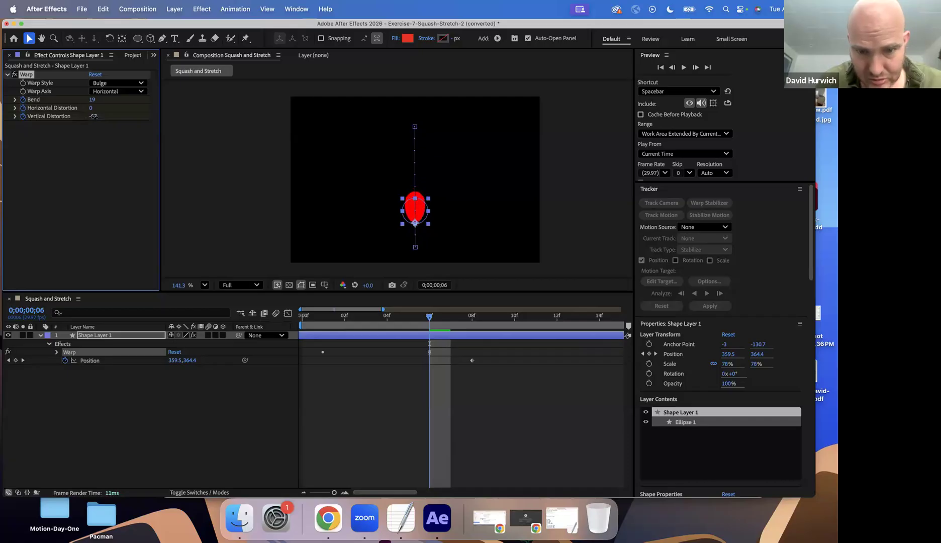
pyautogui.click(303, 324)
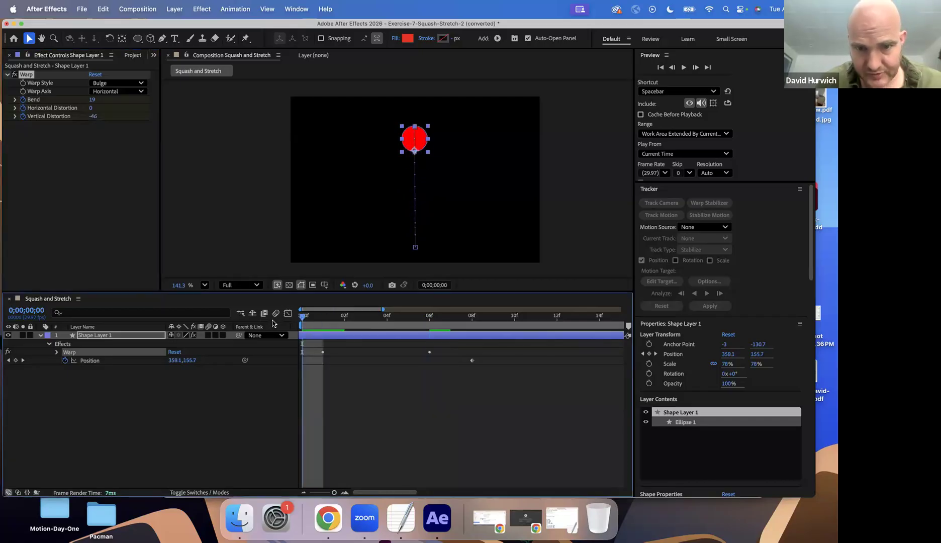
pyautogui.press('space')
pyautogui.press('space')
# Add keyframes at frame 8 holding the current Bend, Horizontal Distortion and Vertical Distortion of the Warp effect
pyautogui.moveTo(396, 320); pyautogui.dragTo(464, 329)
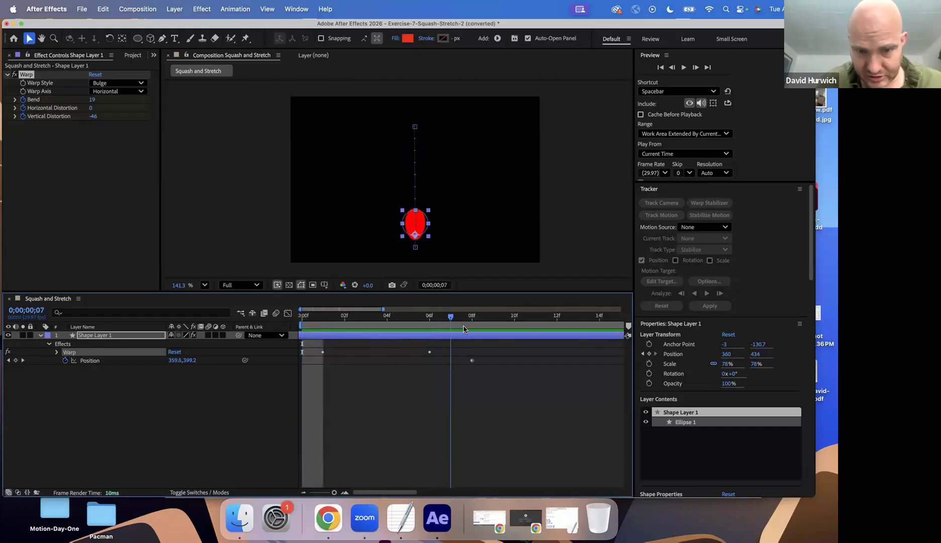
pyautogui.press('pagedown')
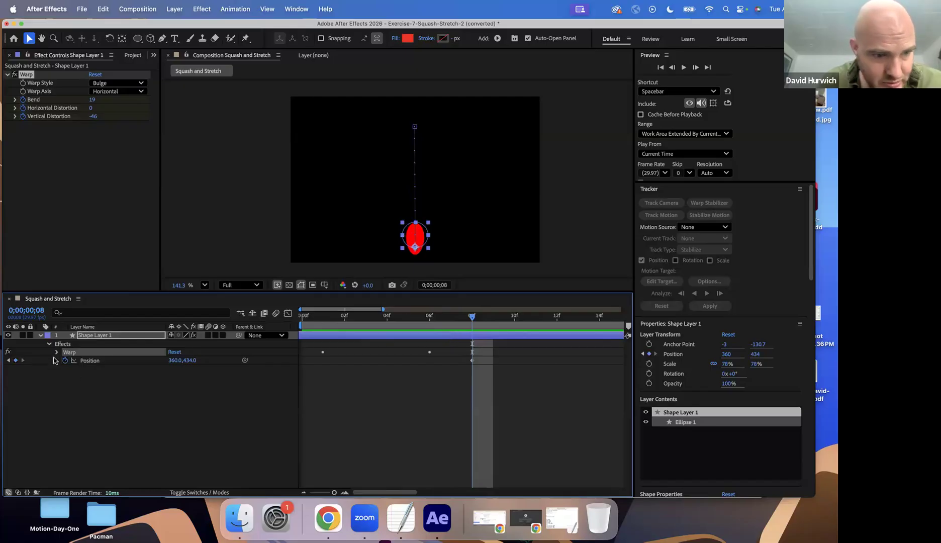
pyautogui.press('e')
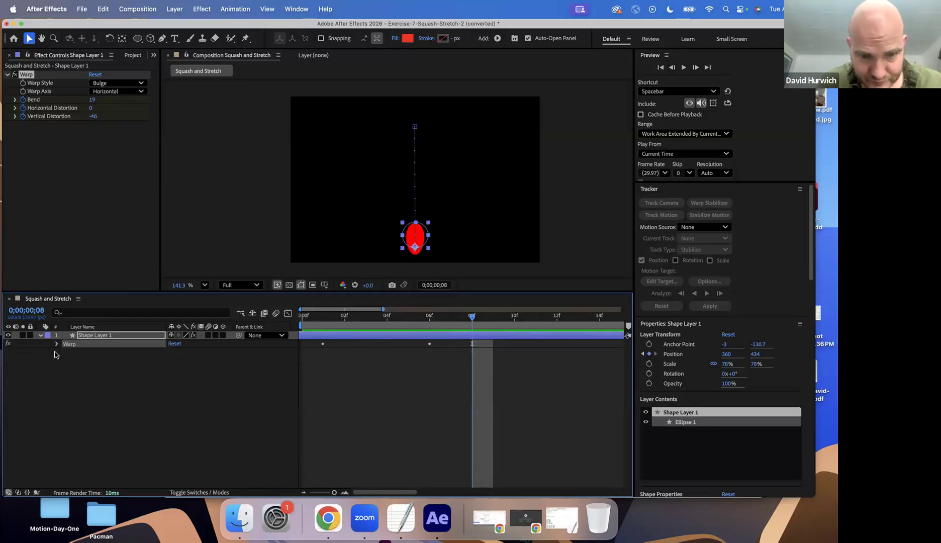
pyautogui.press('u')
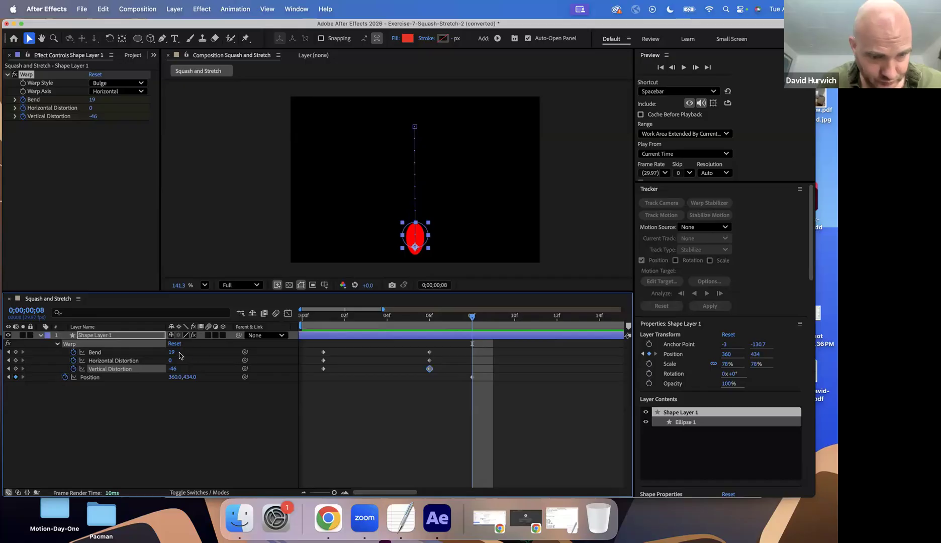
pyautogui.click(16, 352)
pyautogui.click(16, 361)
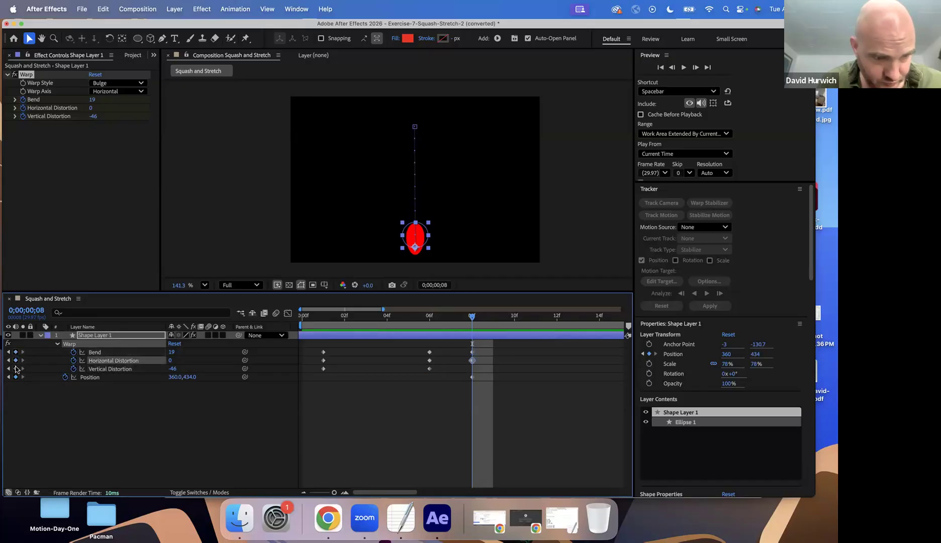
pyautogui.click(16, 369)
# At frame 9, set the Vertical Distortion to 96 and try Bend values of 9 and -40 for the squash
pyautogui.click(497, 325)
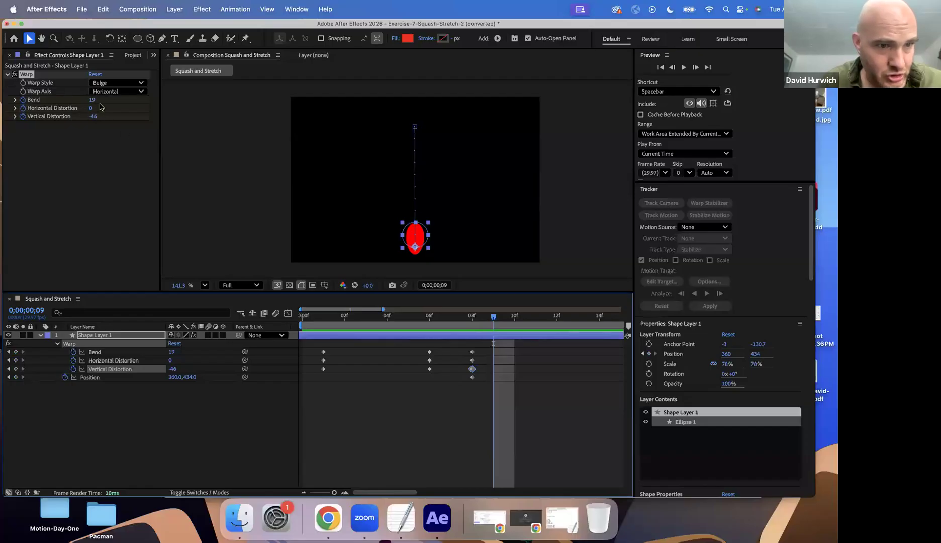
pyautogui.moveTo(92, 102); pyautogui.dragTo(182, 119)
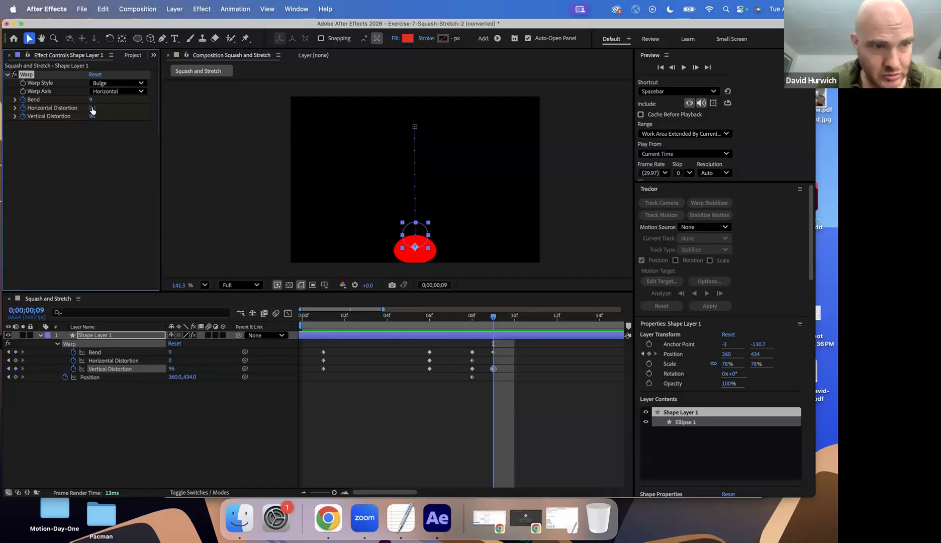
pyautogui.moveTo(76, 108); pyautogui.dragTo(72, 102)
pyautogui.press('super+z')
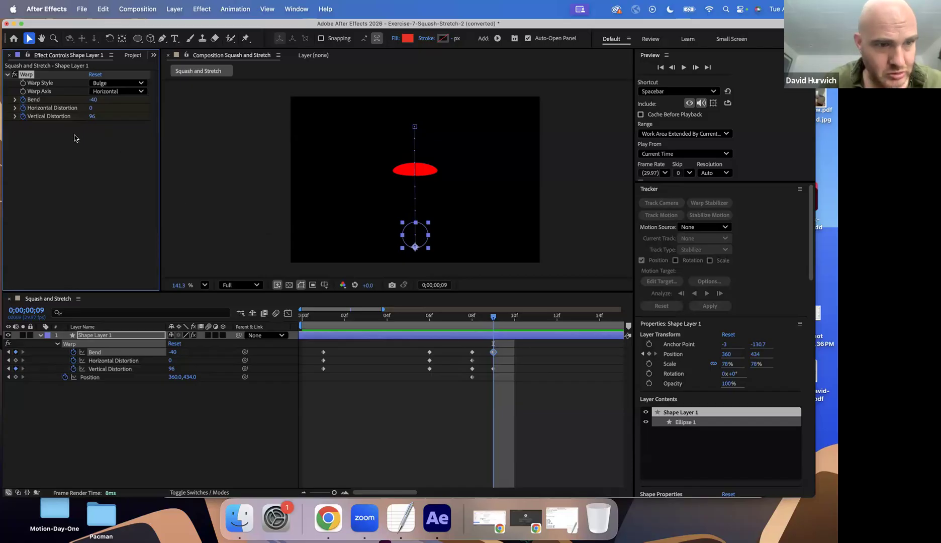
# Try changing the circle's vertical Position at frame 9, and undo the change
pyautogui.press('u')
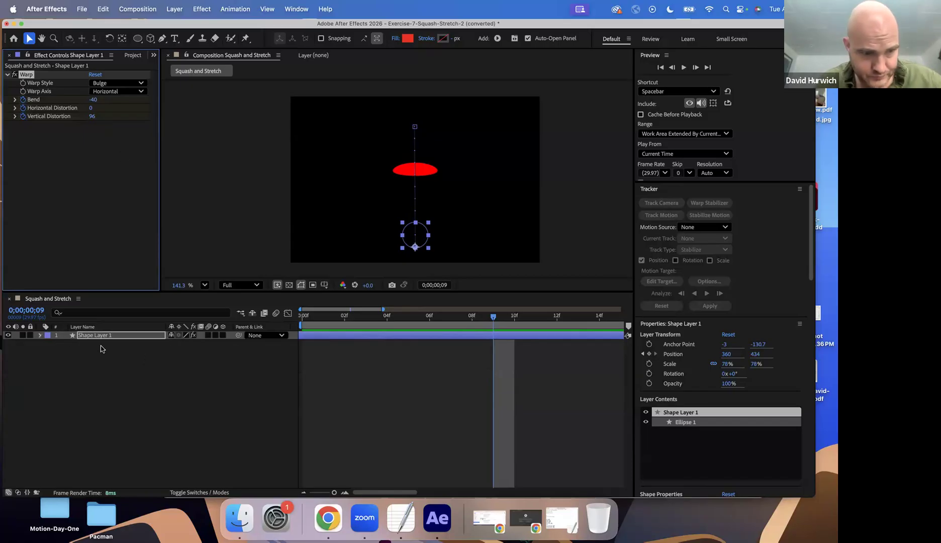
pyautogui.click(42, 336)
pyautogui.press('u')
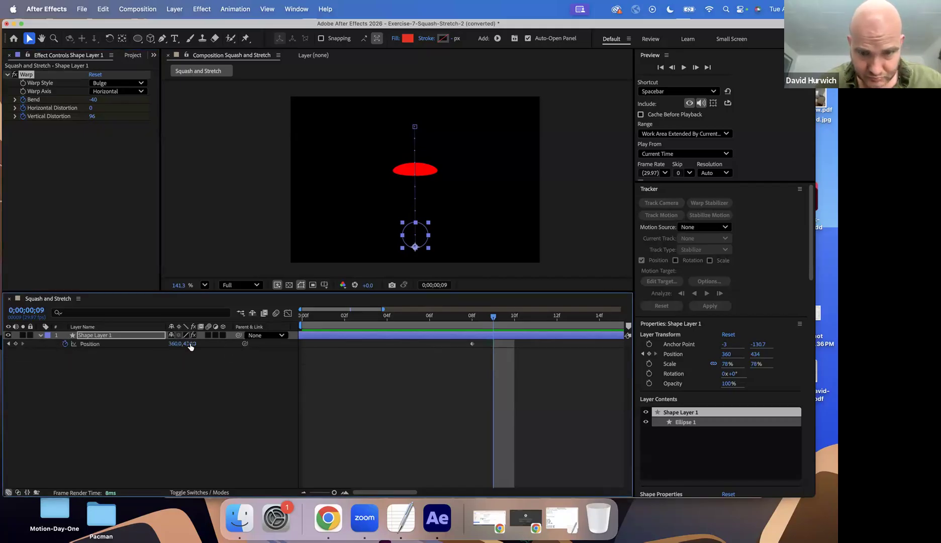
pyautogui.moveTo(189, 343); pyautogui.dragTo(218, 351)
pyautogui.press('super+z')
# Set the Warp keyframes at frame 9 to a Bend of 3 and a Vertical Distortion of 97
pyautogui.moveTo(474, 320)
pyautogui.mouseDown()
pyautogui.moveTo(483, 320)
pyautogui.moveTo(472, 321)
pyautogui.mouseUp()
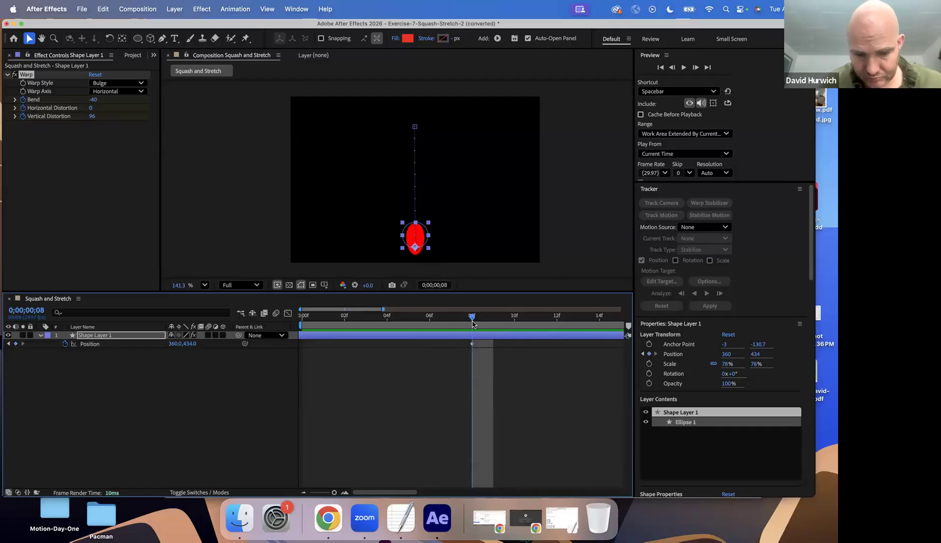
pyautogui.press('u')
pyautogui.click(486, 321)
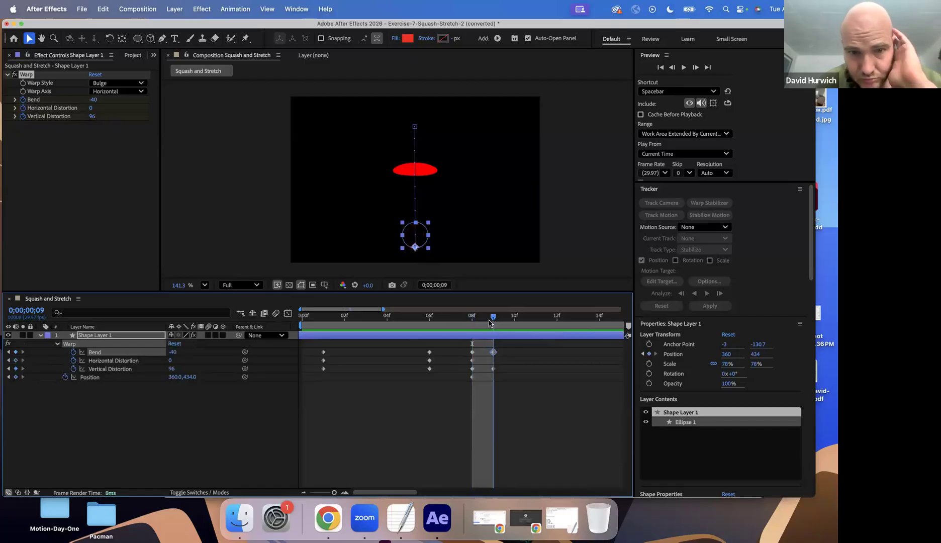
pyautogui.moveTo(91, 100)
pyautogui.mouseDown()
pyautogui.moveTo(114, 101)
pyautogui.moveTo(37, 121)
pyautogui.moveTo(91, 120)
pyautogui.mouseUp()
pyautogui.press('super+z')
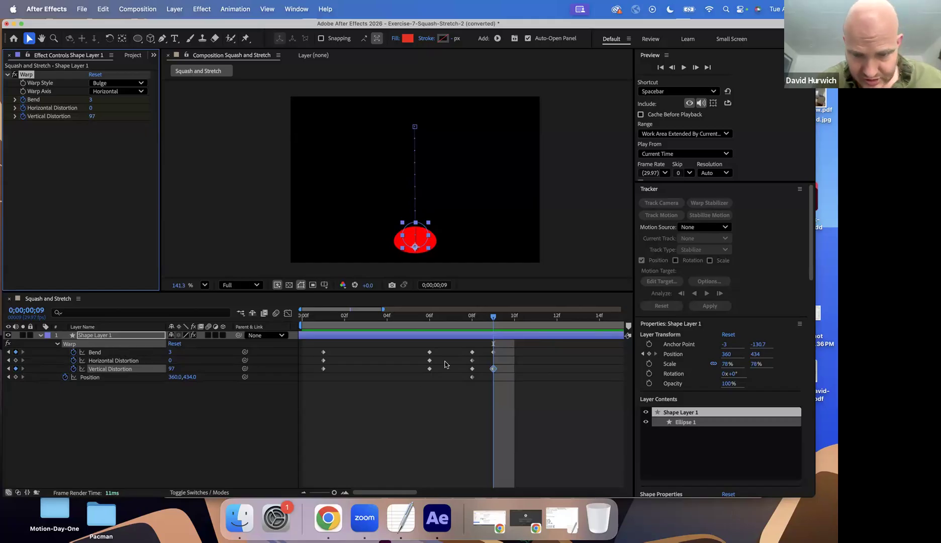
# Add a Scale keyframe for the circle at frame 8
pyautogui.click(473, 323)
pyautogui.press('s')
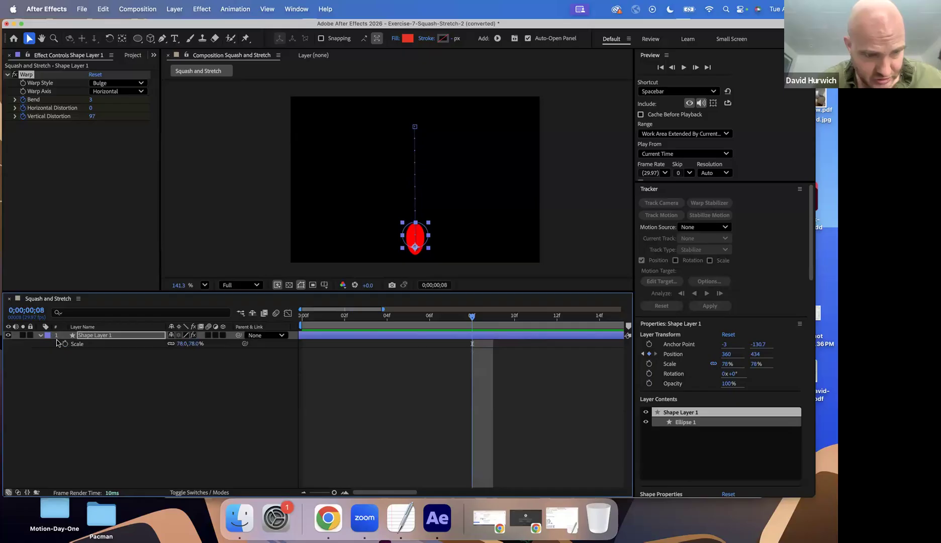
pyautogui.click(65, 344)
pyautogui.press('u')
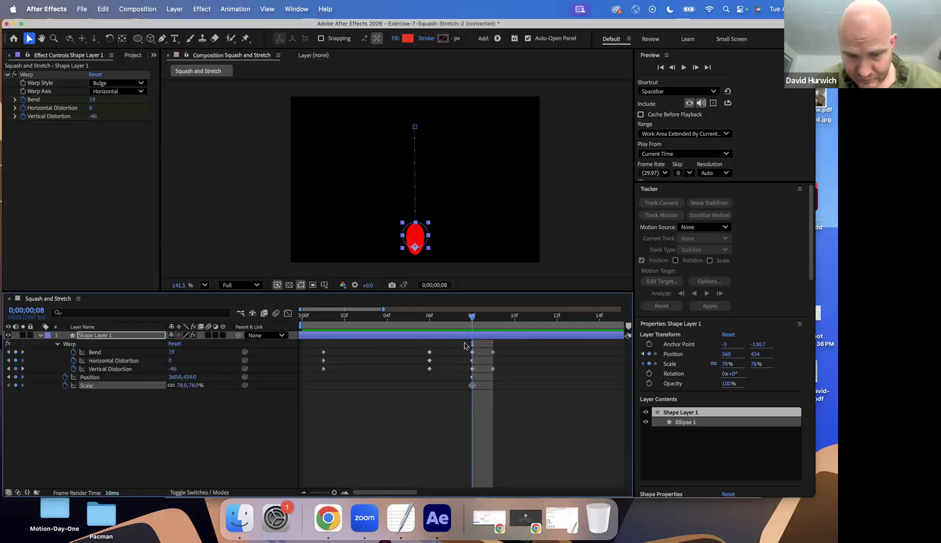
# At frame 9, unlink the Scale proportions and squash the circle to a vertical Scale of 44%
pyautogui.click(497, 326)
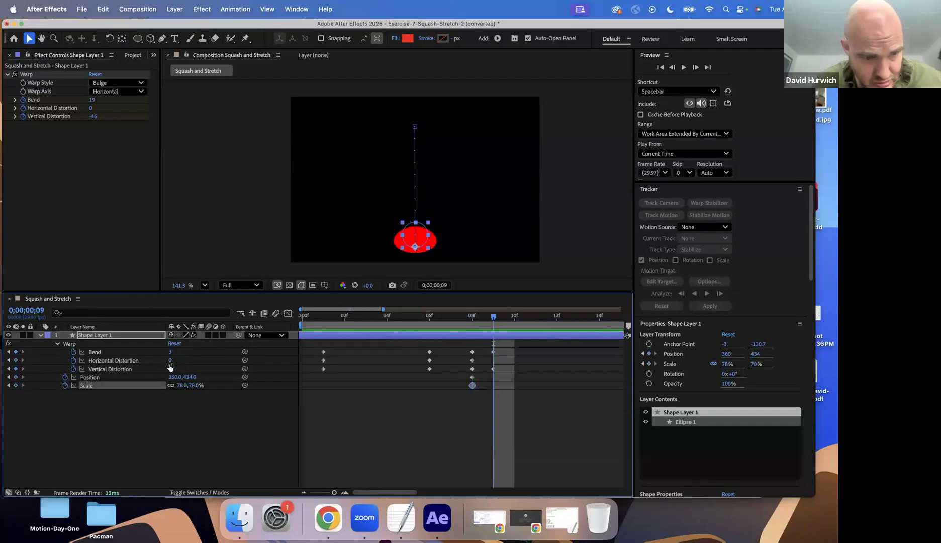
pyautogui.click(170, 385)
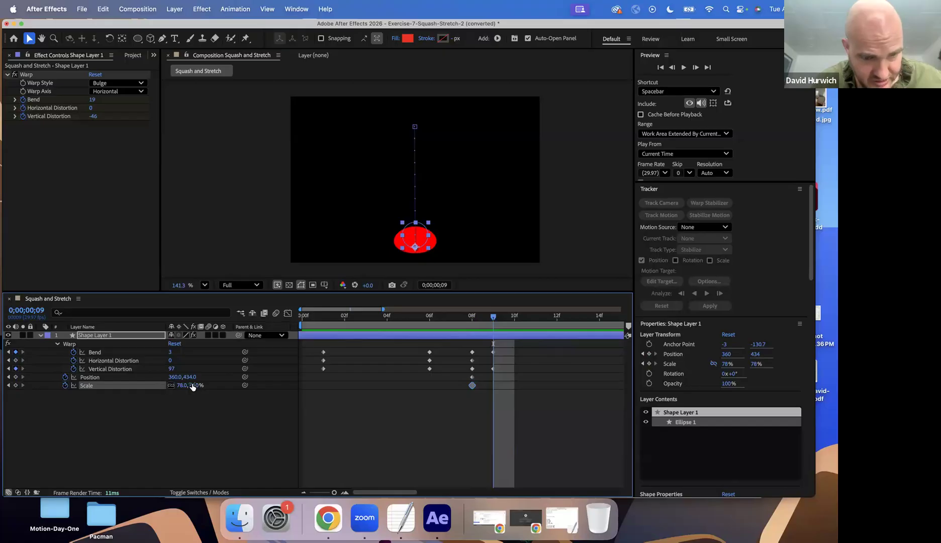
pyautogui.moveTo(193, 385); pyautogui.dragTo(174, 385)
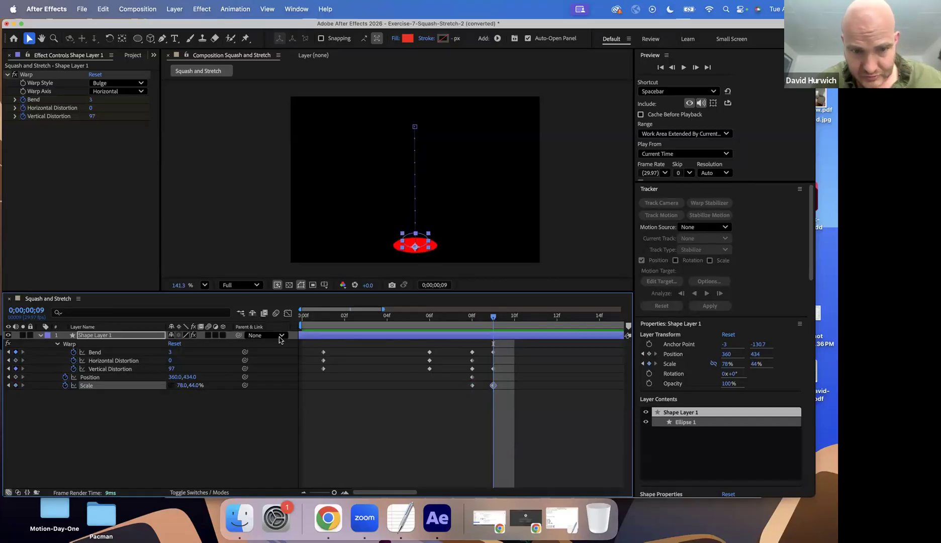
# Preview the squash and move the Bend, Vertical Distortion and Scale keyframes from frame 9 to frame 10
pyautogui.click(302, 323)
pyautogui.press('space')
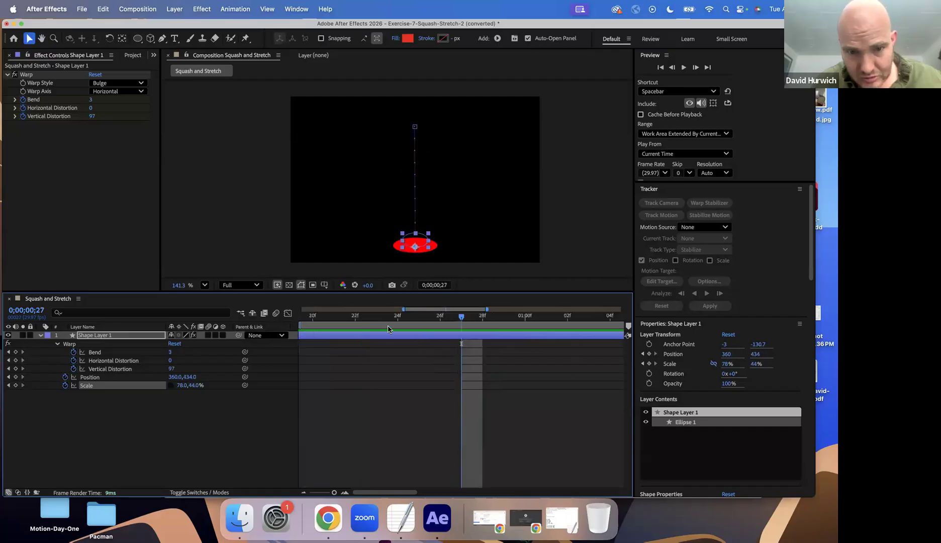
pyautogui.moveTo(384, 321); pyautogui.dragTo(292, 326)
pyautogui.moveTo(364, 328); pyautogui.dragTo(504, 386)
pyautogui.press('space')
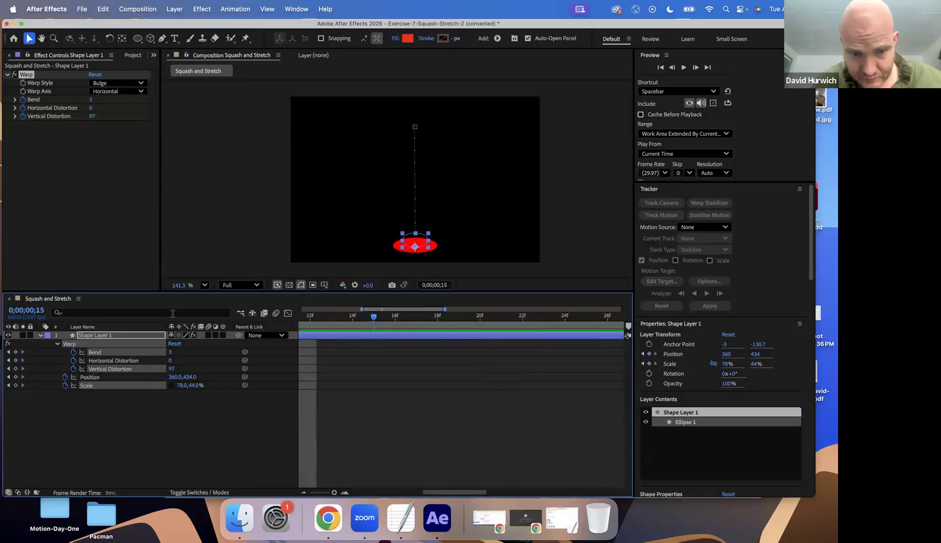
pyautogui.press('space')
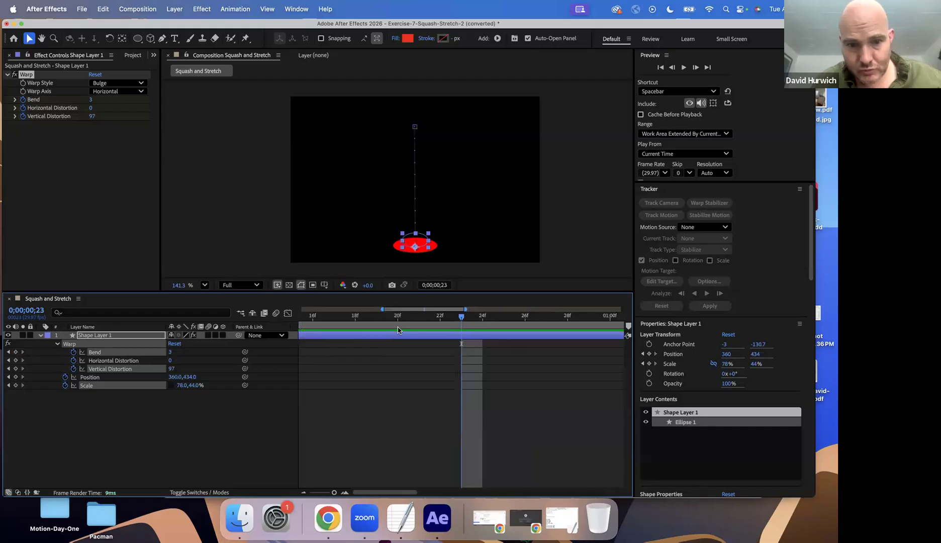
pyautogui.moveTo(408, 316); pyautogui.dragTo(516, 320)
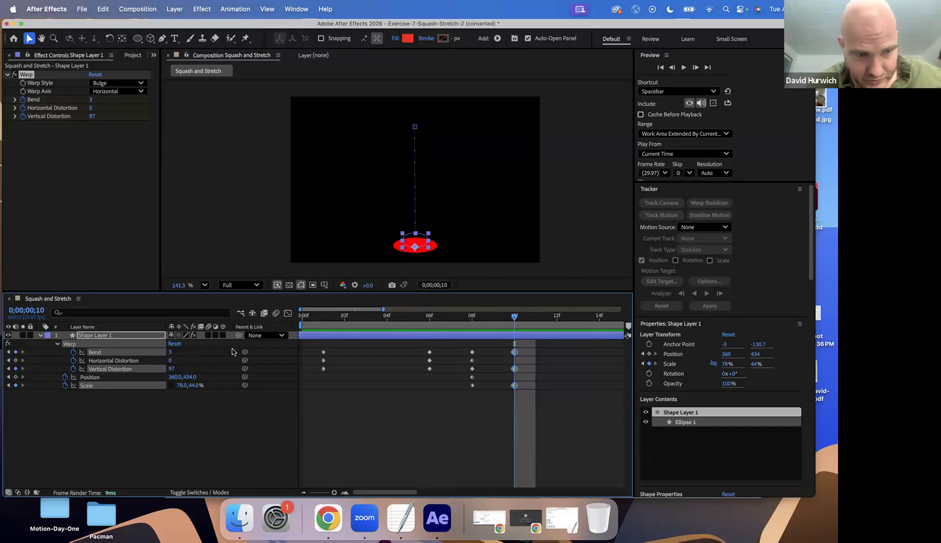
# Add a Position keyframe at frame 11 that holds the circle at its landing position
pyautogui.click(84, 379)
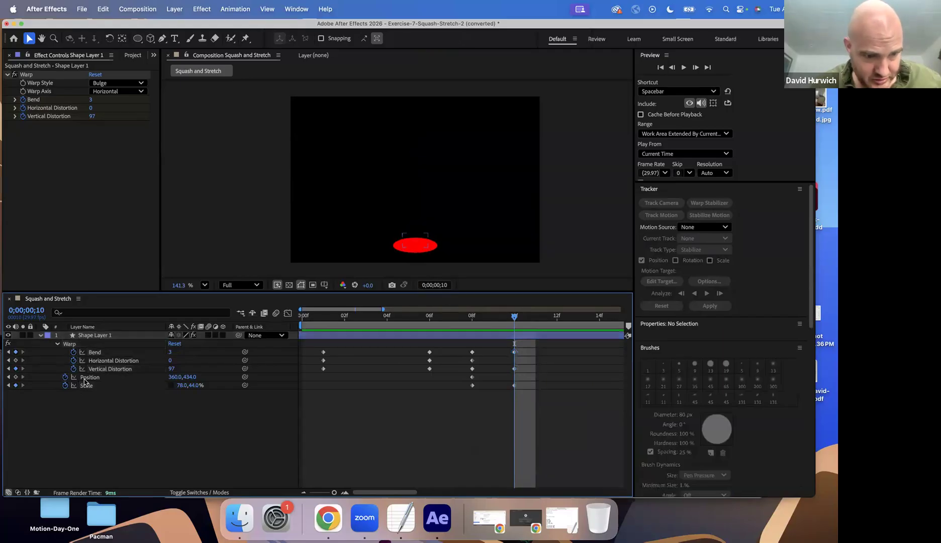
pyautogui.press('p')
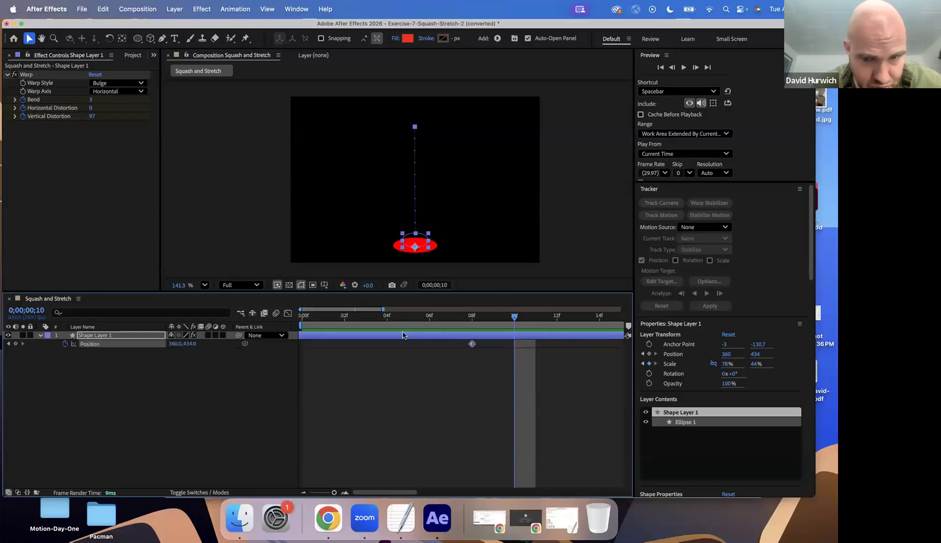
pyautogui.moveTo(343, 324); pyautogui.dragTo(536, 327)
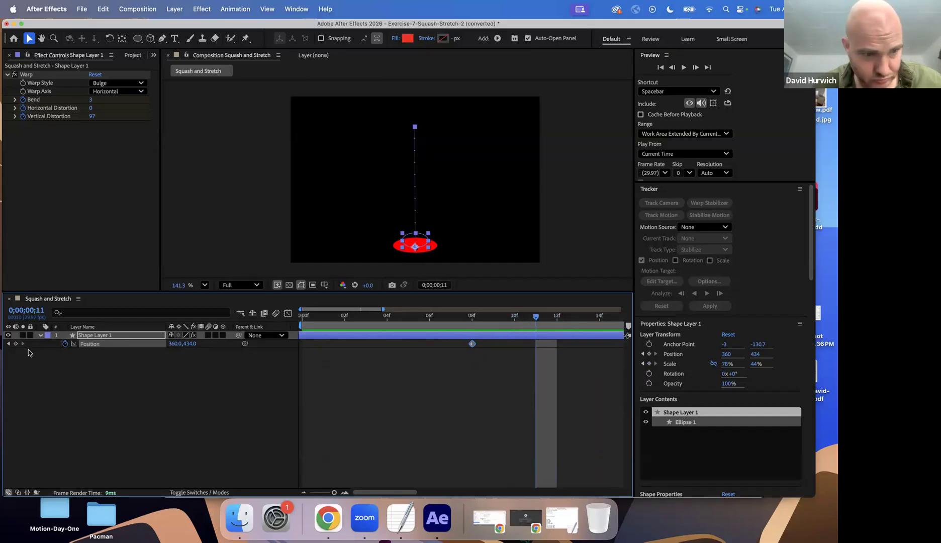
pyautogui.click(15, 343)
pyautogui.press('-')
pyautogui.press('-')
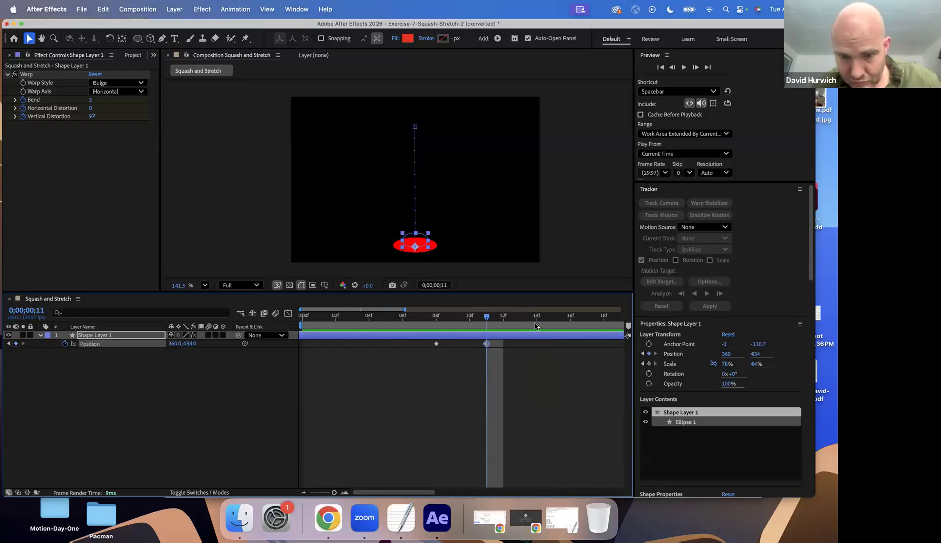
# Preview the fall, and at frame 16 raise the circle for its bounce to a vertical Position of 218
pyautogui.press('Home')
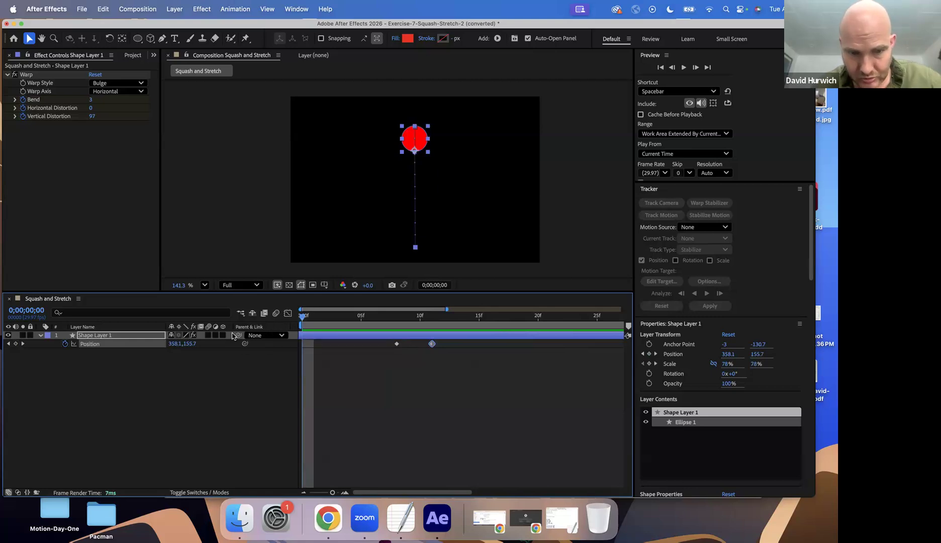
pyautogui.press('p')
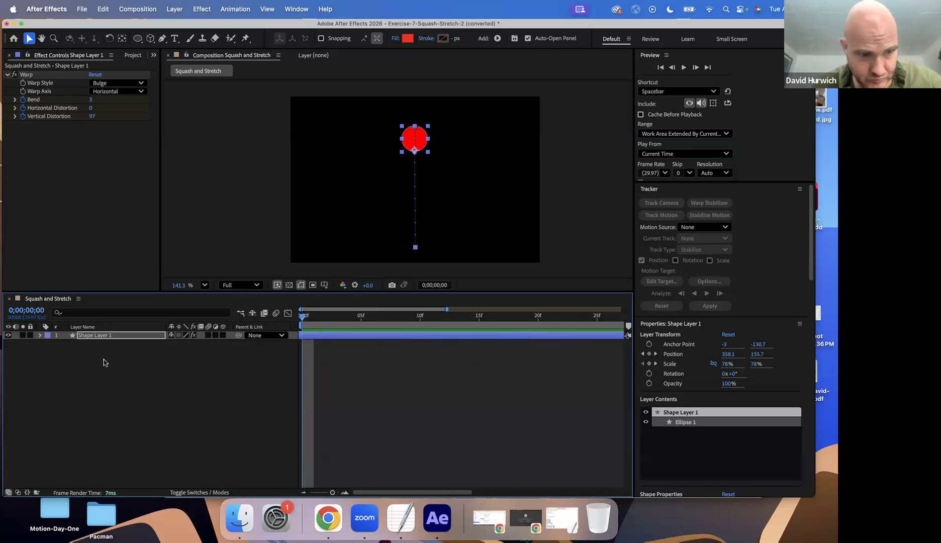
pyautogui.press('p')
pyautogui.press('space')
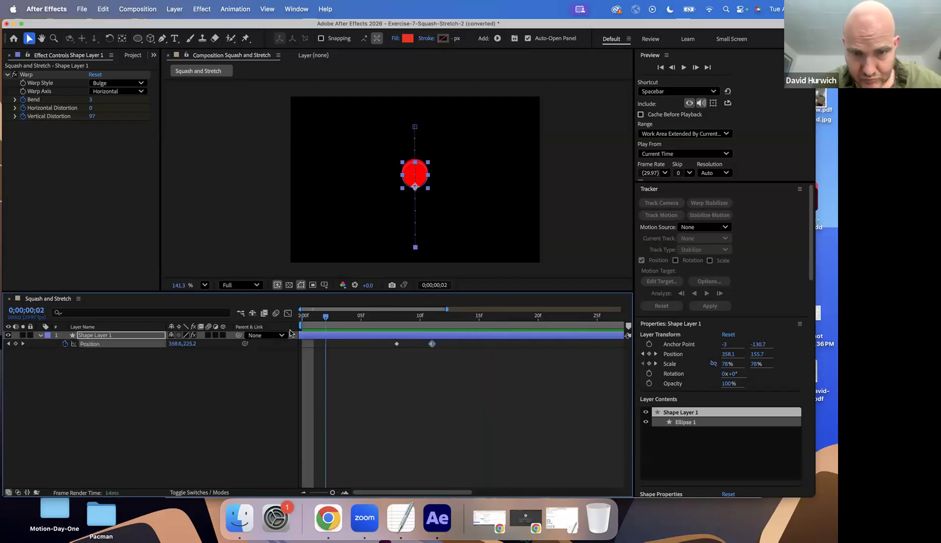
pyautogui.press('space')
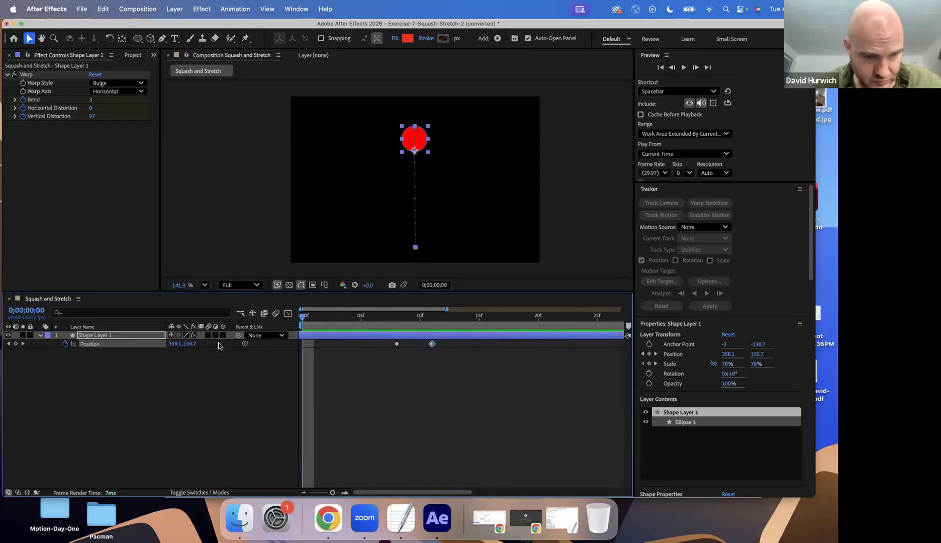
pyautogui.press('a')
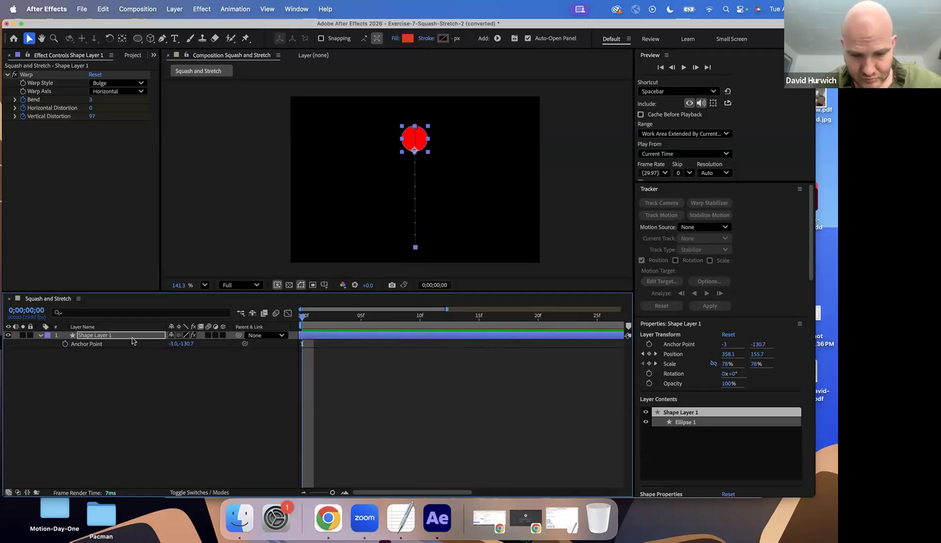
pyautogui.press('p')
pyautogui.click(420, 322)
pyautogui.moveTo(440, 325); pyautogui.dragTo(491, 325)
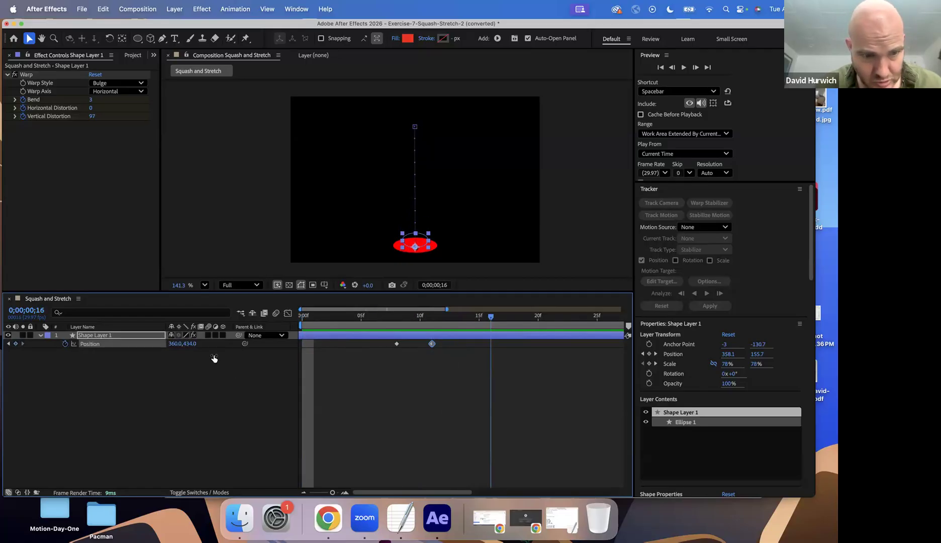
pyautogui.moveTo(189, 343); pyautogui.dragTo(73, 357)
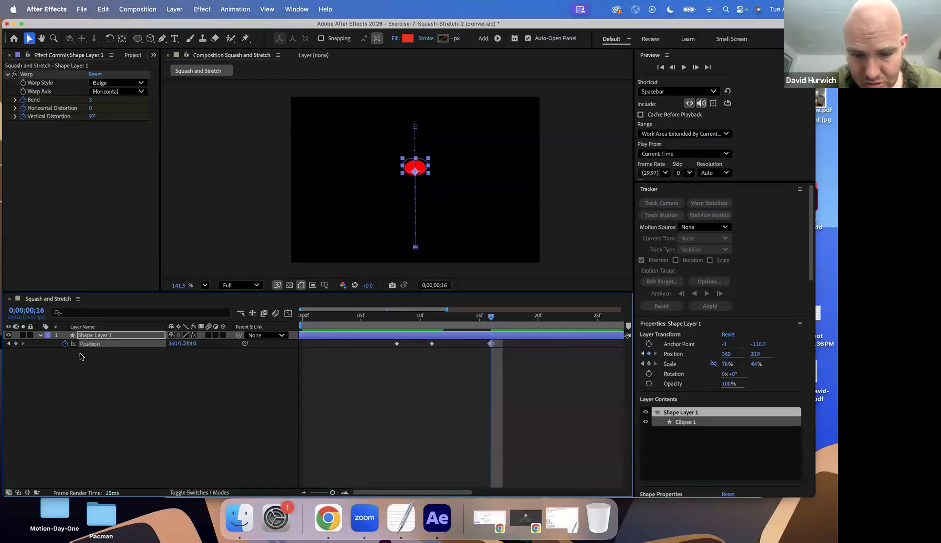
# At frame 11, set the circle's vertical Scale to 78% and preview the animation from the first frame
pyautogui.press('u')
pyautogui.moveTo(401, 324); pyautogui.dragTo(432, 320)
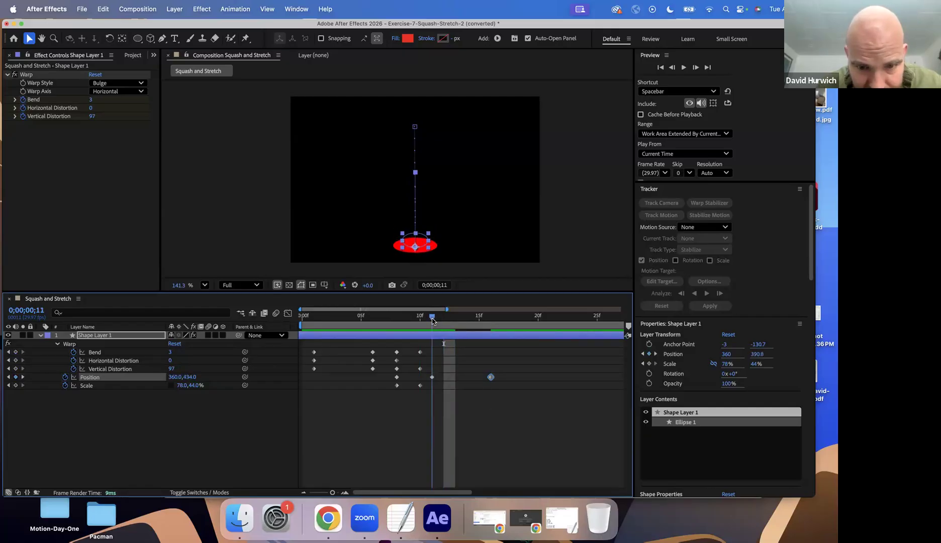
pyautogui.click(191, 386)
pyautogui.write('78')
pyautogui.press('Return')
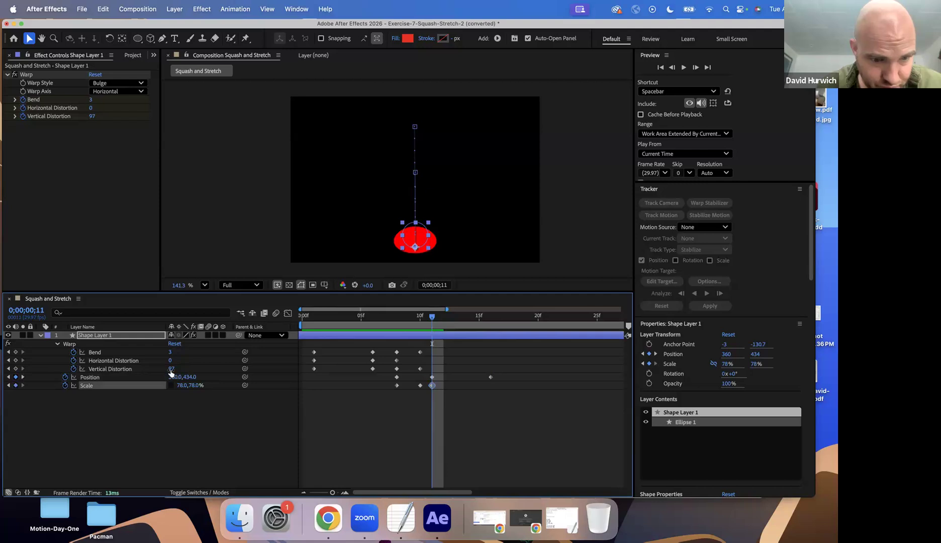
pyautogui.moveTo(431, 318); pyautogui.dragTo(272, 321)
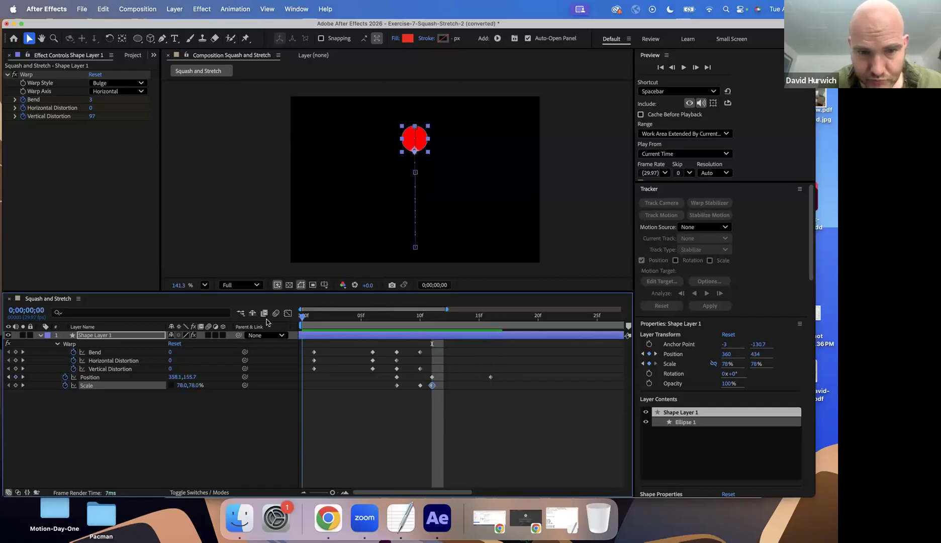
pyautogui.press('space')
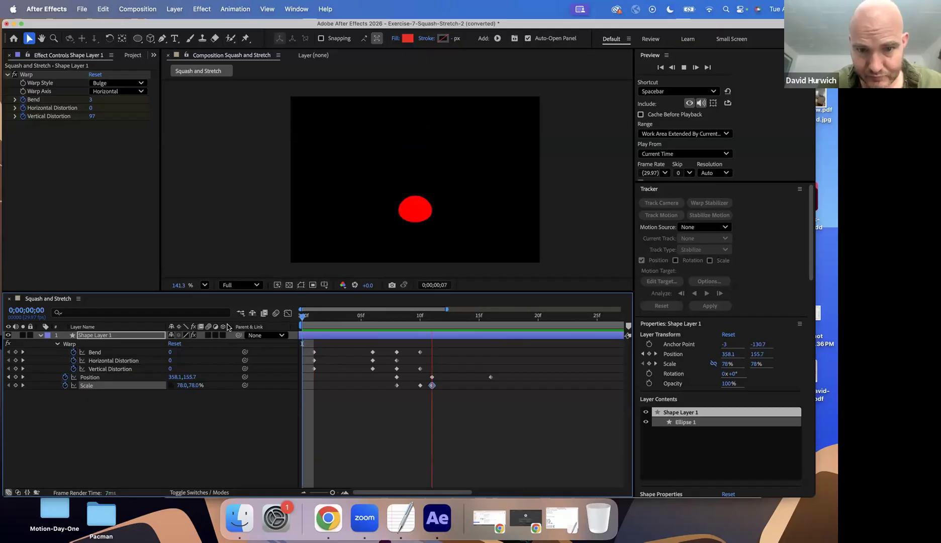
pyautogui.press('space')
# At frame 21, drop the circle back down to a vertical Position of 426
pyautogui.moveTo(326, 320); pyautogui.dragTo(485, 322)
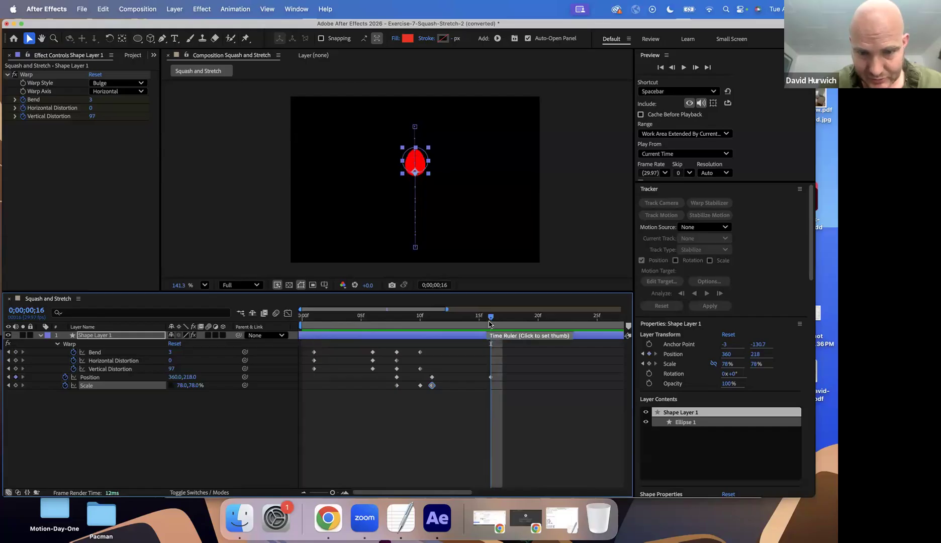
pyautogui.press('u')
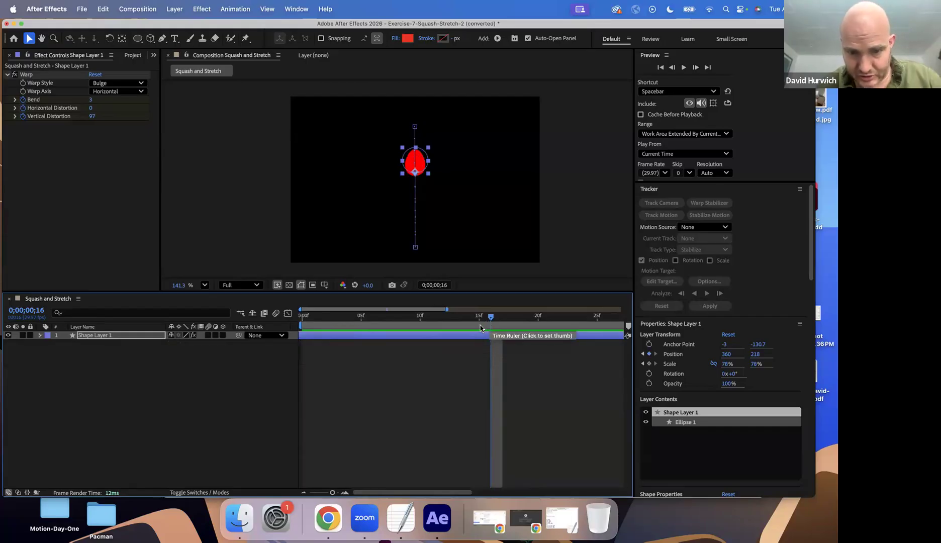
pyautogui.press('p')
pyautogui.moveTo(492, 318); pyautogui.dragTo(530, 310)
pyautogui.moveTo(222, 344); pyautogui.dragTo(294, 344)
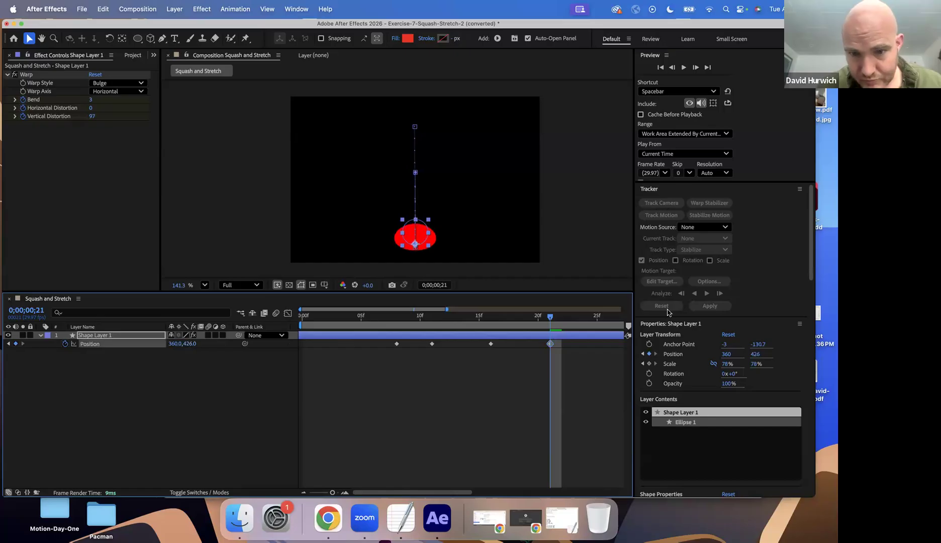
# Add a Position keyframe holding the circle on the ground after the second fall, and place it at frame 24
pyautogui.moveTo(587, 326); pyautogui.dragTo(595, 325)
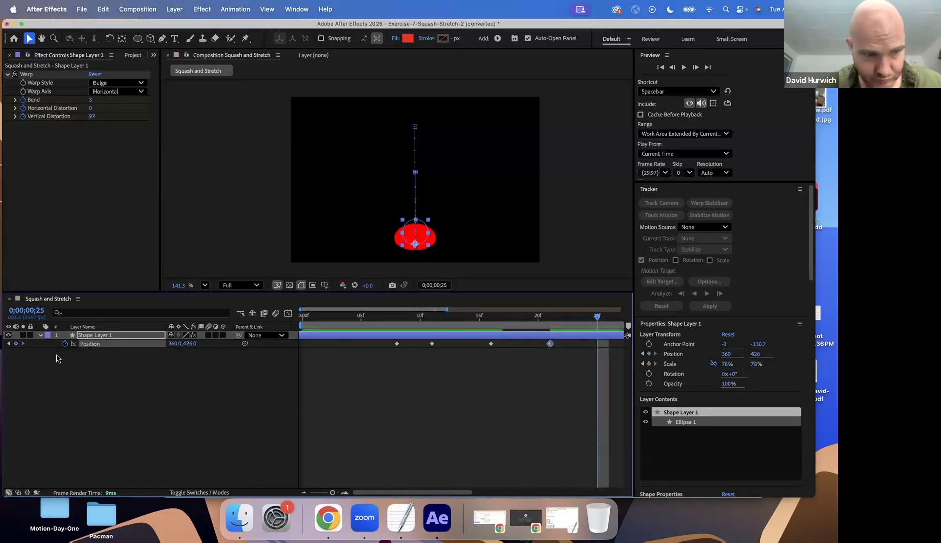
pyautogui.click(16, 344)
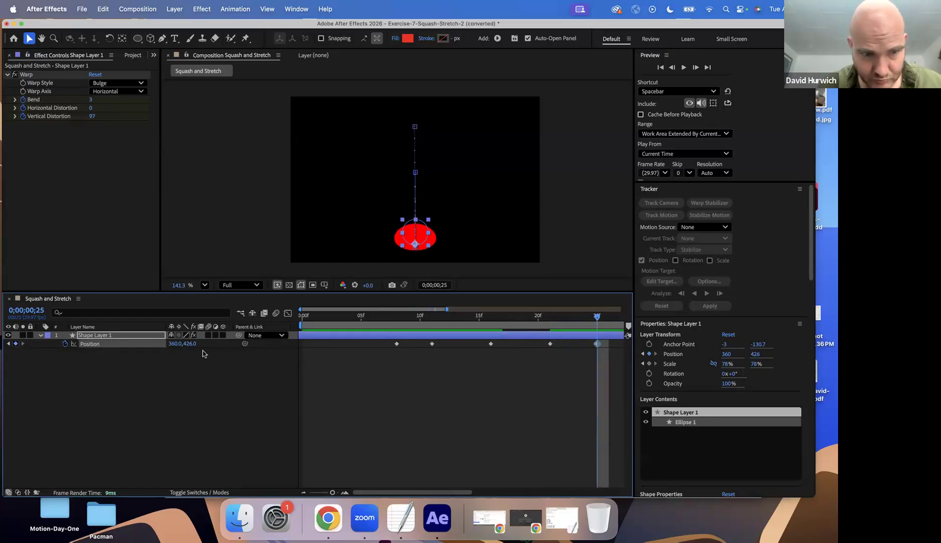
pyautogui.moveTo(601, 342)
pyautogui.mouseDown()
pyautogui.moveTo(577, 346)
pyautogui.moveTo(595, 345)
pyautogui.mouseUp()
pyautogui.hotkey('alt', 'Left')
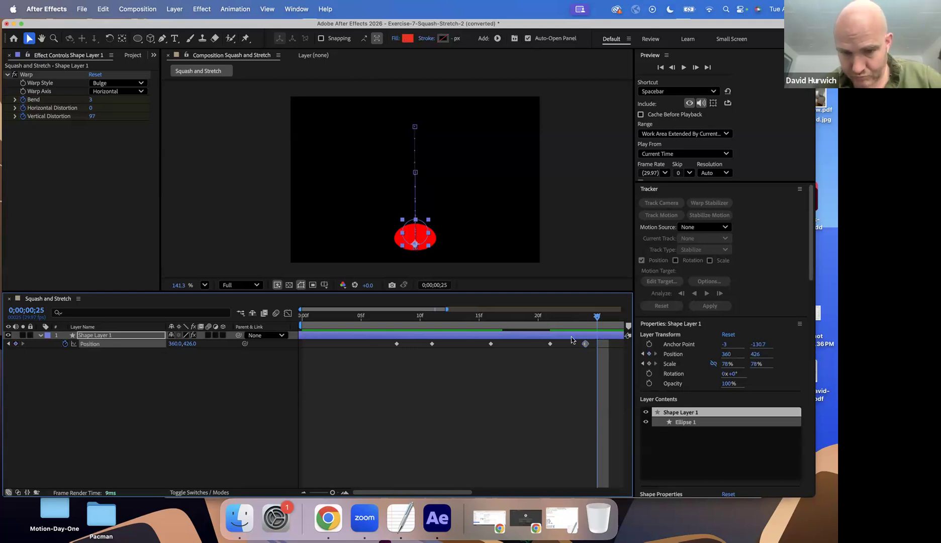
# At frame 26, set the circle's vertical Position to 337 for a smaller bounce and preview the animation
pyautogui.press('-')
pyautogui.press('-')
pyautogui.press('-')
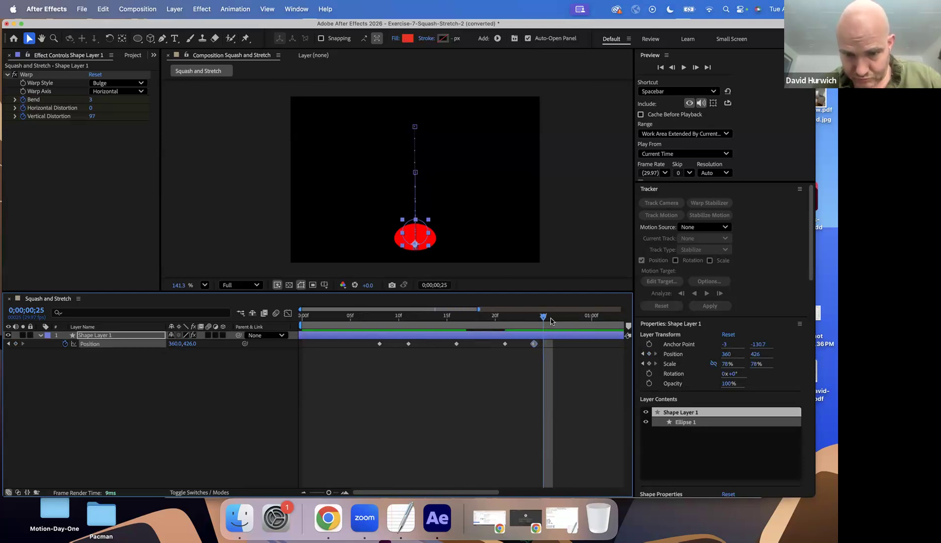
pyautogui.click(551, 321)
pyautogui.moveTo(190, 344); pyautogui.dragTo(135, 344)
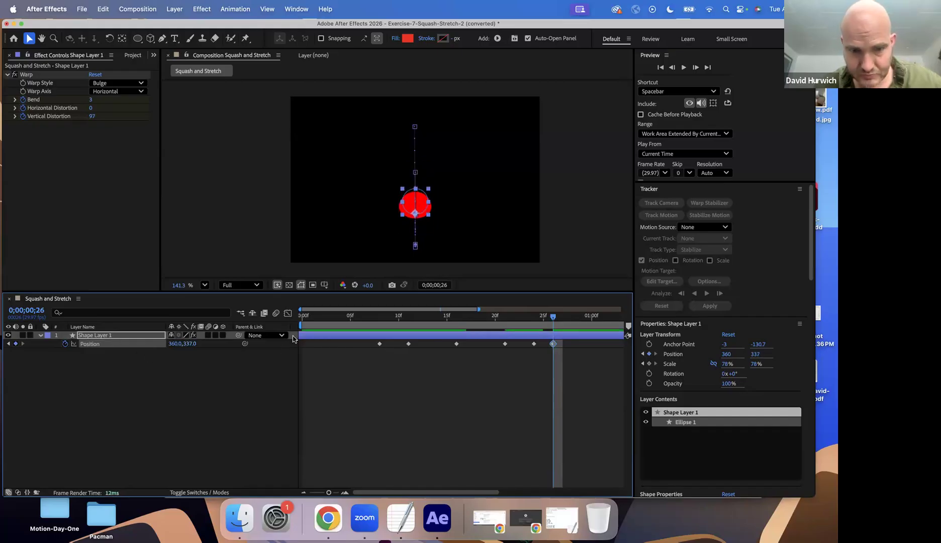
pyautogui.press('space')
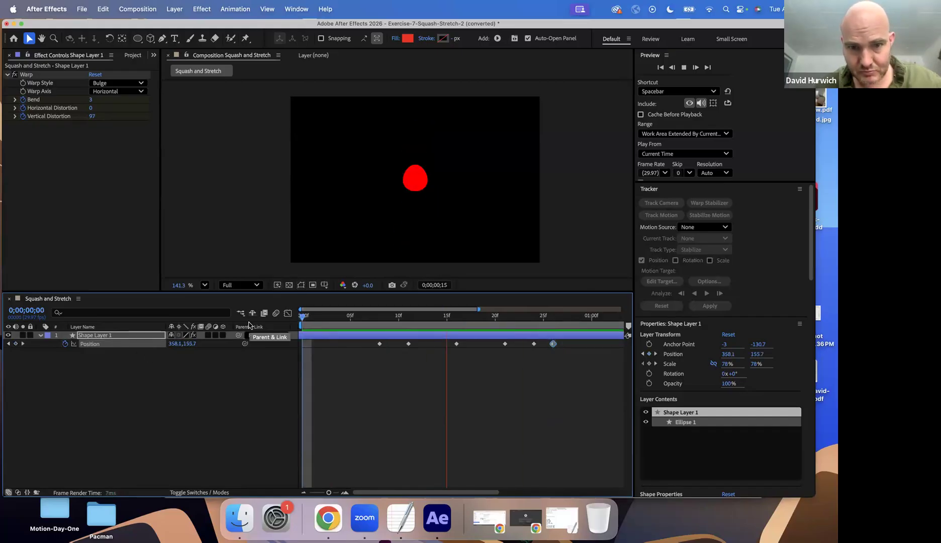
pyautogui.press('space')
# At frame 11, set the Warp effect's Vertical Distortion to 29
pyautogui.moveTo(424, 309); pyautogui.dragTo(407, 323)
pyautogui.press('u')
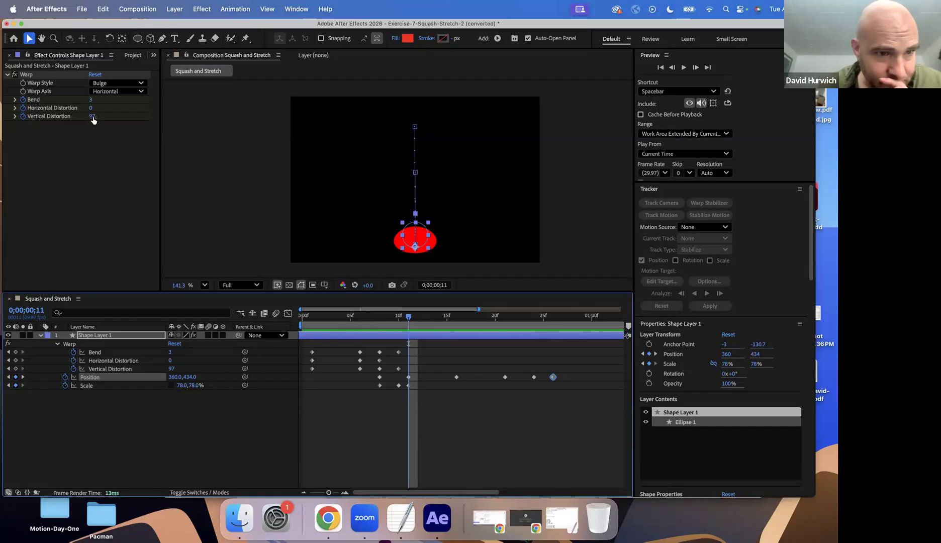
pyautogui.moveTo(92, 116); pyautogui.dragTo(58, 117)
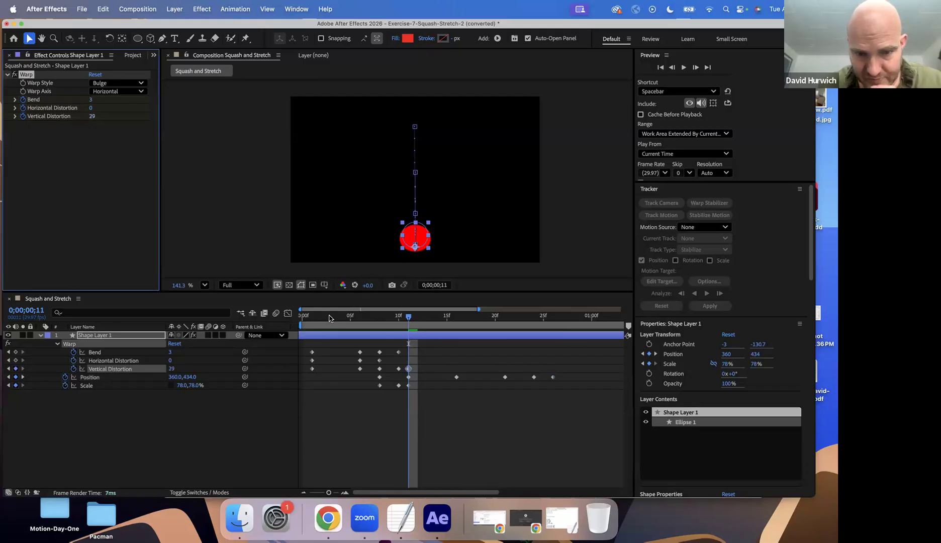
# At frame 15, set the Warp effect's Vertical Distortion to 100 to stretch the rising circle
pyautogui.click(417, 323)
pyautogui.moveTo(420, 323); pyautogui.dragTo(433, 323)
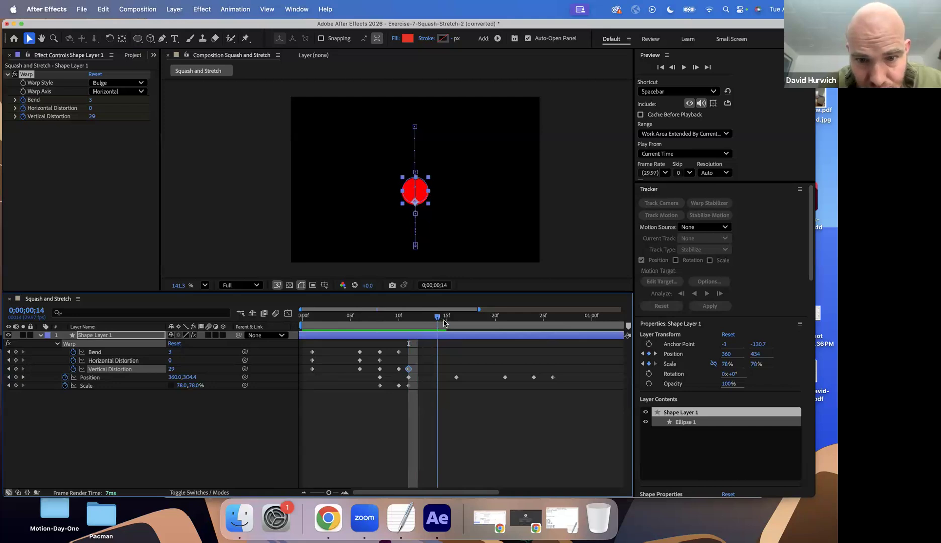
pyautogui.click(444, 323)
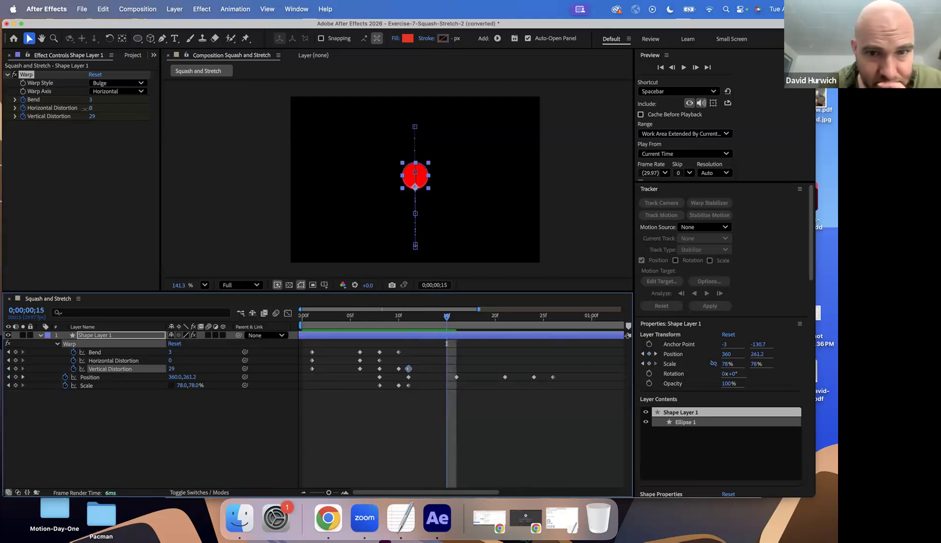
pyautogui.moveTo(85, 108); pyautogui.dragTo(67, 110)
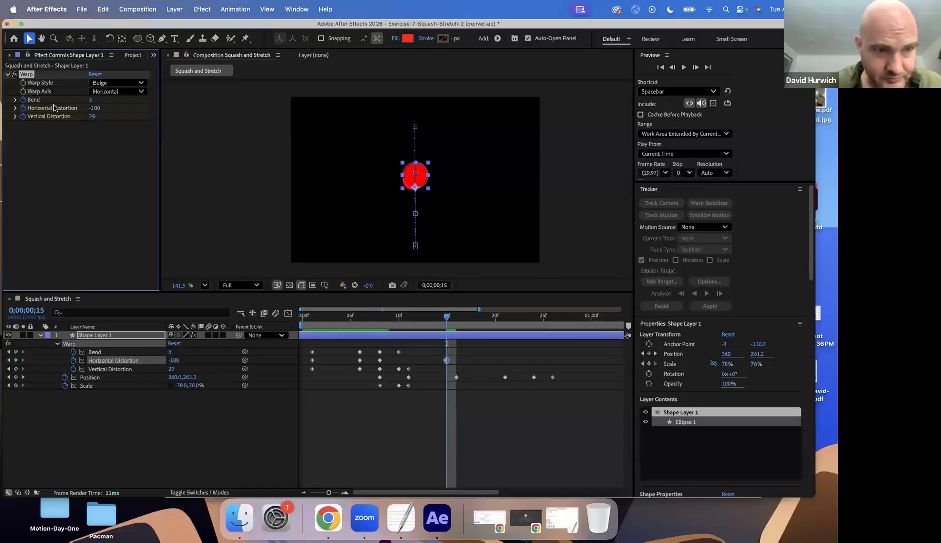
pyautogui.press('super+z')
pyautogui.moveTo(90, 100); pyautogui.dragTo(193, 123)
pyautogui.press('super+z')
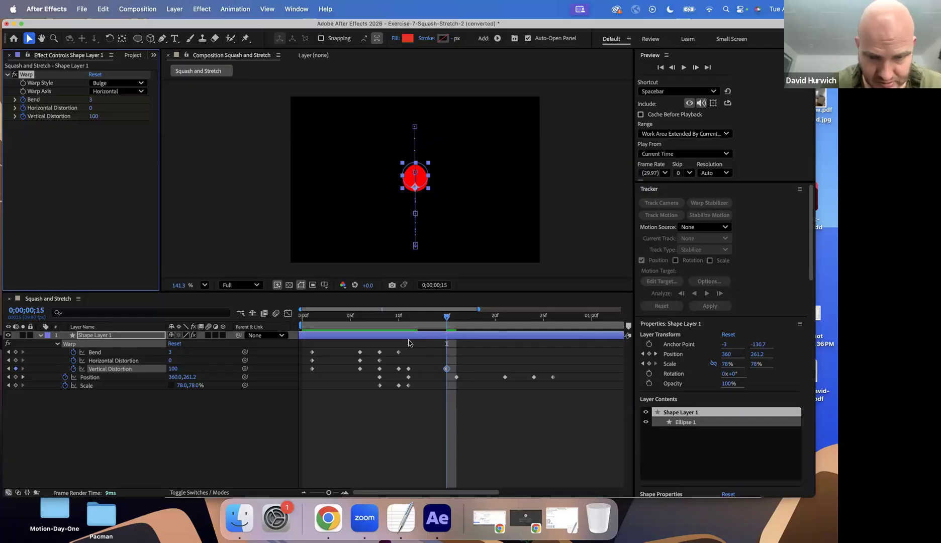
# Add a Scale keyframe that keeps the circle's current scale during its rise, and place it at frame 13
pyautogui.click(439, 321)
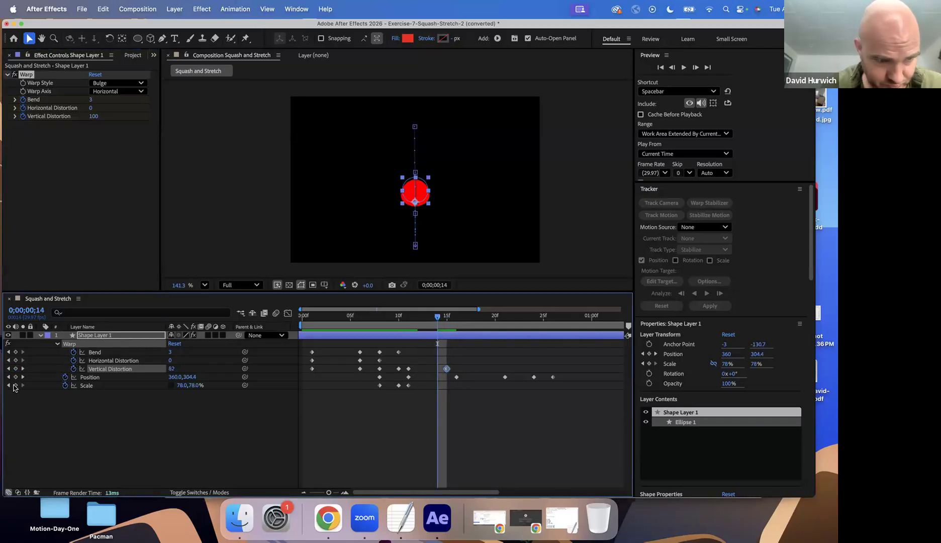
pyautogui.click(15, 385)
pyautogui.moveTo(437, 385); pyautogui.dragTo(428, 386)
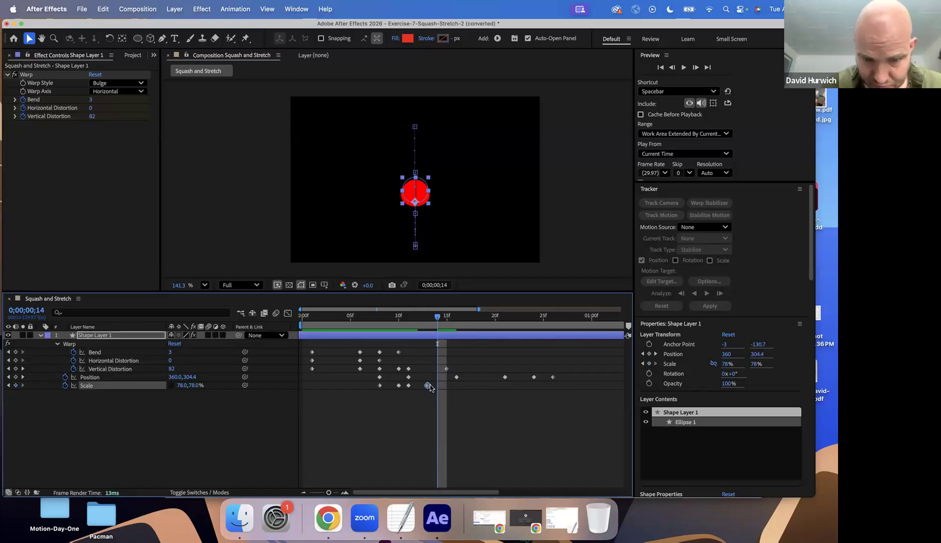
# Preview the circle's squash-and-bounce animation from the first frame
pyautogui.click(456, 320)
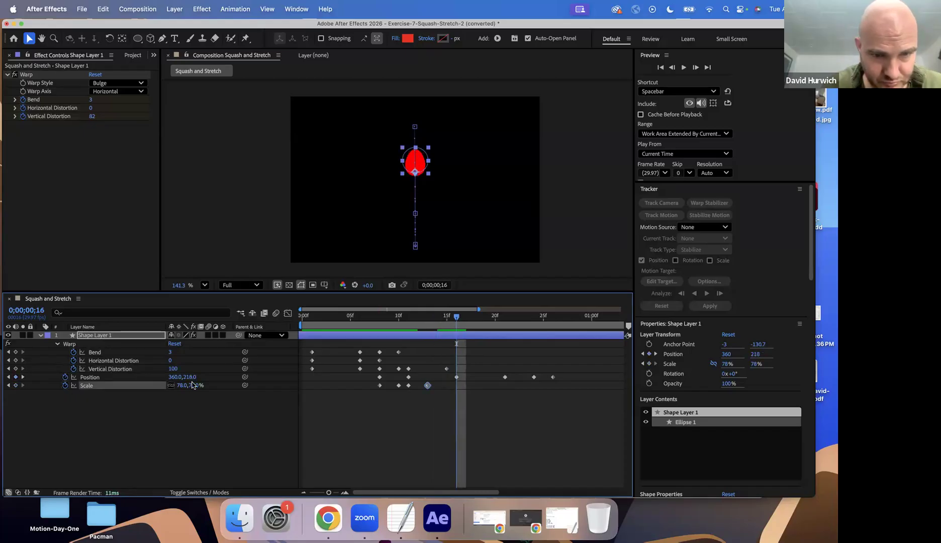
pyautogui.click(301, 316)
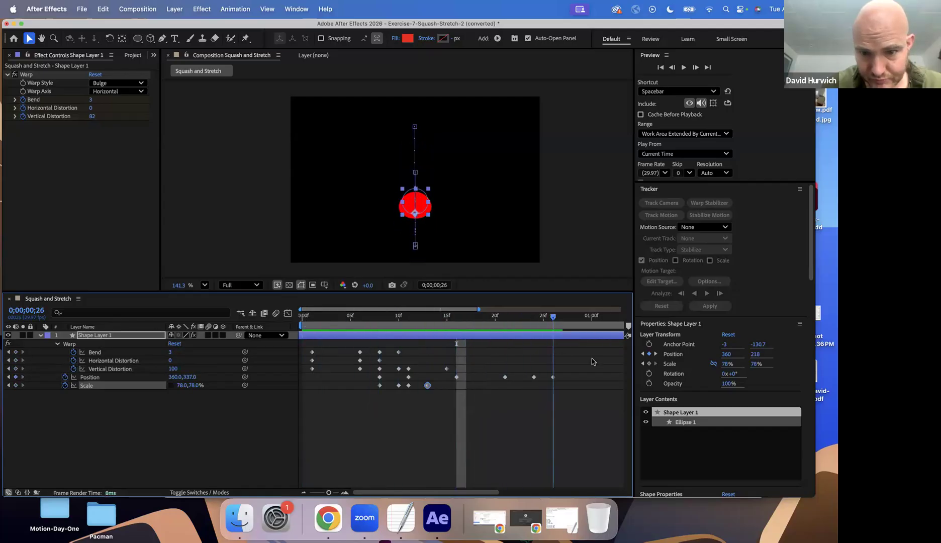
pyautogui.press('Home')
pyautogui.press('space')
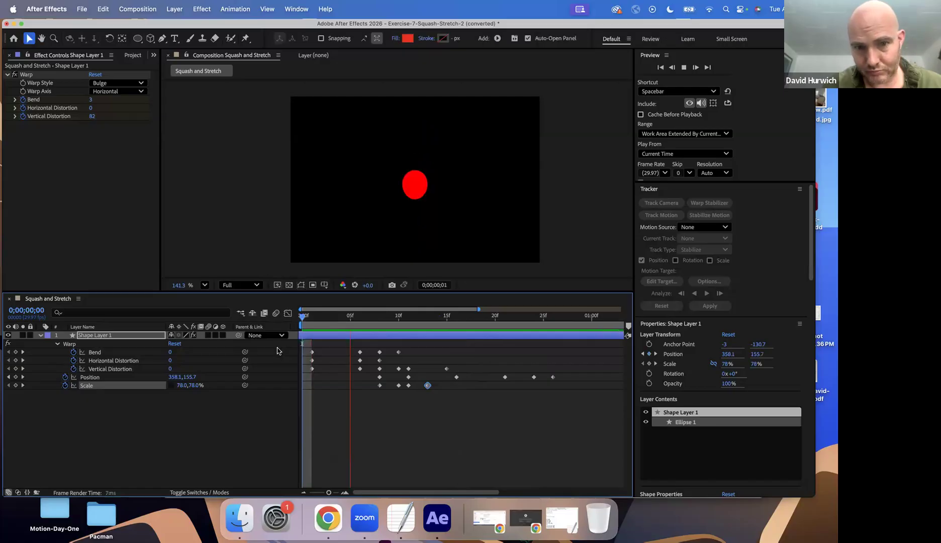
pyautogui.press('space')
pyautogui.moveTo(324, 321); pyautogui.dragTo(165, 320)
pyautogui.press('space')
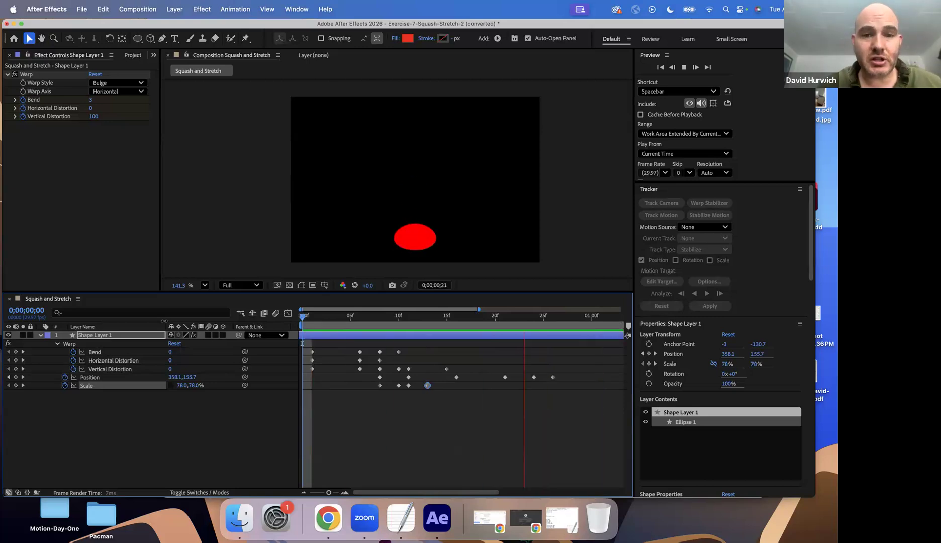
pyautogui.press('space')
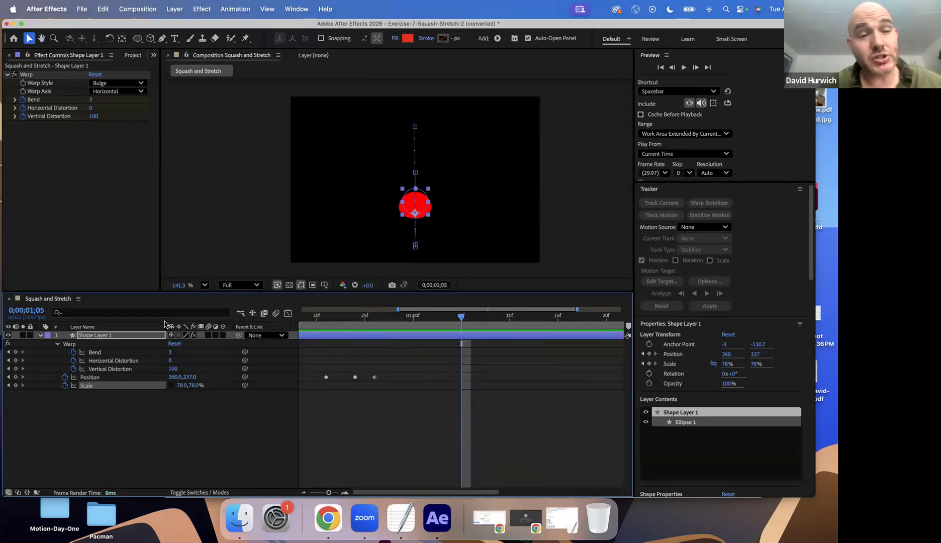